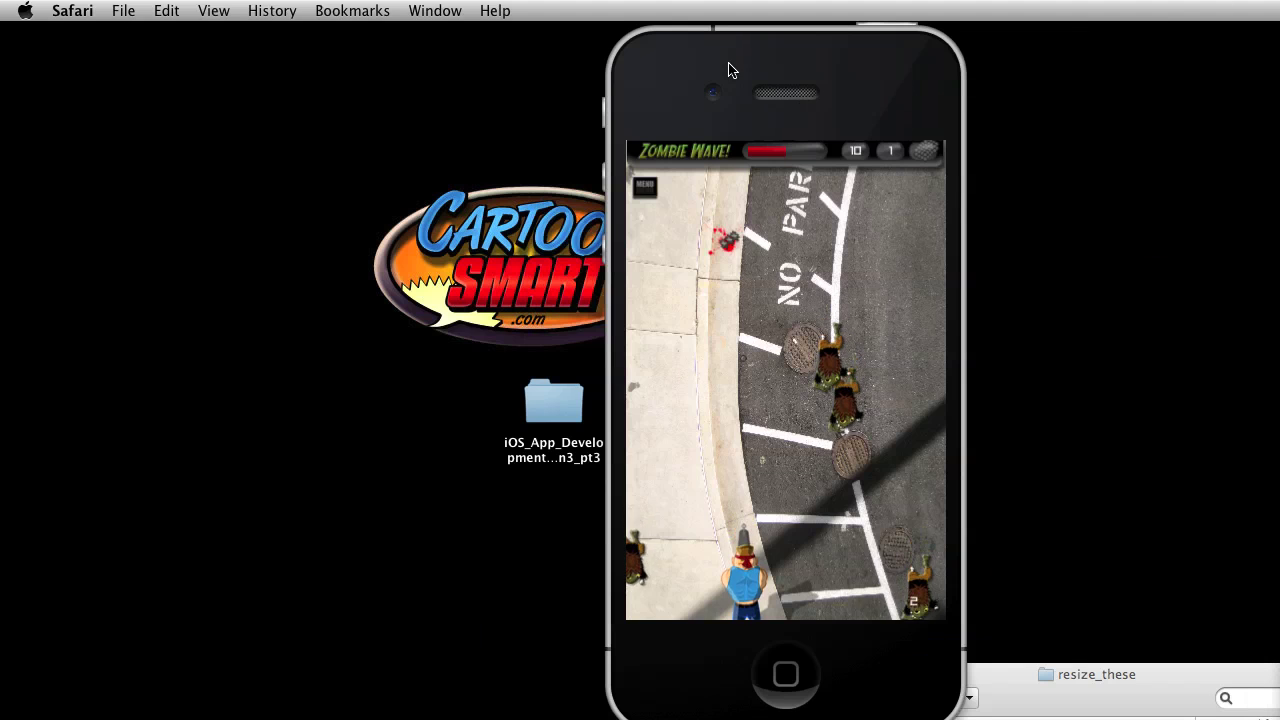
# Center and play Zombie Wave in the Simulator, and place the resize_these folder on the desktop.
pyautogui.moveTo(719, 30); pyautogui.dragTo(547, 28)
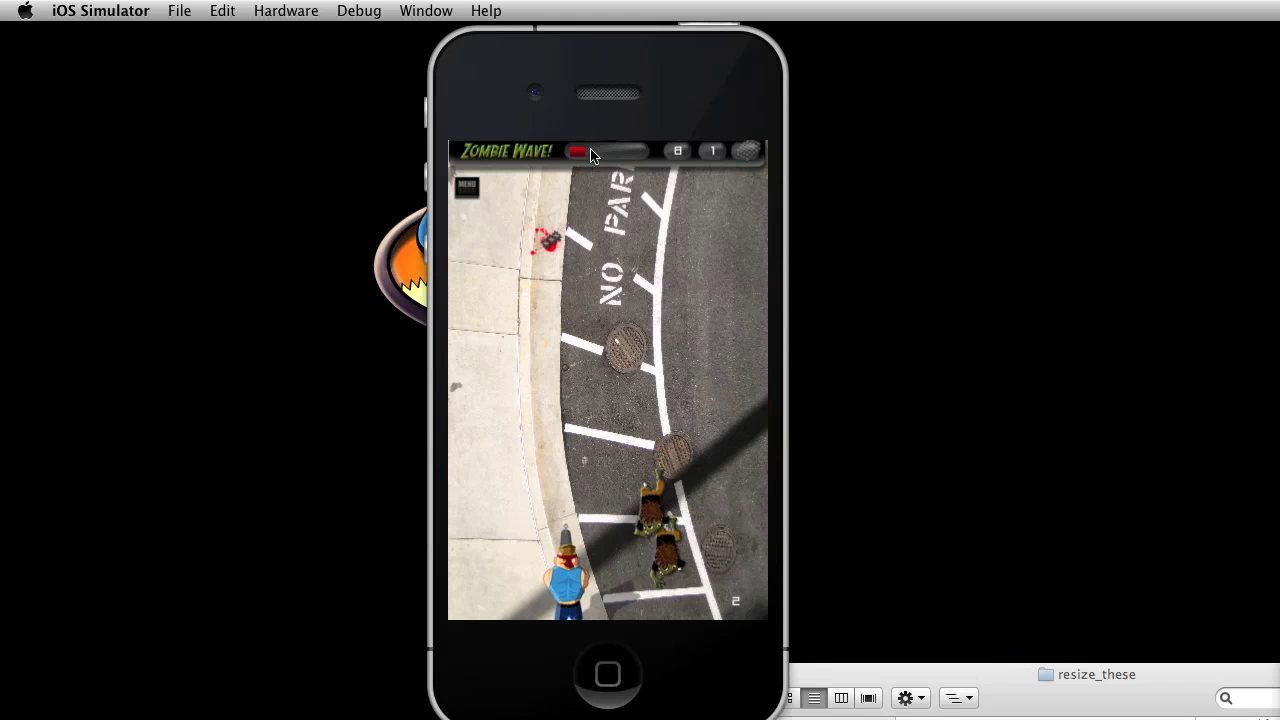
pyautogui.moveTo(555, 435)
pyautogui.mouseDown()
pyautogui.moveTo(486, 560)
pyautogui.moveTo(697, 565)
pyautogui.moveTo(503, 540)
pyautogui.moveTo(617, 557)
pyautogui.mouseUp()
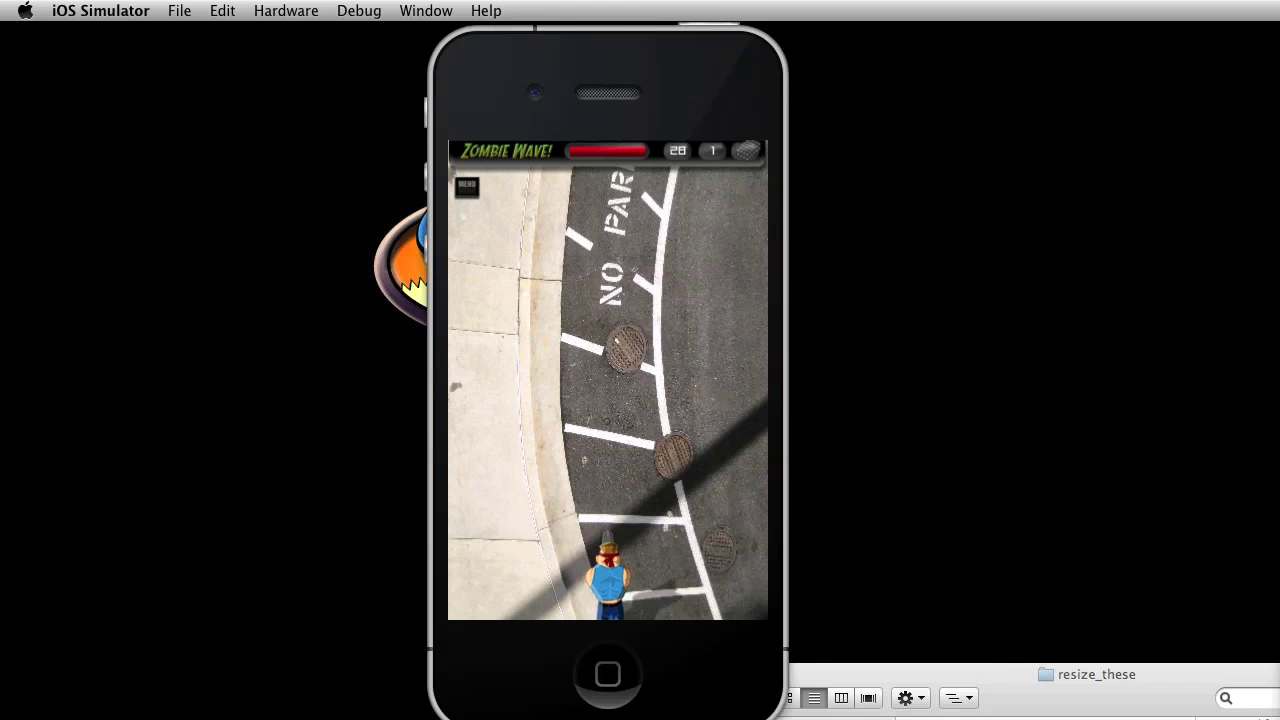
pyautogui.moveTo(1046, 674); pyautogui.dragTo(331, 449)
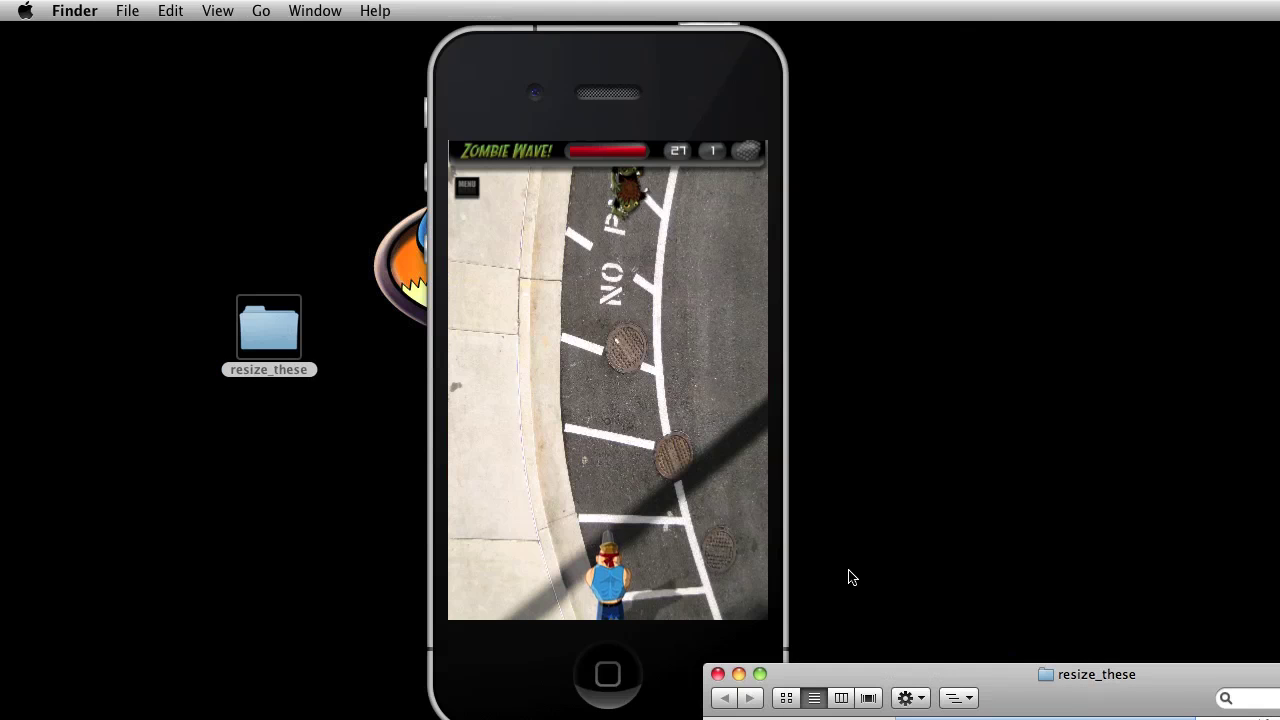
pyautogui.moveTo(1148, 707); pyautogui.dragTo(653, 239)
# Open dude_default0001.png in Preview, quit the Simulator game, and reselect the sprite in Finder.
pyautogui.doubleClick(545, 279)
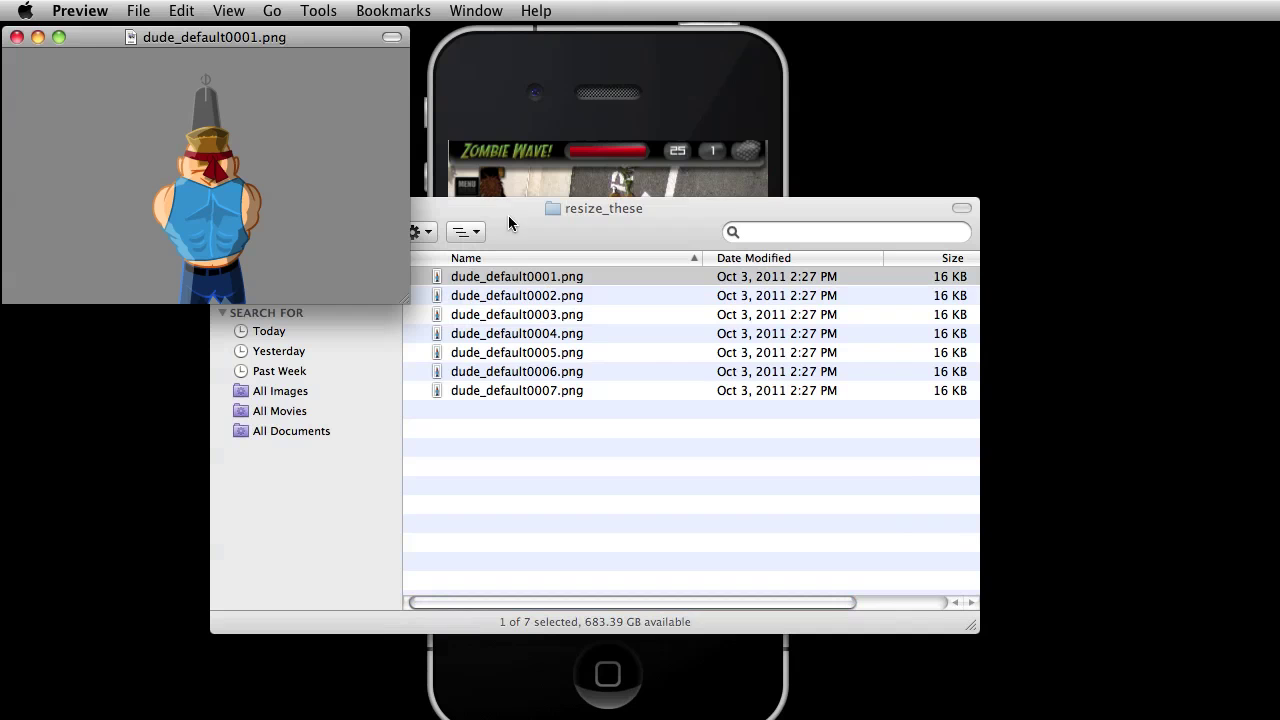
pyautogui.click(506, 69)
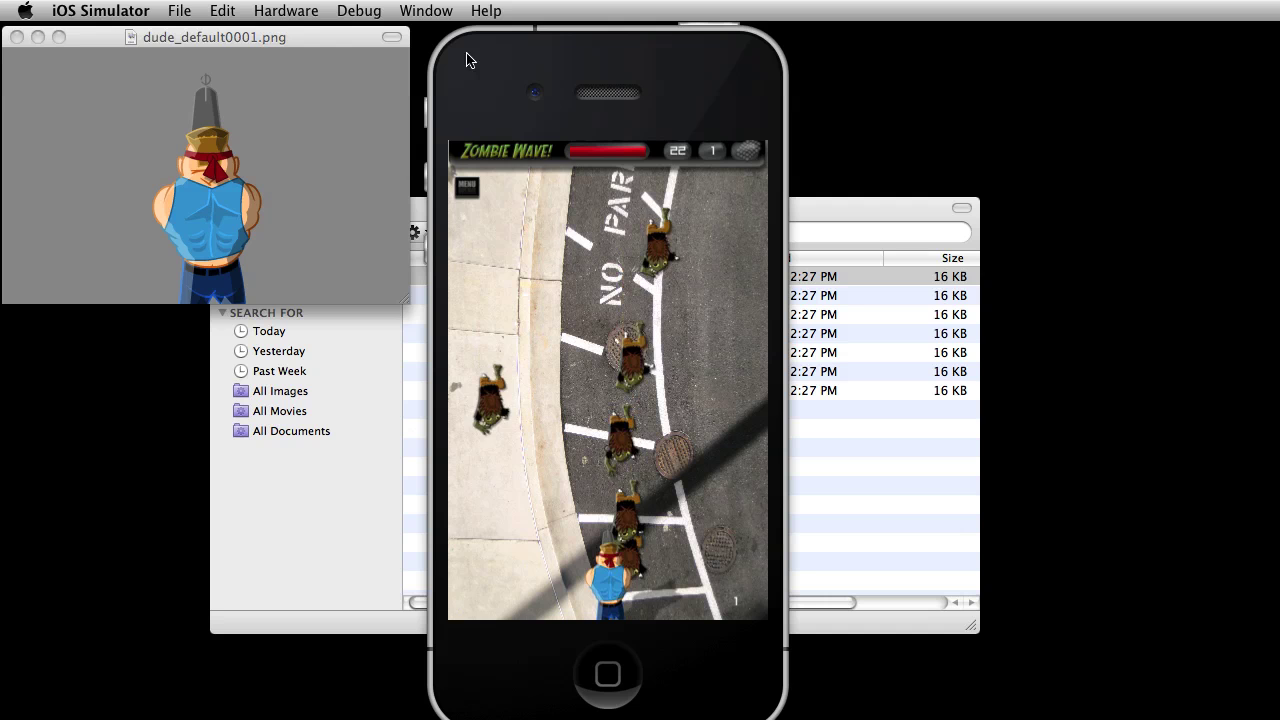
pyautogui.press('super+q')
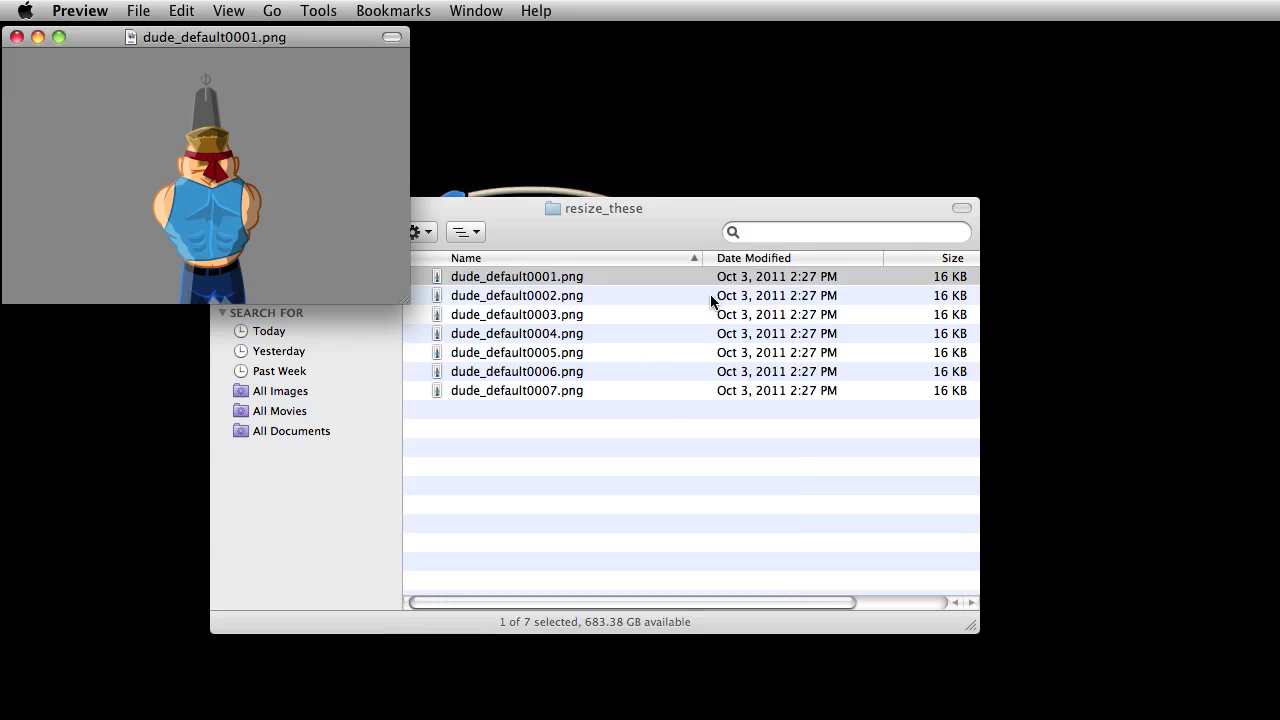
pyautogui.click(552, 276)
# Try -ipad and -hd suffixes on dude_default0001.png, restore its original name, and move the window right.
pyautogui.press('Return')
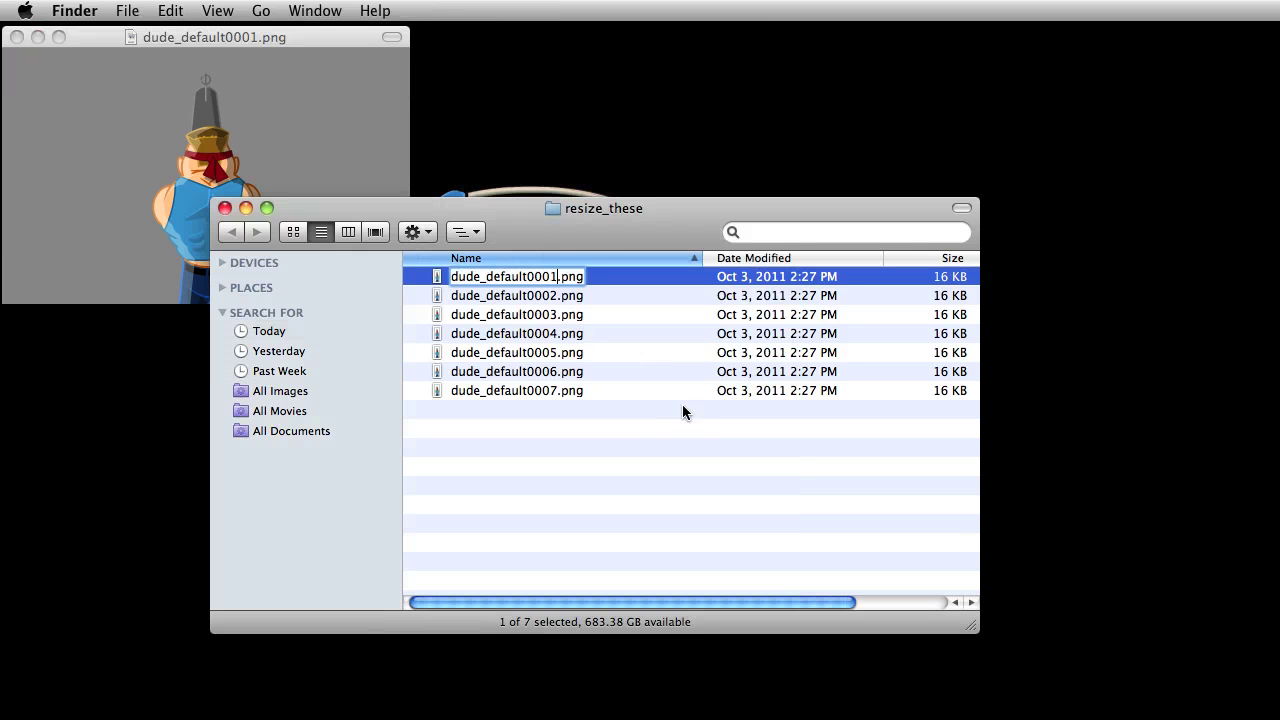
pyautogui.write('-ipad')
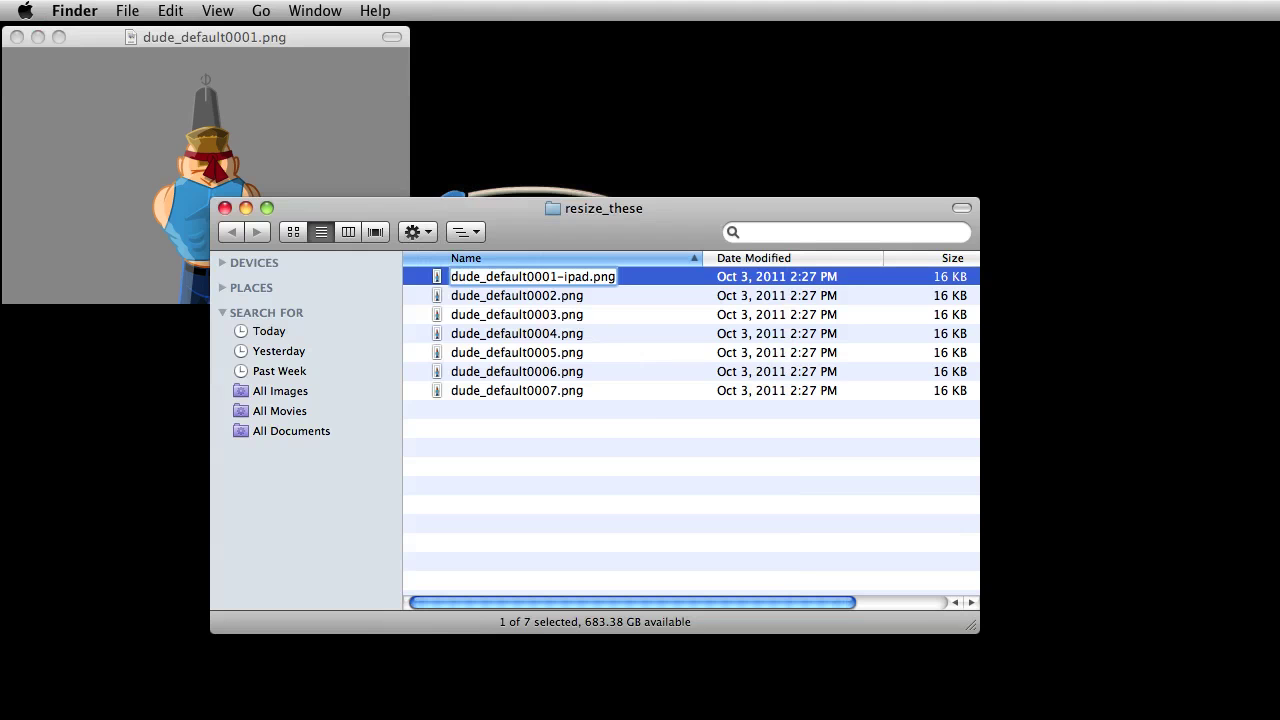
pyautogui.press('BackSpace')
pyautogui.press('BackSpace')
pyautogui.press('BackSpace')
pyautogui.press('BackSpace')
pyautogui.write('hd')
pyautogui.press('BackSpace')
pyautogui.press('BackSpace')
pyautogui.press('BackSpace')
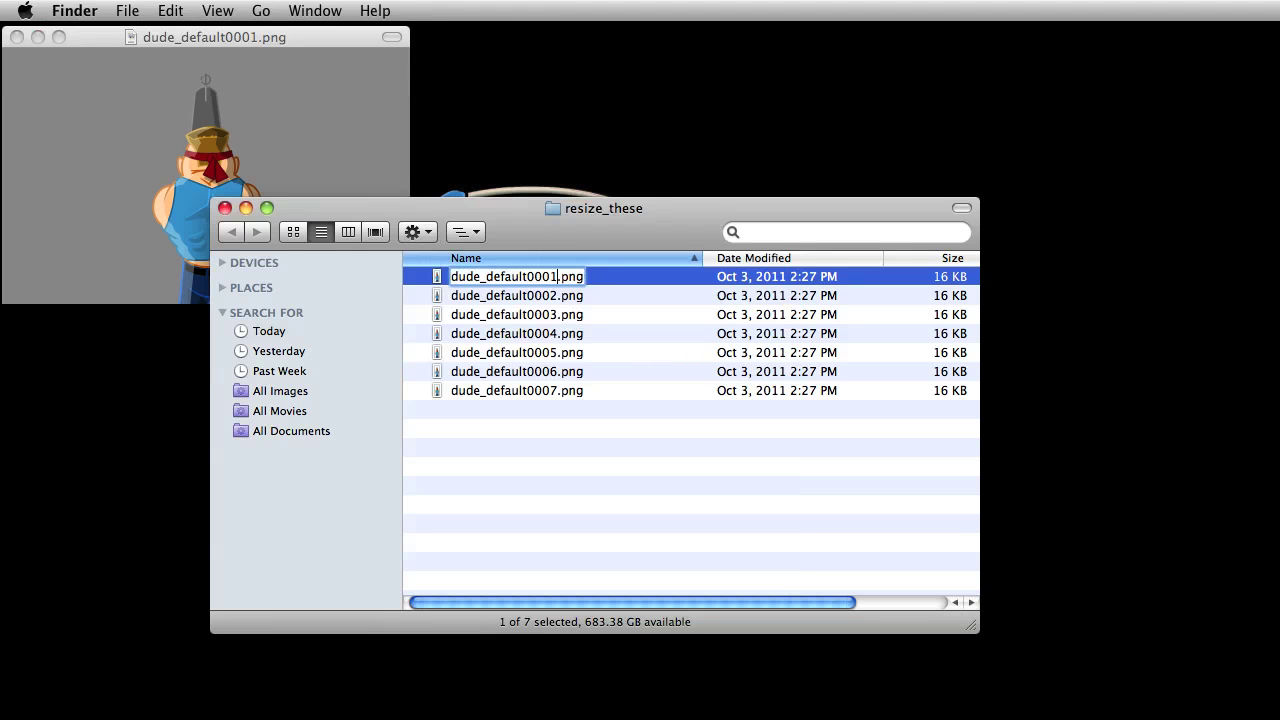
pyautogui.press('Return')
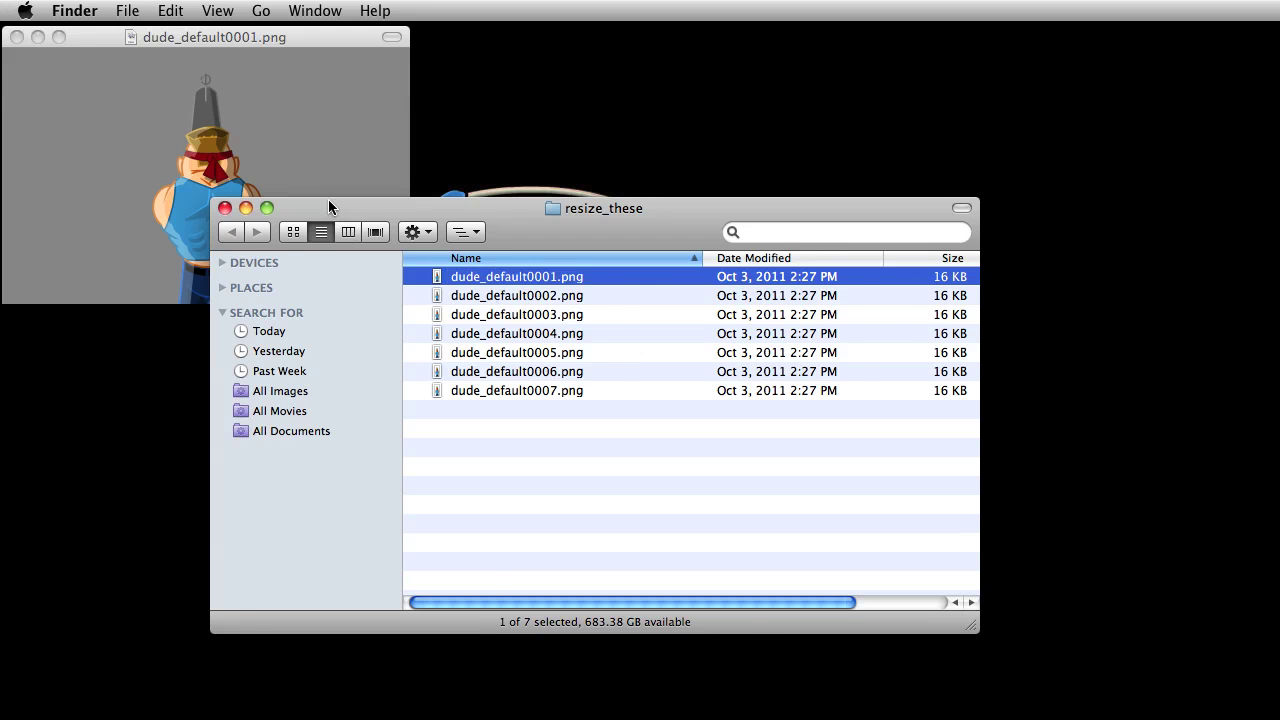
pyautogui.moveTo(328, 203); pyautogui.dragTo(719, 242)
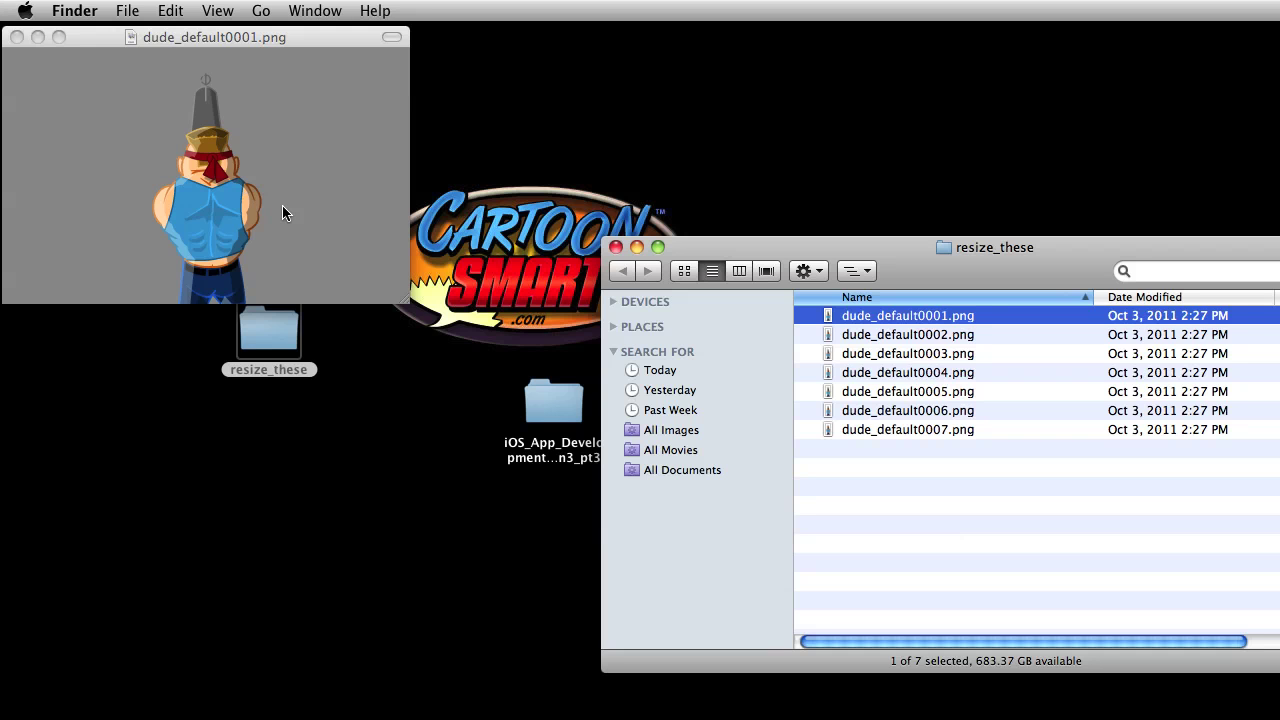
# Resize the sprite in Preview to 84 percent.
pyautogui.click(200, 50)
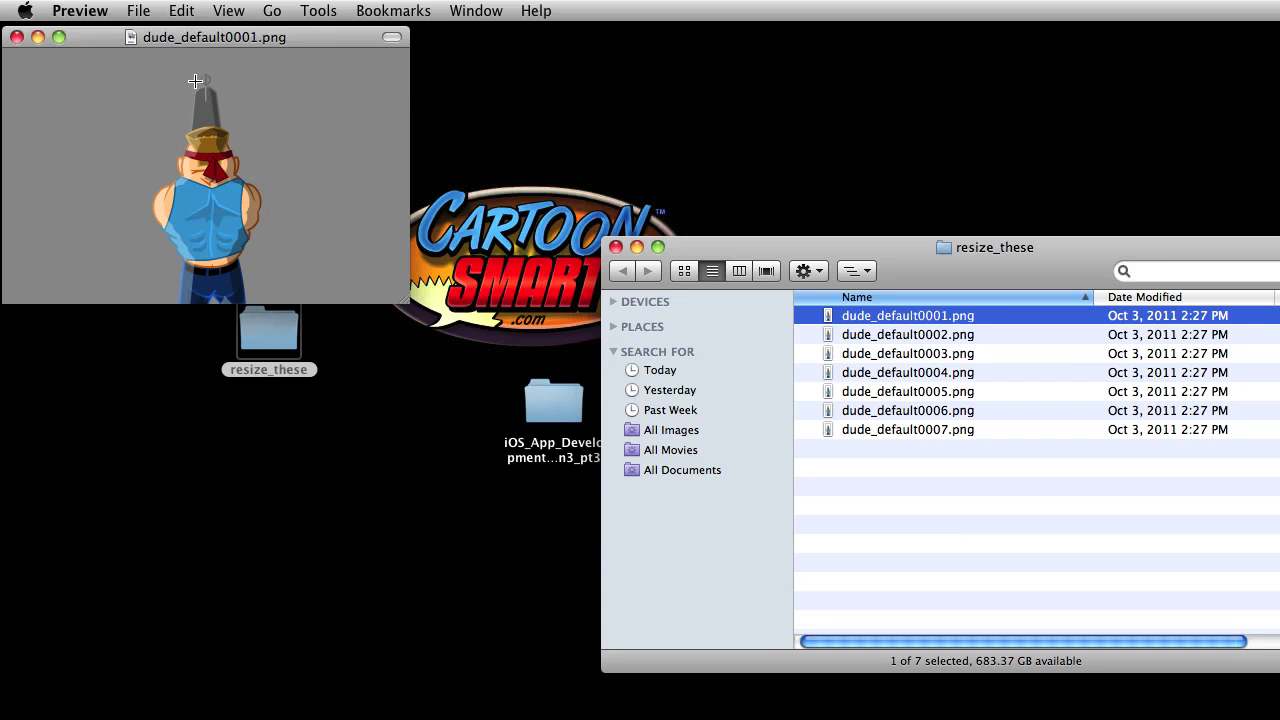
pyautogui.click(298, 8)
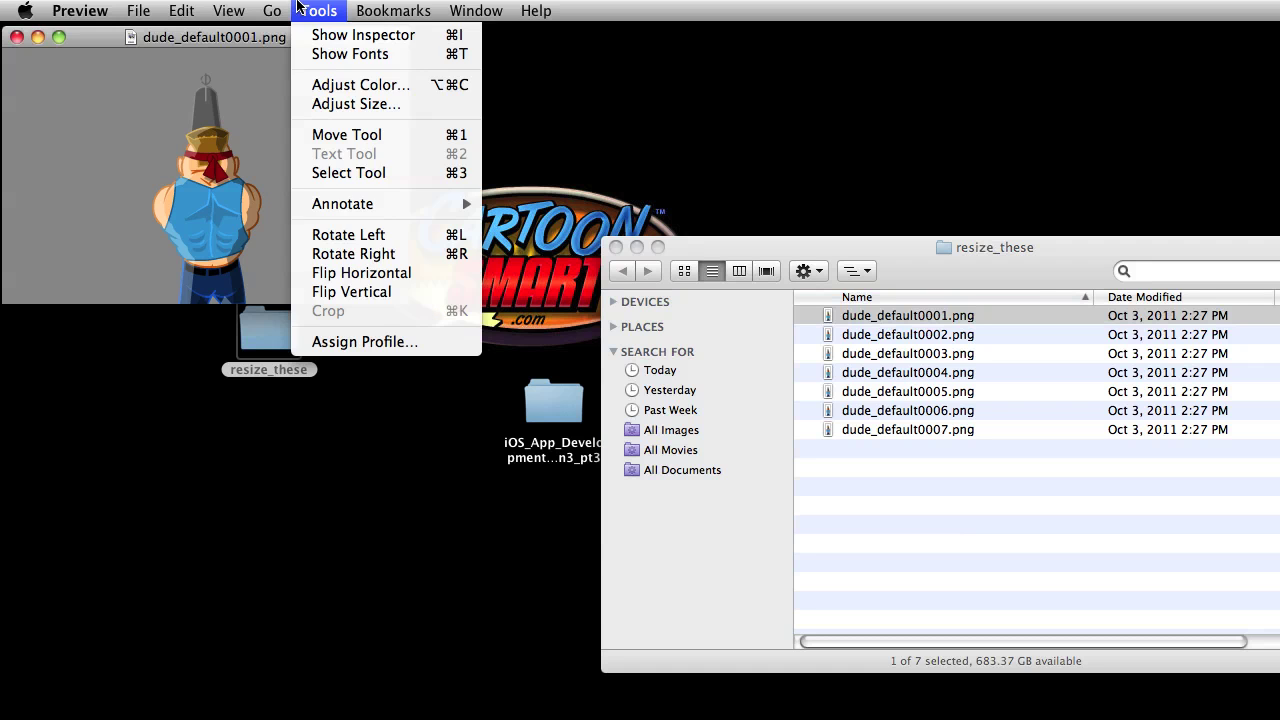
pyautogui.click(397, 106)
pyautogui.click(333, 162)
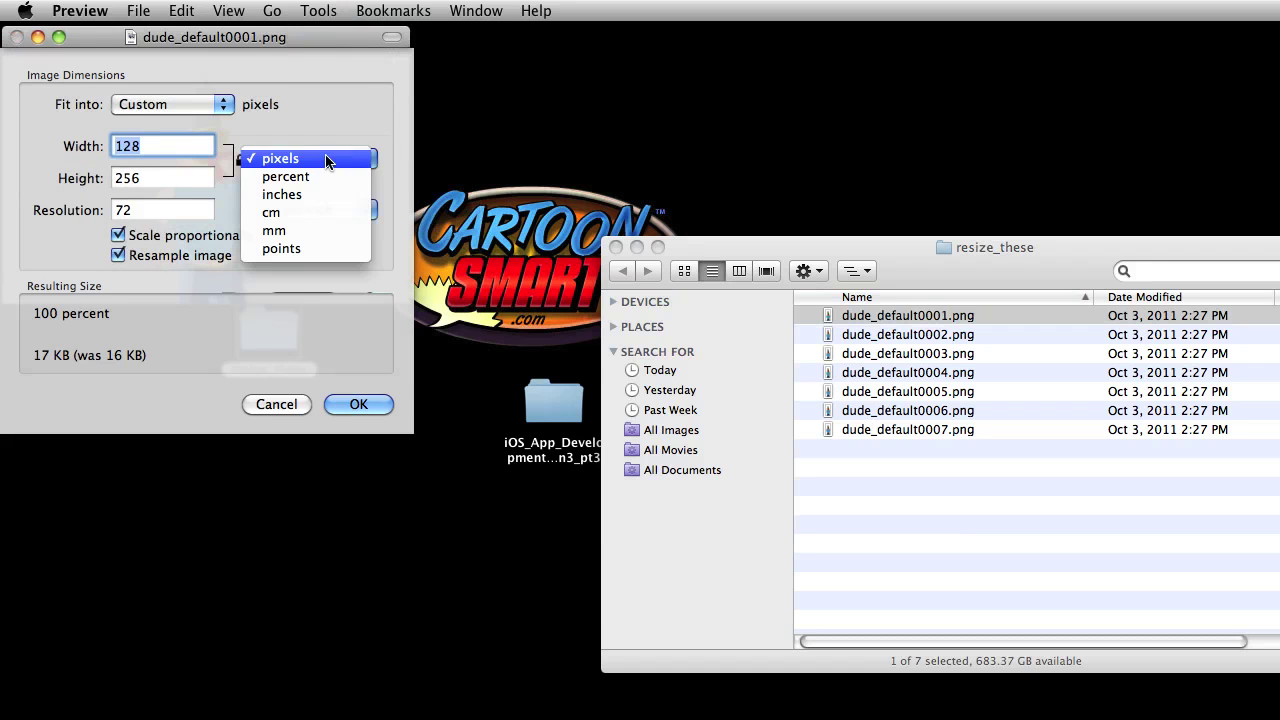
pyautogui.click(300, 175)
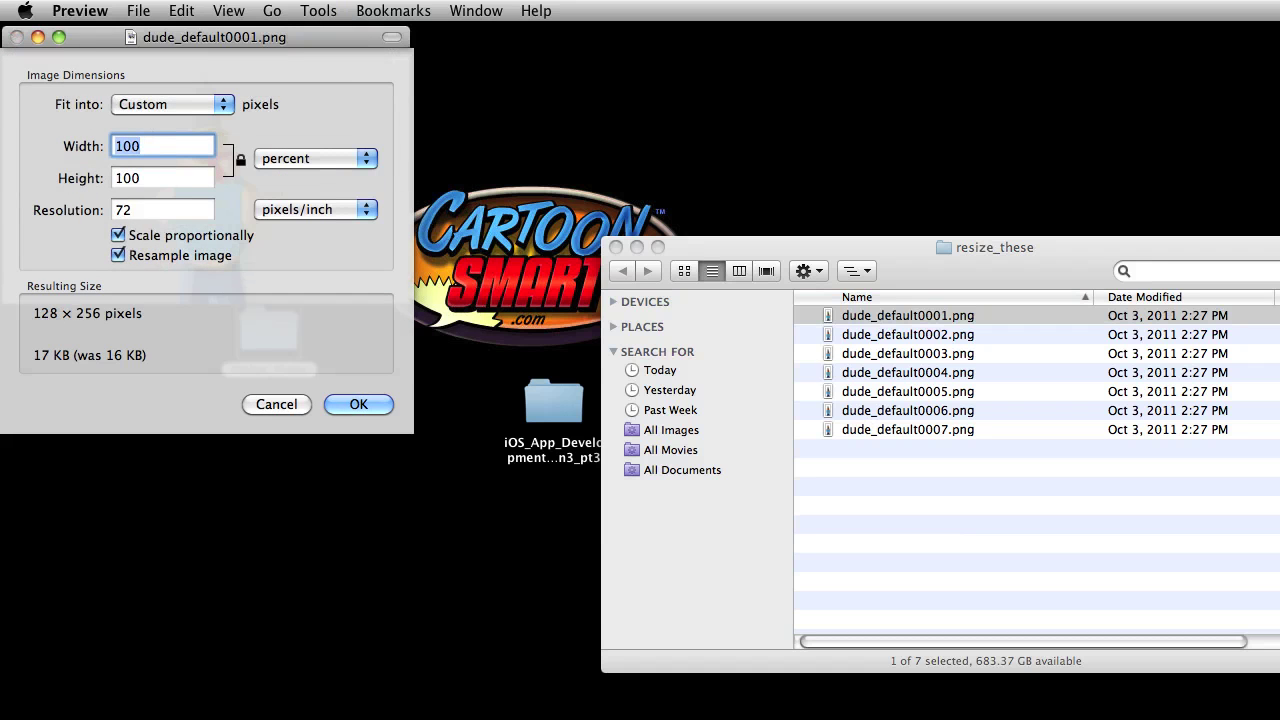
pyautogui.write('84')
pyautogui.press('Return')
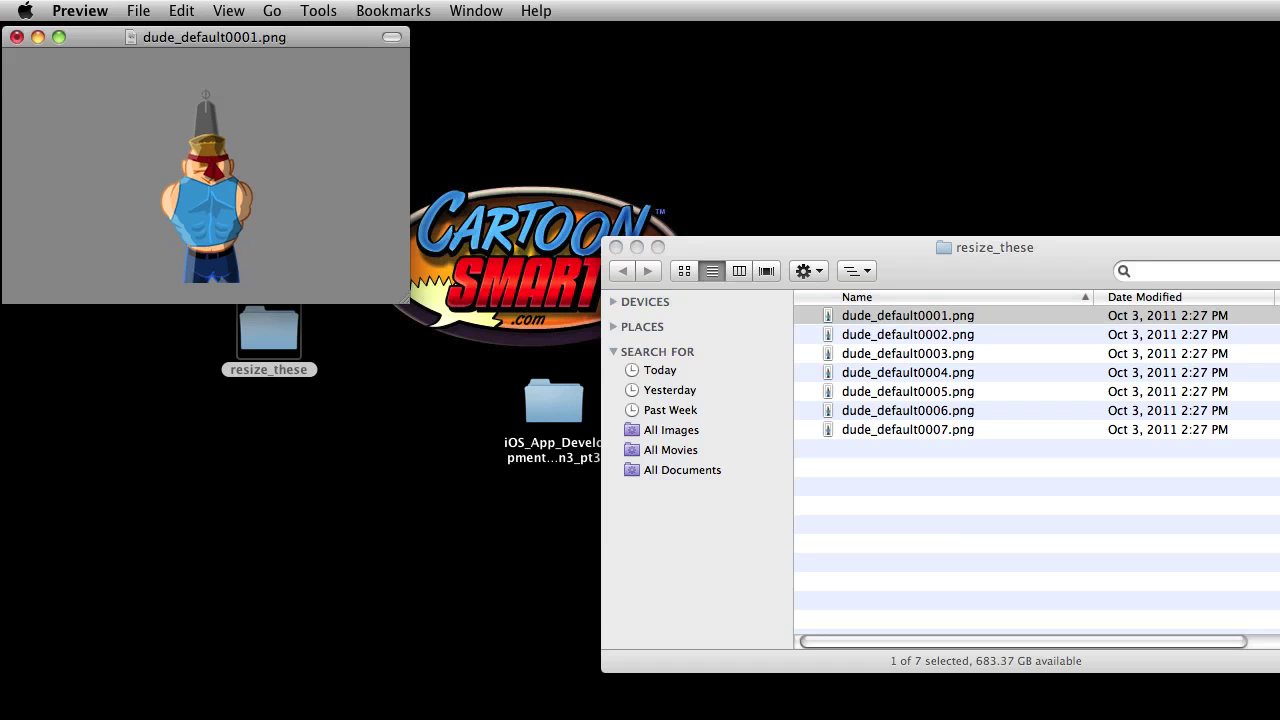
# Shrink it further to 50 percent, then close it without saving.
pyautogui.click(318, 10)
pyautogui.click(323, 104)
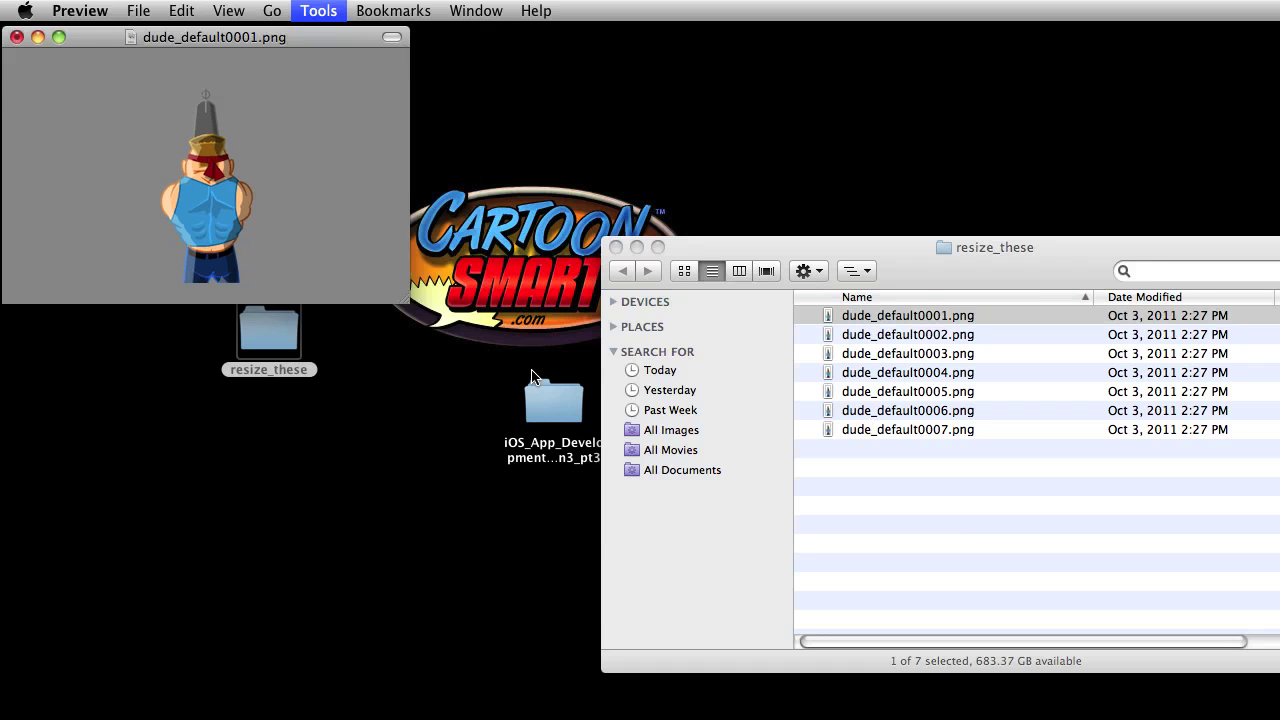
pyautogui.write('50')
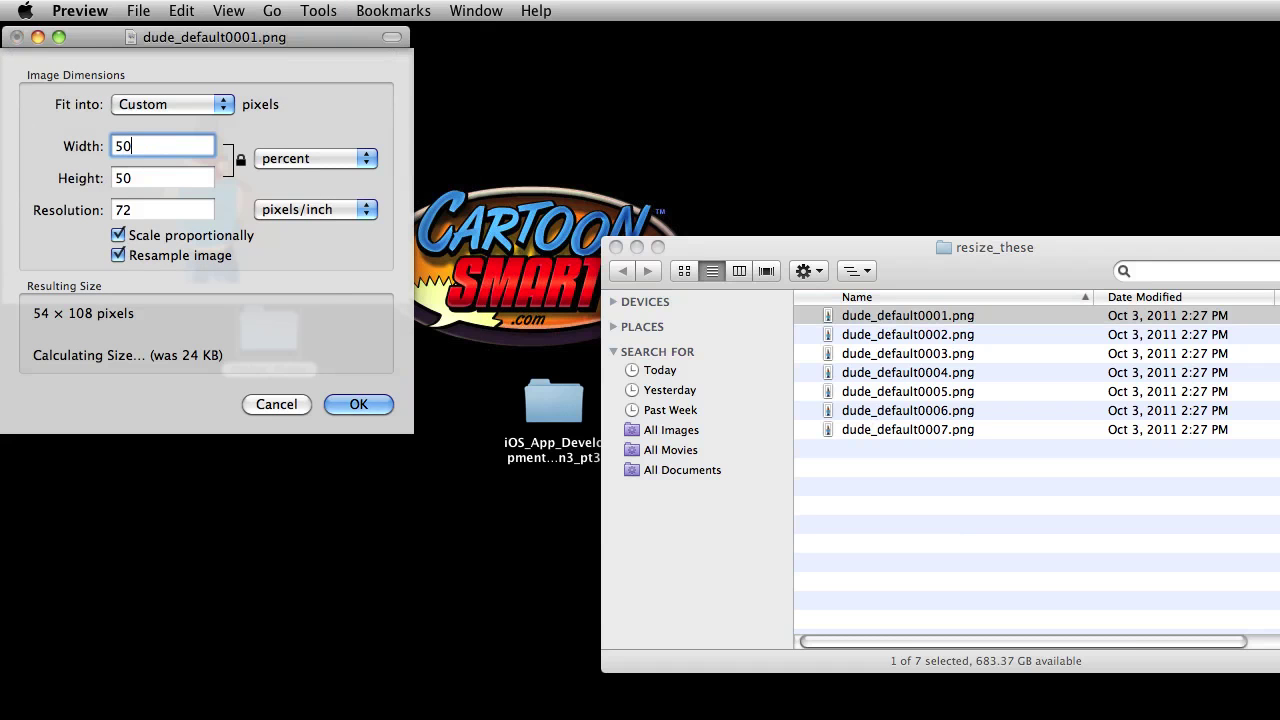
pyautogui.press('Return')
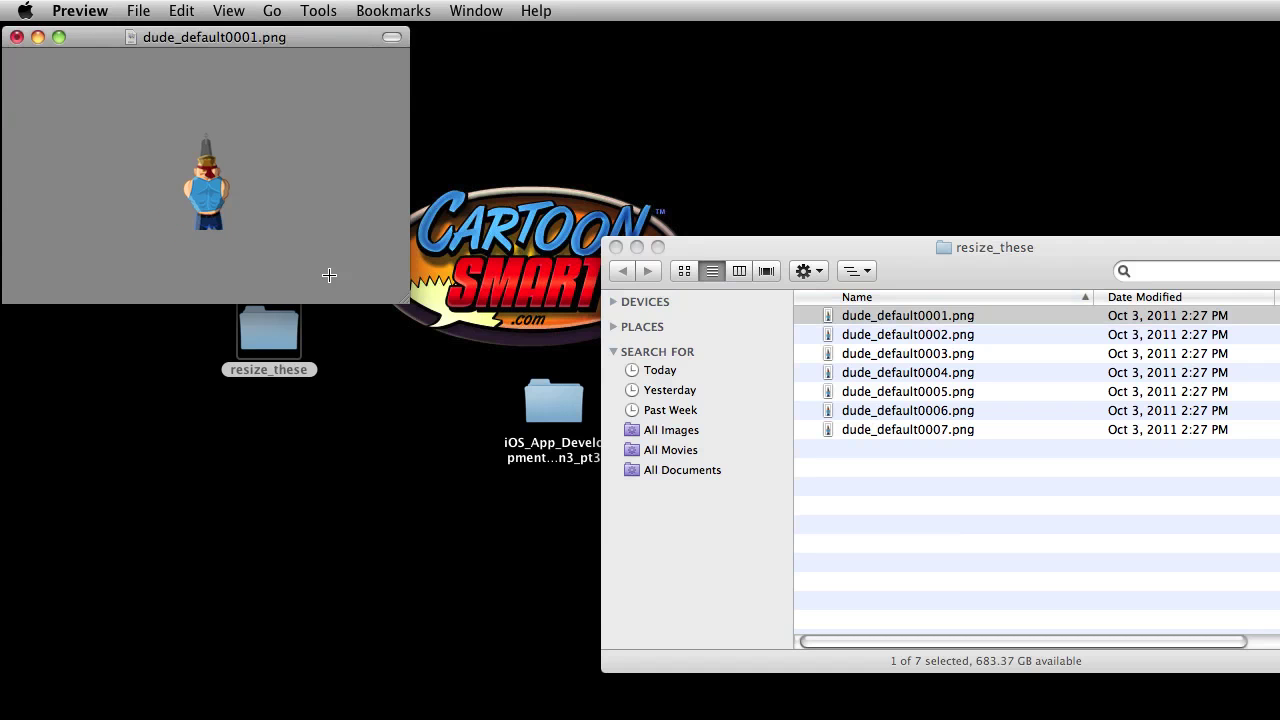
pyautogui.press('super+w')
pyautogui.click(141, 146)
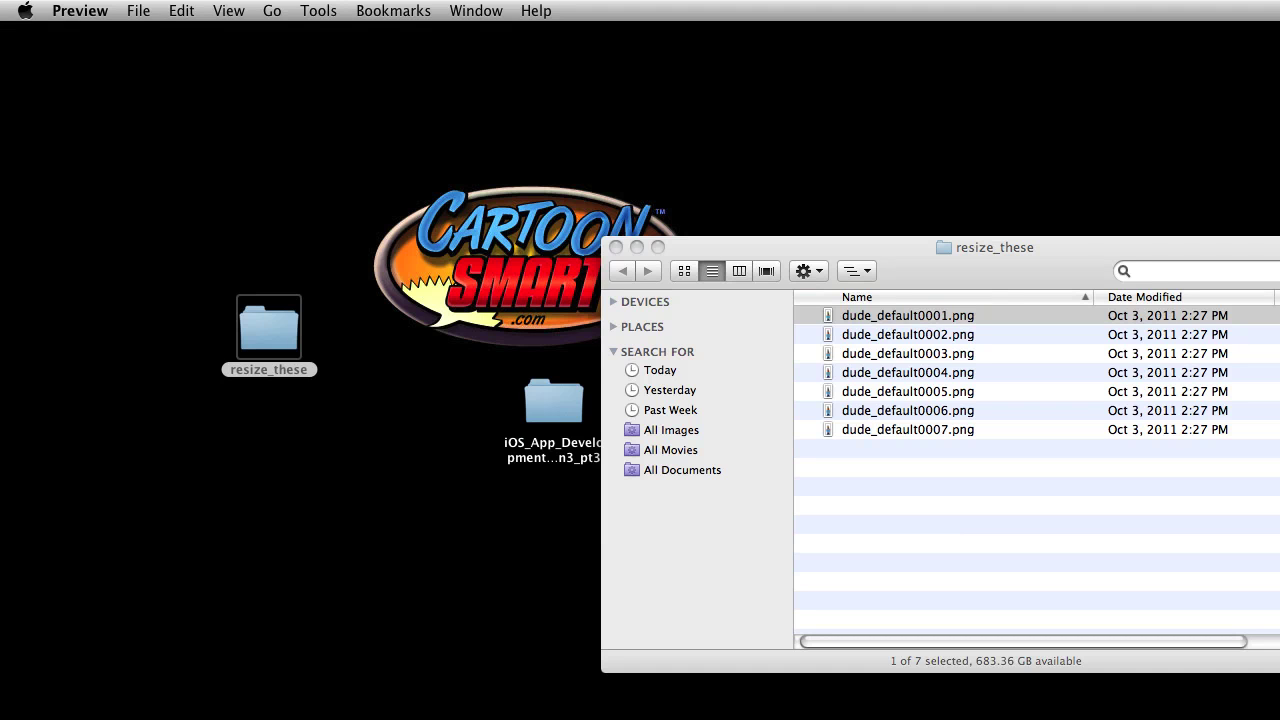
# Select all seven sprite PNGs in the resize_these folder and switch to Photoshop.
pyautogui.click(1037, 238)
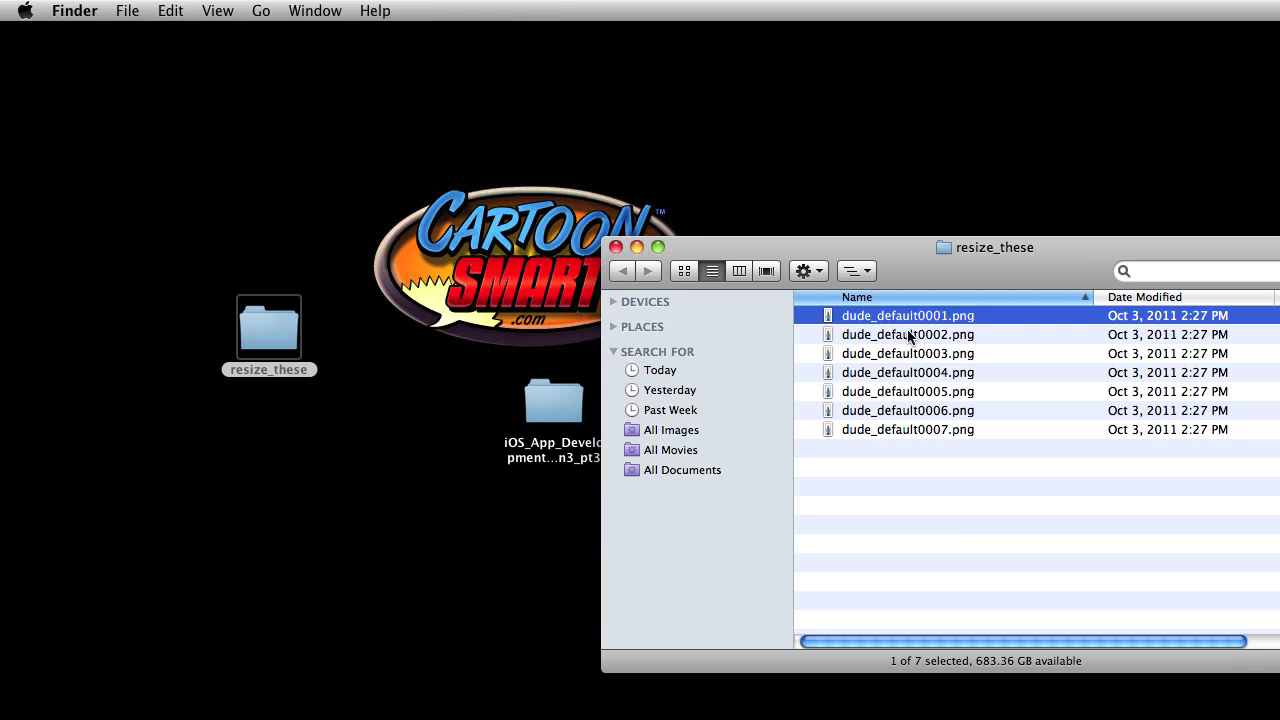
pyautogui.keyDown('shift'); pyautogui.click(993, 434); pyautogui.keyUp('shift')
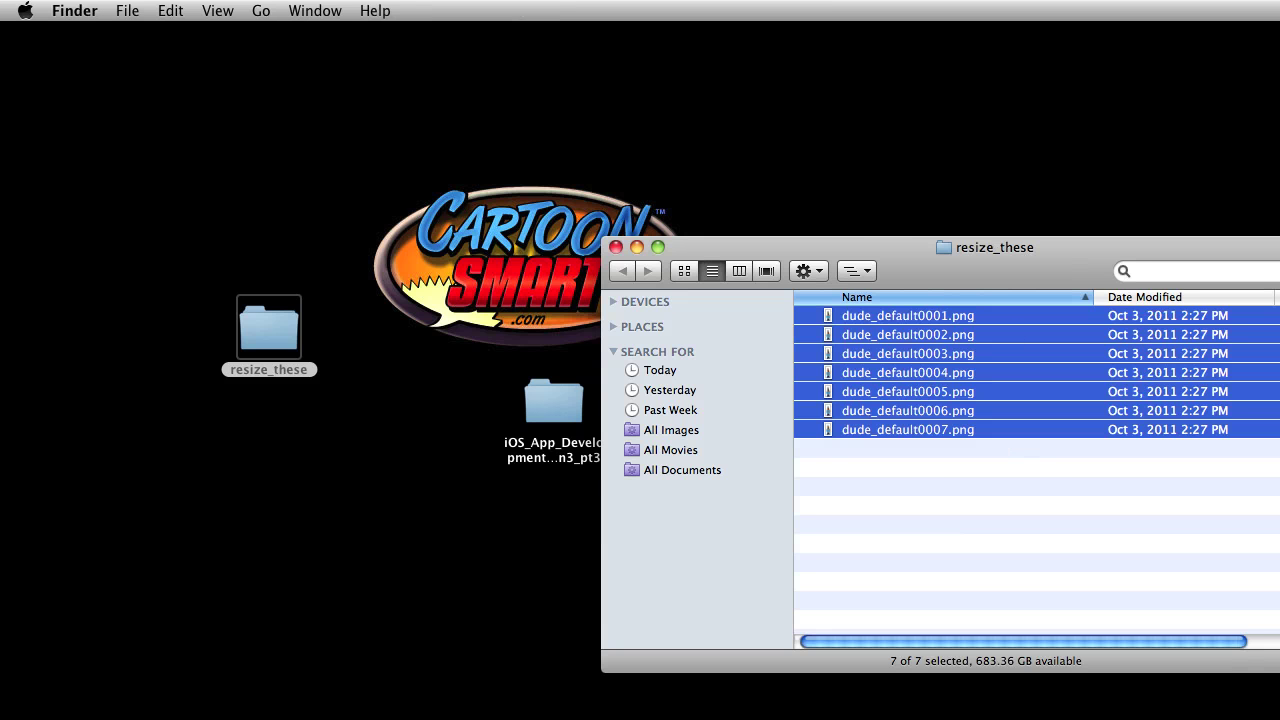
pyautogui.press('super+Tab')
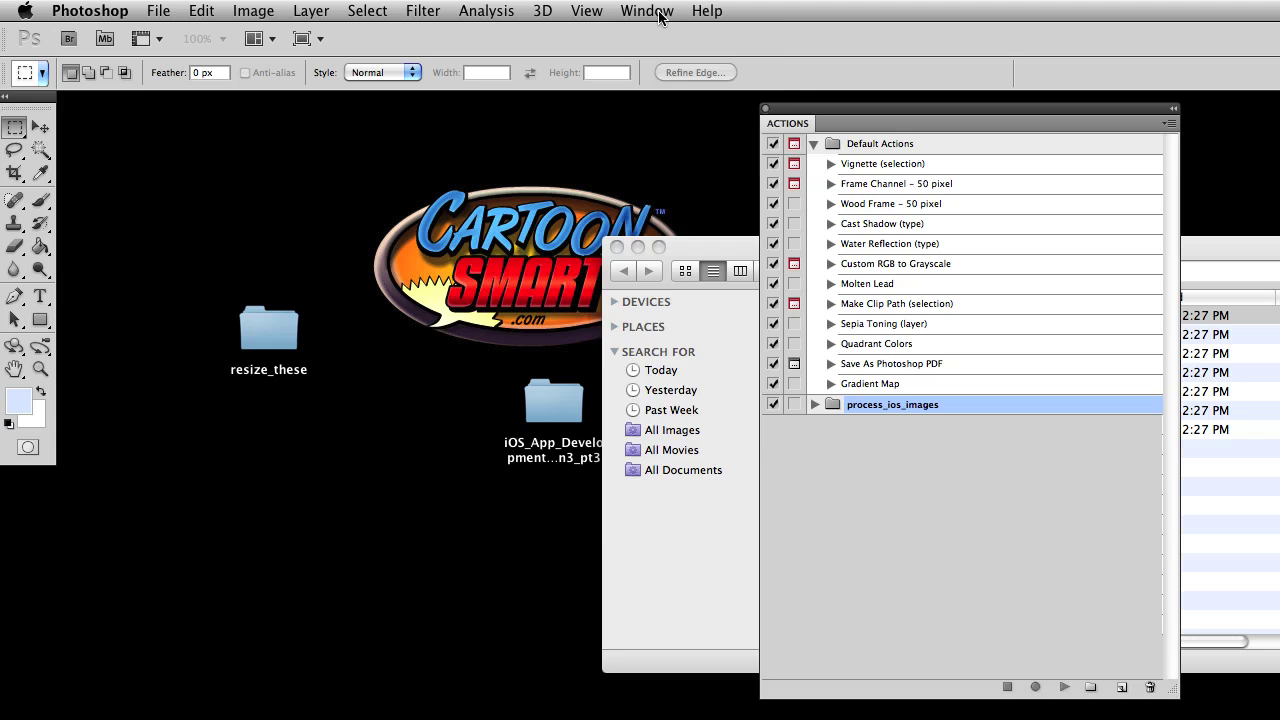
# Create a new action set named 'Lesson on image processing' in the Actions panel.
pyautogui.click(647, 11)
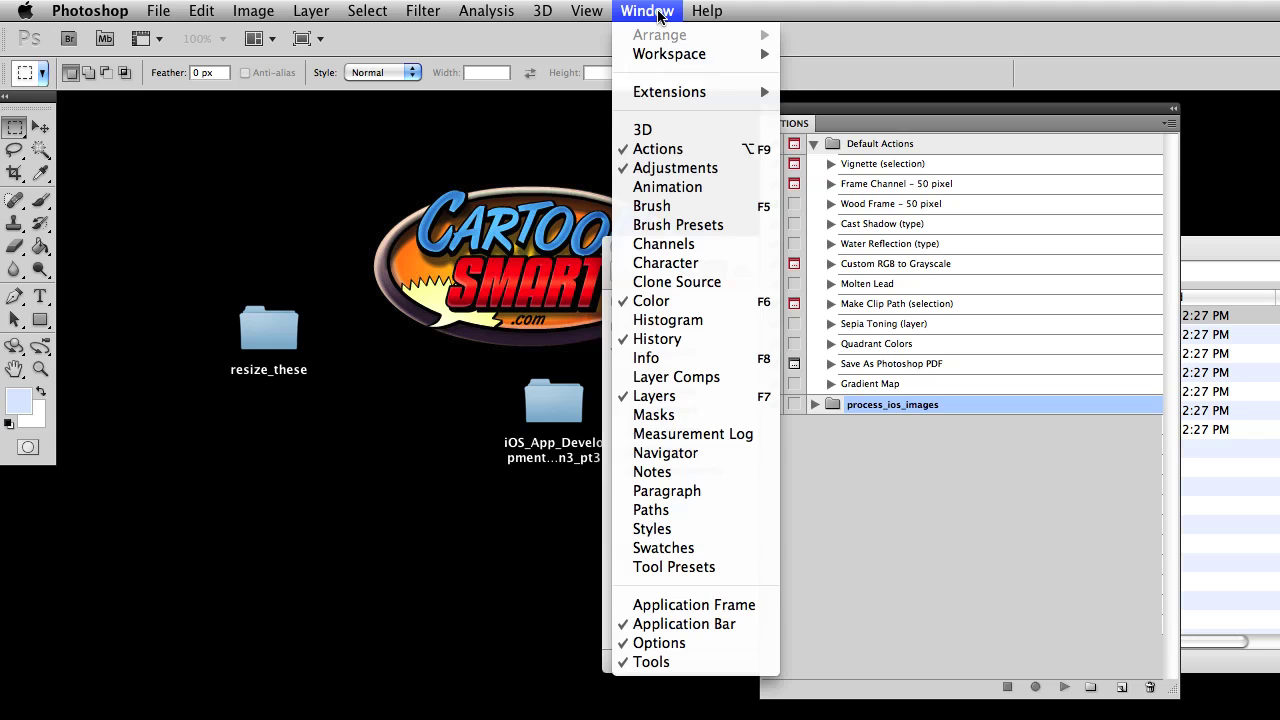
pyautogui.click(667, 149)
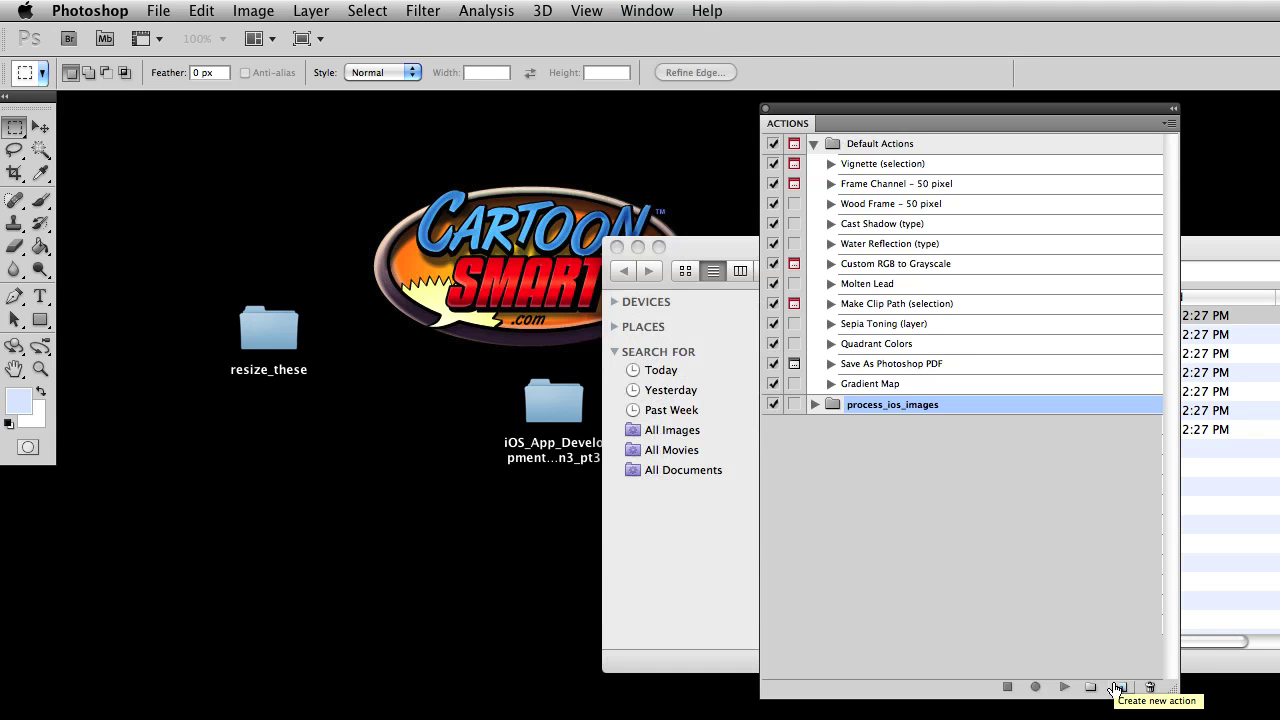
pyautogui.click(1095, 687)
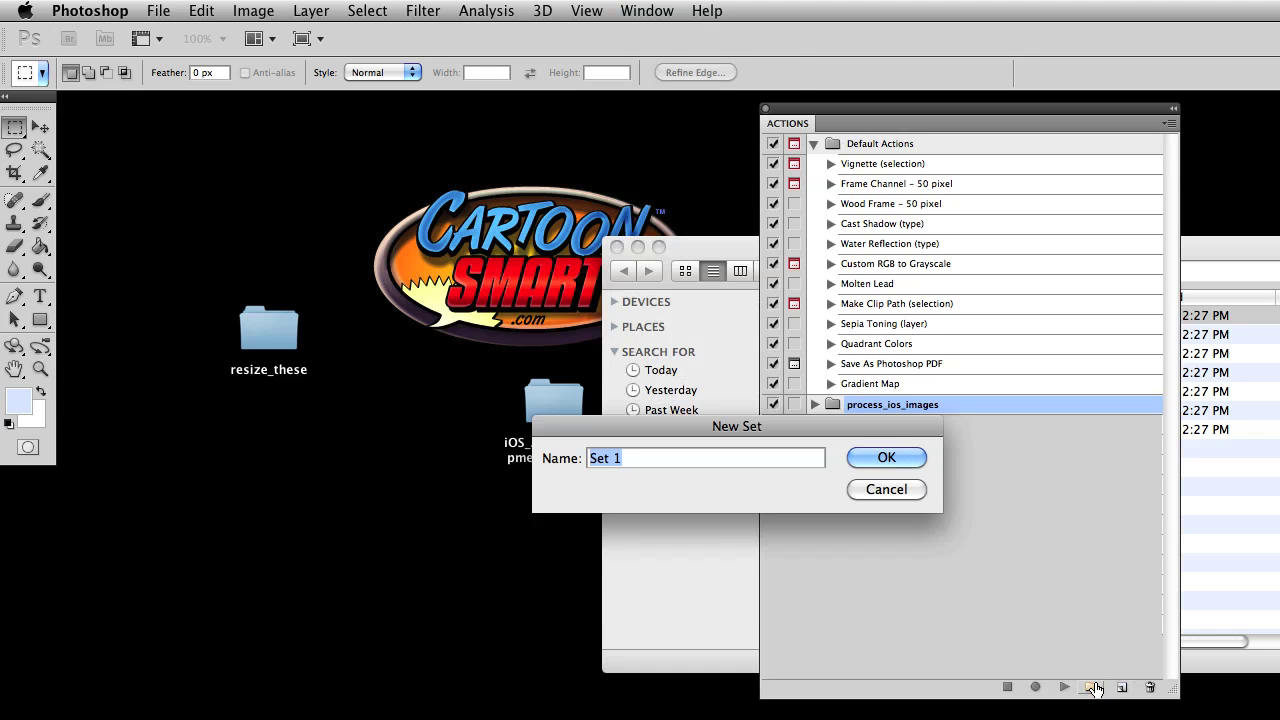
pyautogui.write('Lesson on image')
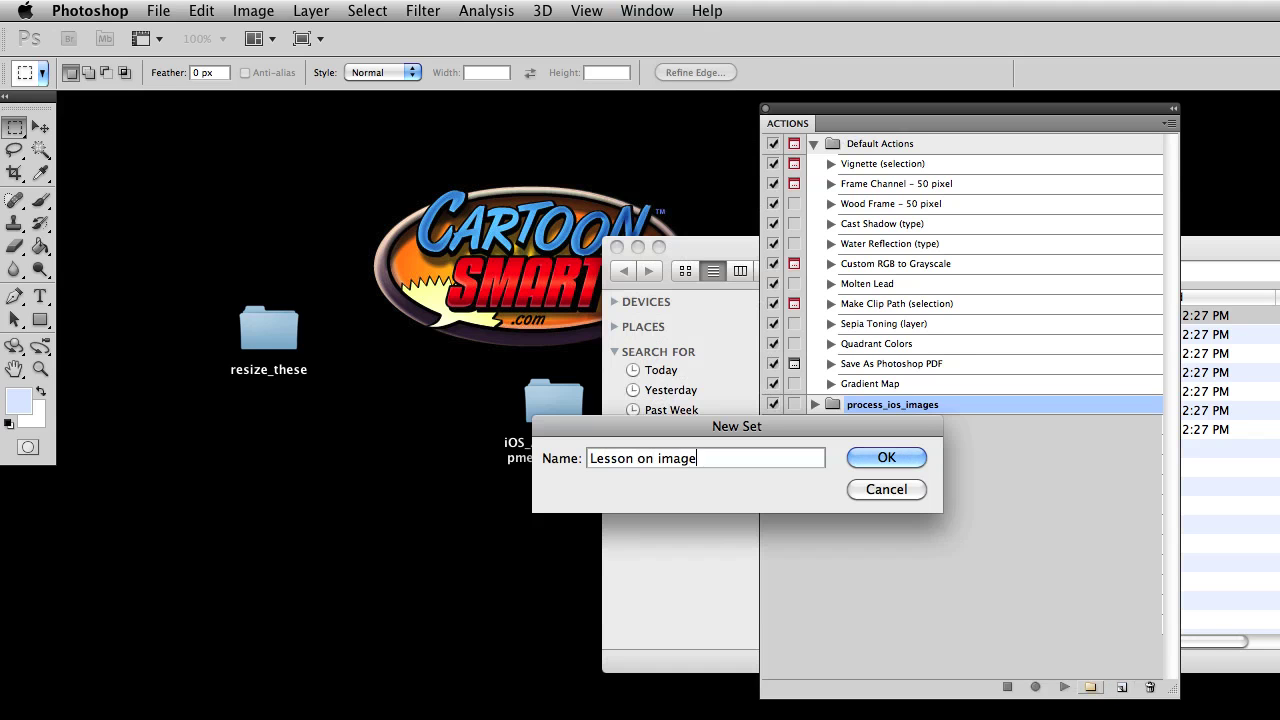
pyautogui.write(' processing')
pyautogui.press('Return')
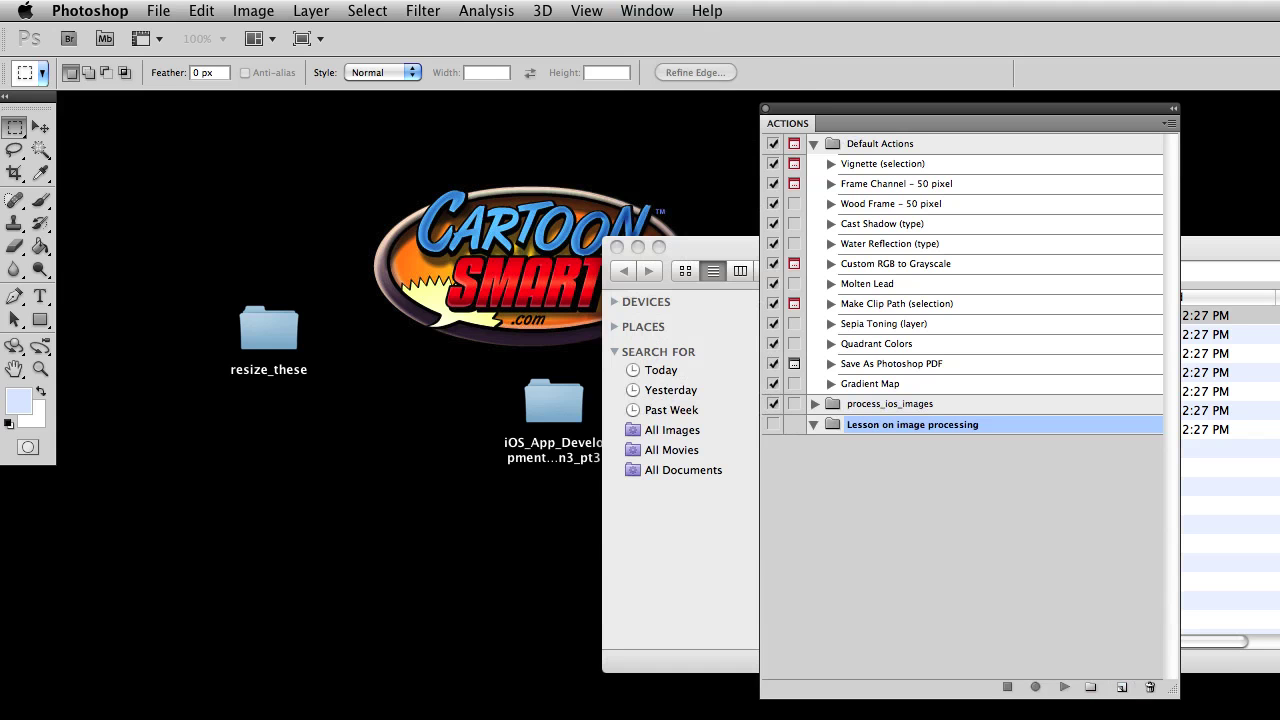
# Copy dude_default0001.png to the desktop, select the copy, and open it in Photoshop.
pyautogui.click(688, 260)
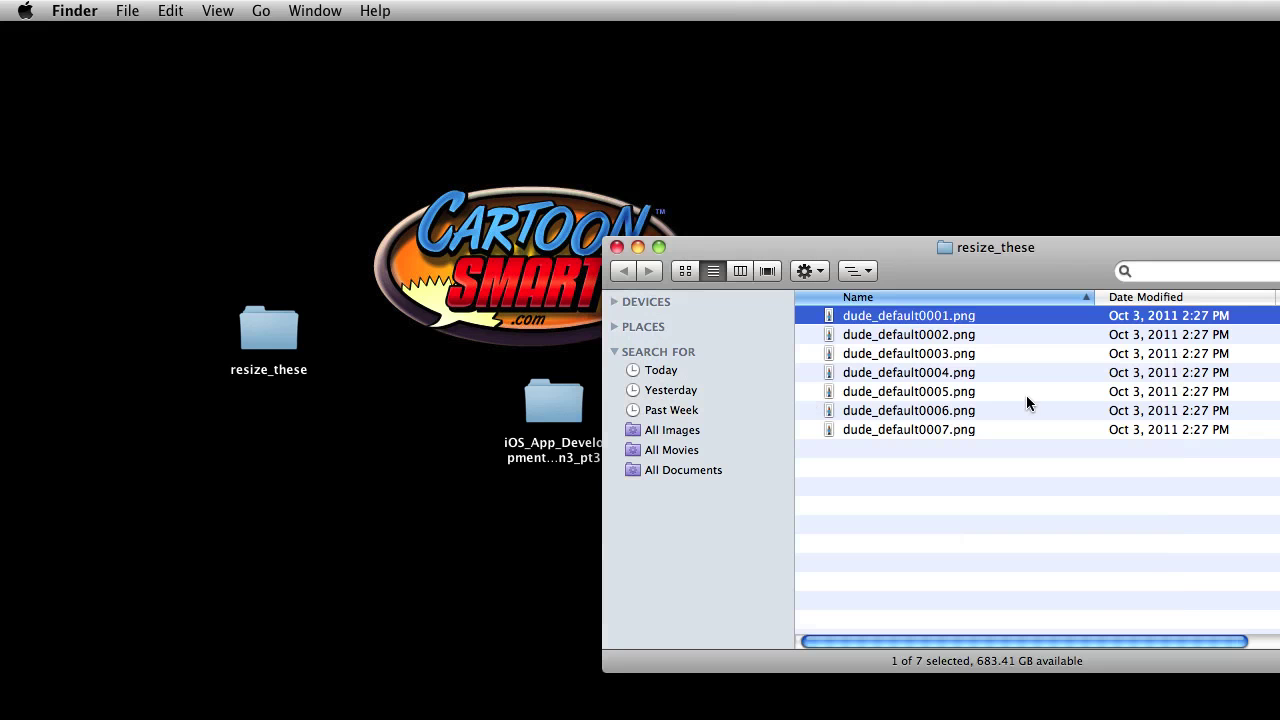
pyautogui.moveTo(875, 318); pyautogui.dragTo(373, 563)
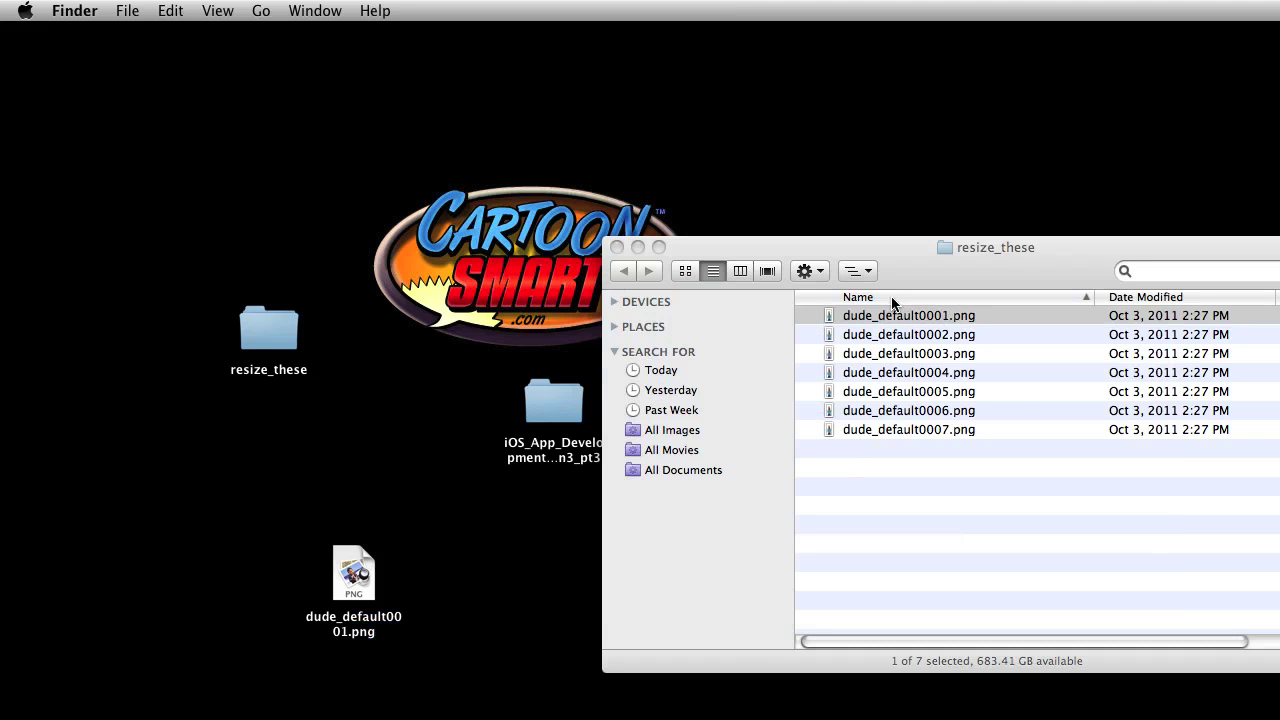
pyautogui.click(368, 568)
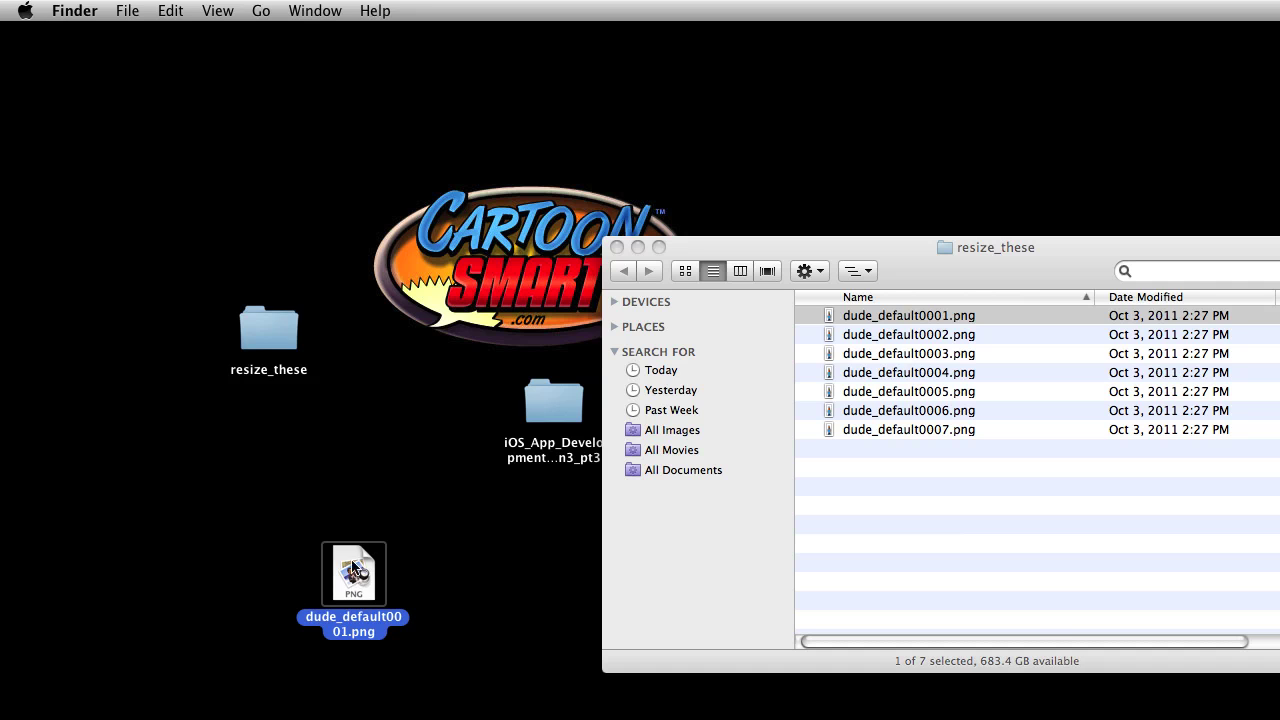
pyautogui.click(886, 250)
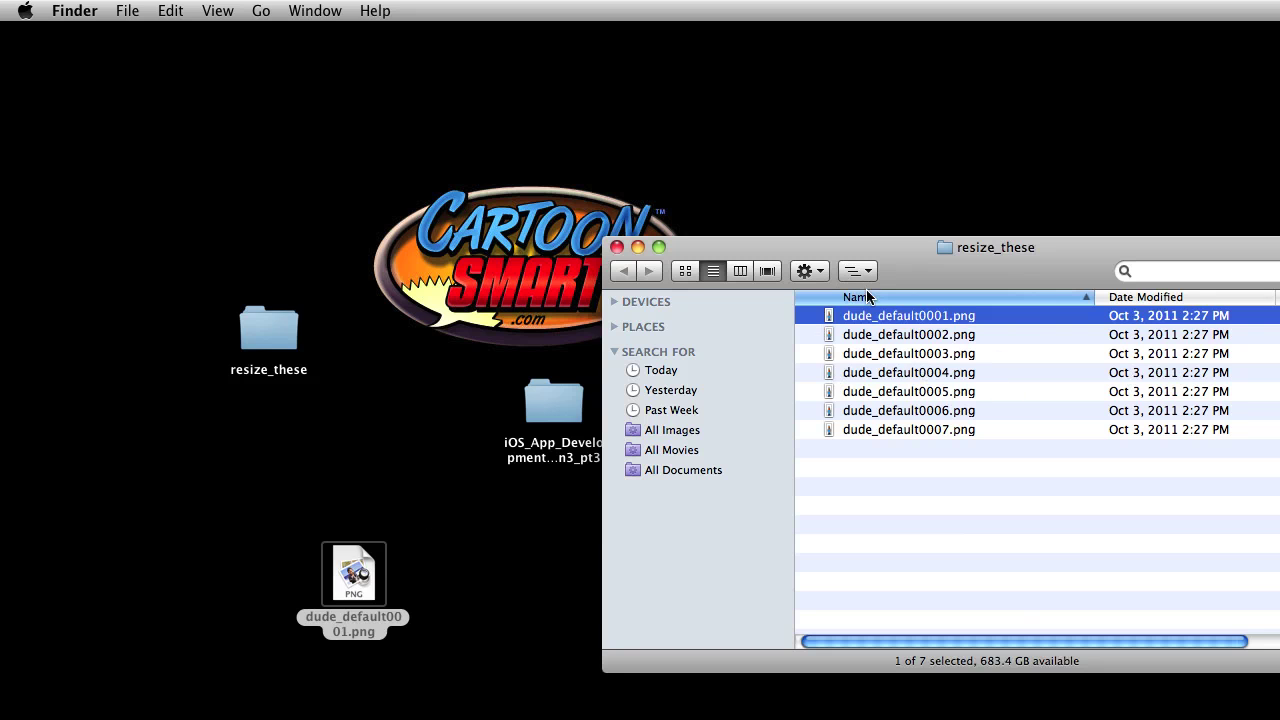
pyautogui.click(920, 318)
pyautogui.click(972, 392)
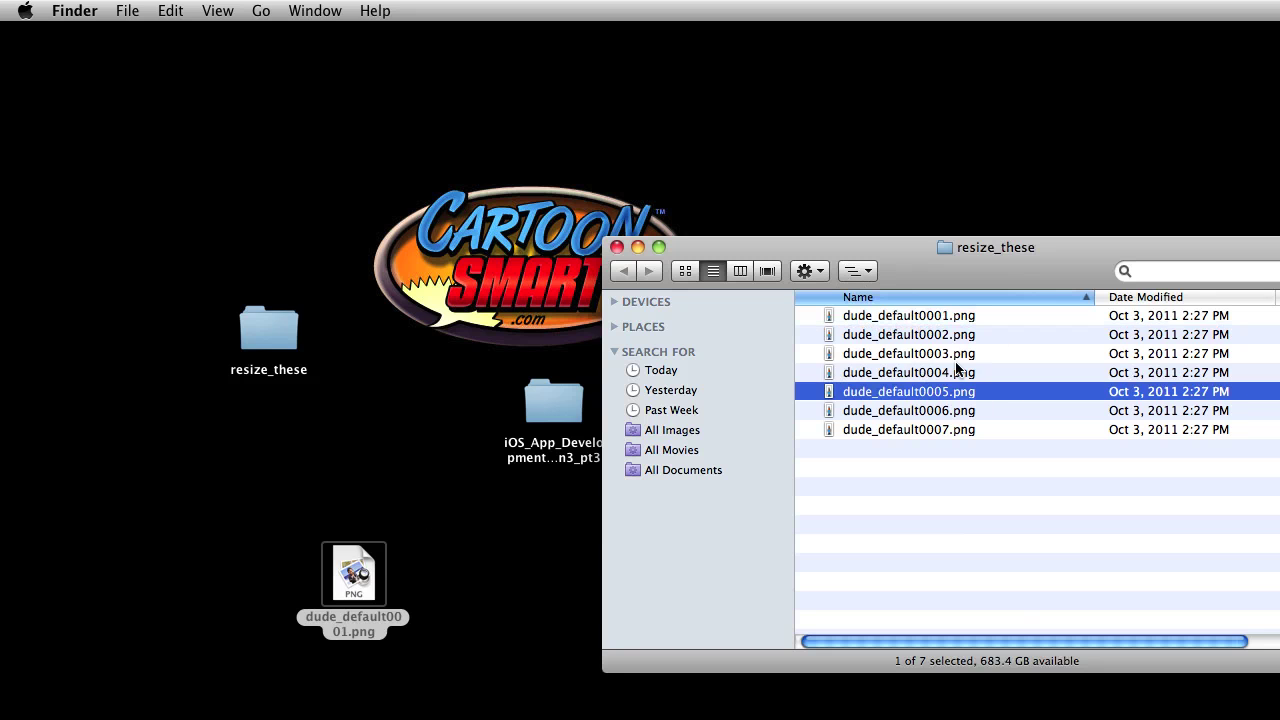
pyautogui.click(830, 320)
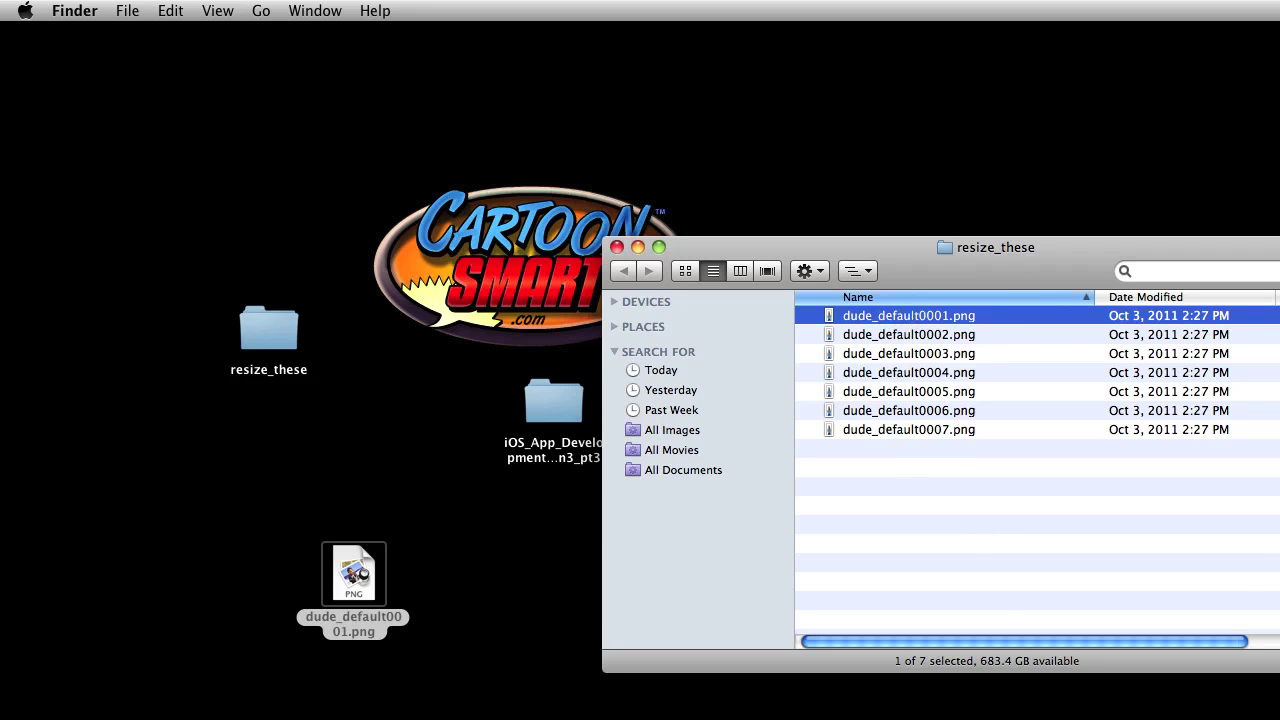
pyautogui.click(368, 580)
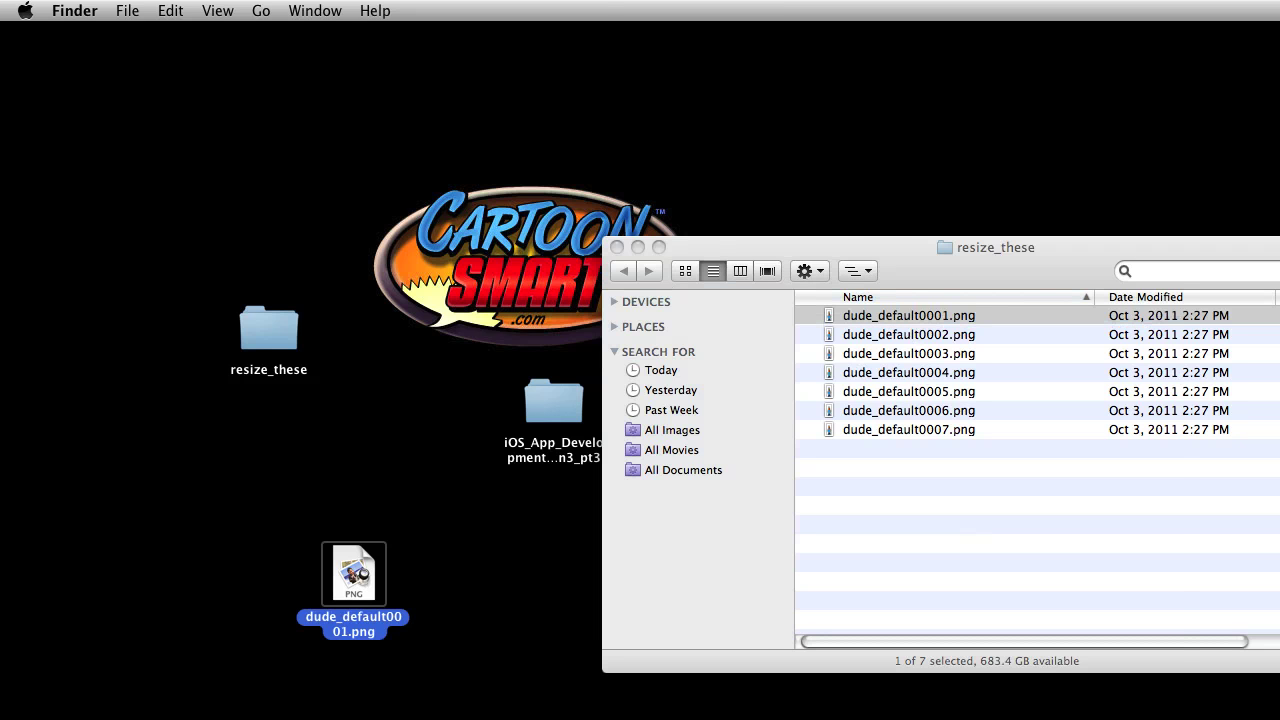
pyautogui.press('super+Tab')
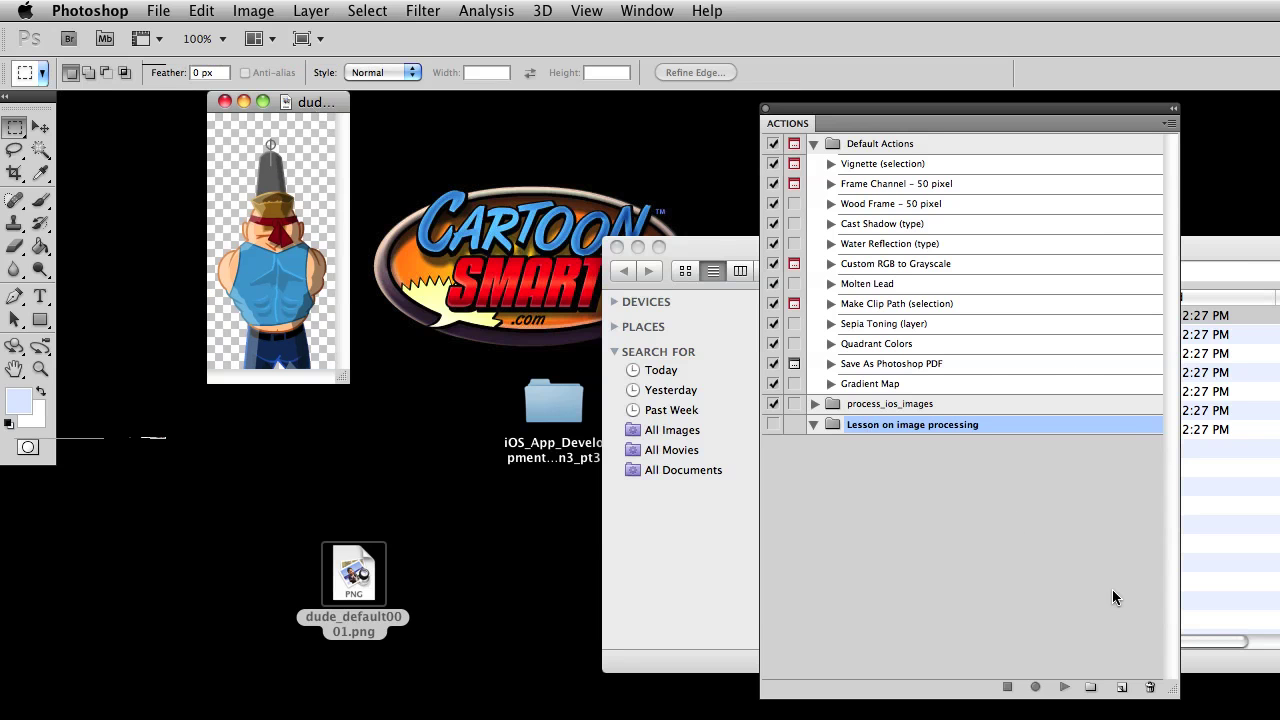
# Create a new action named 'shrink by 84' in the set and start recording.
pyautogui.click(1123, 688)
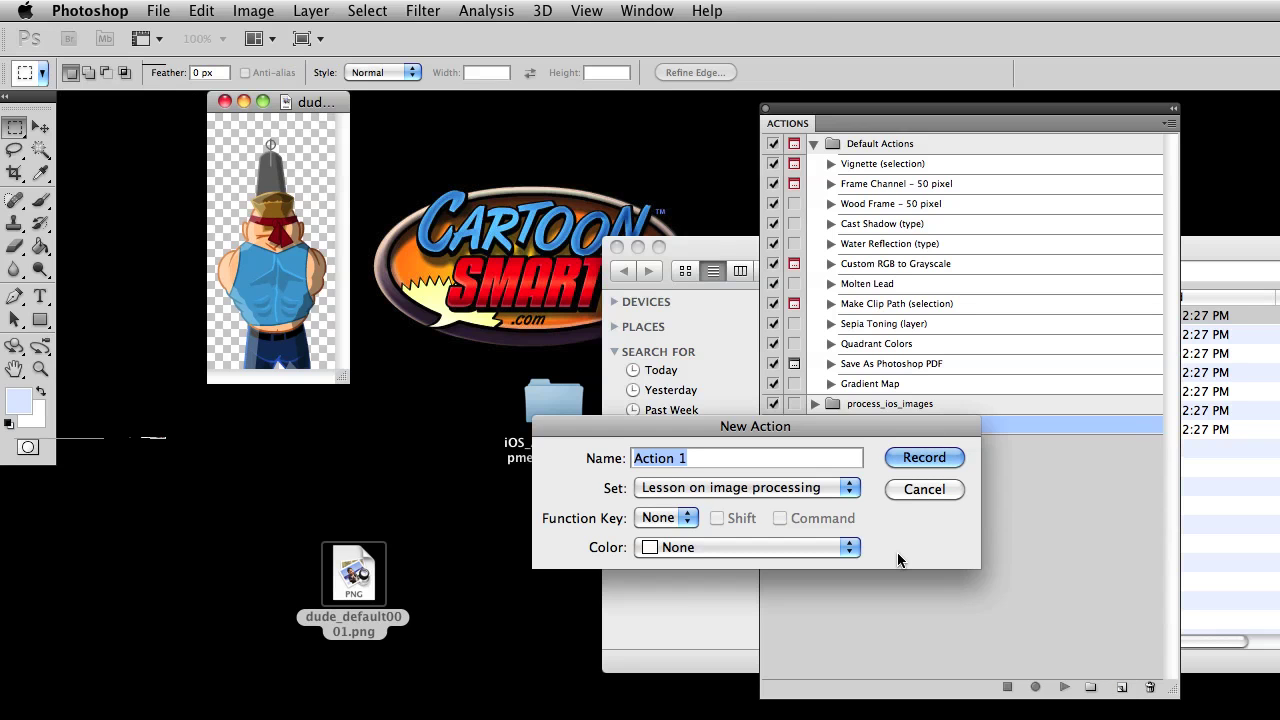
pyautogui.write('shrink')
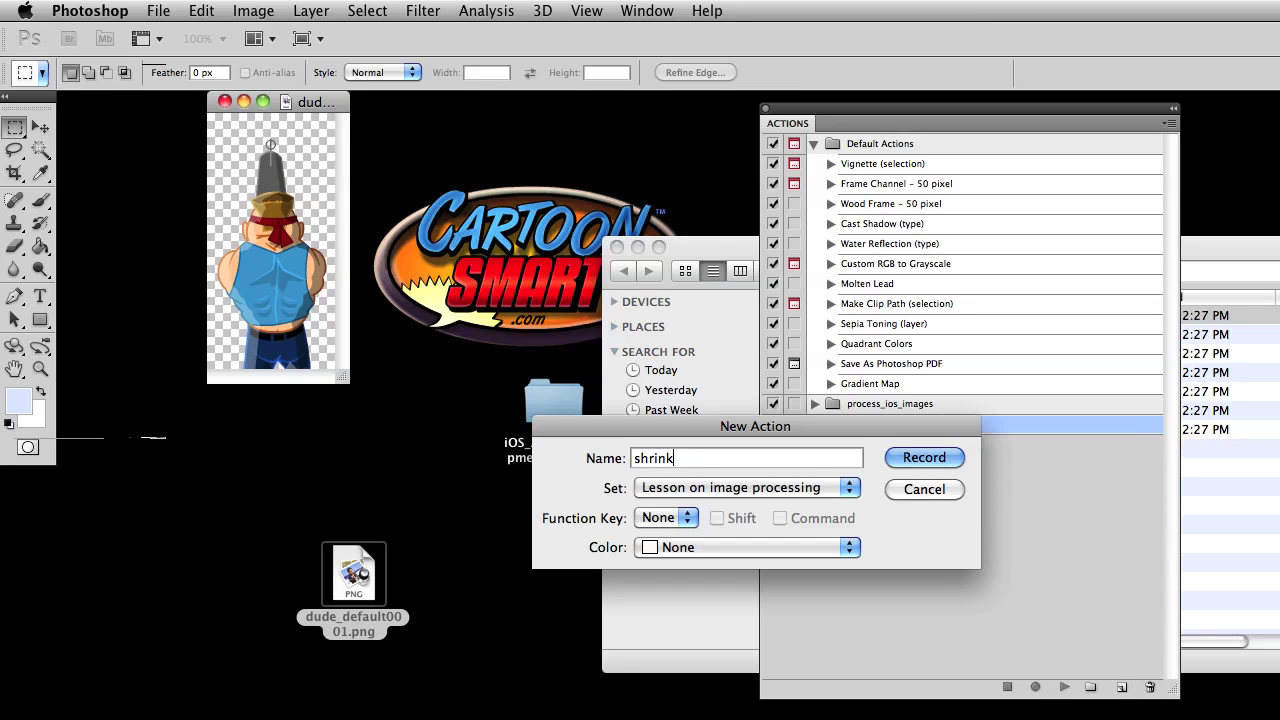
pyautogui.write(' by 84')
pyautogui.click(943, 463)
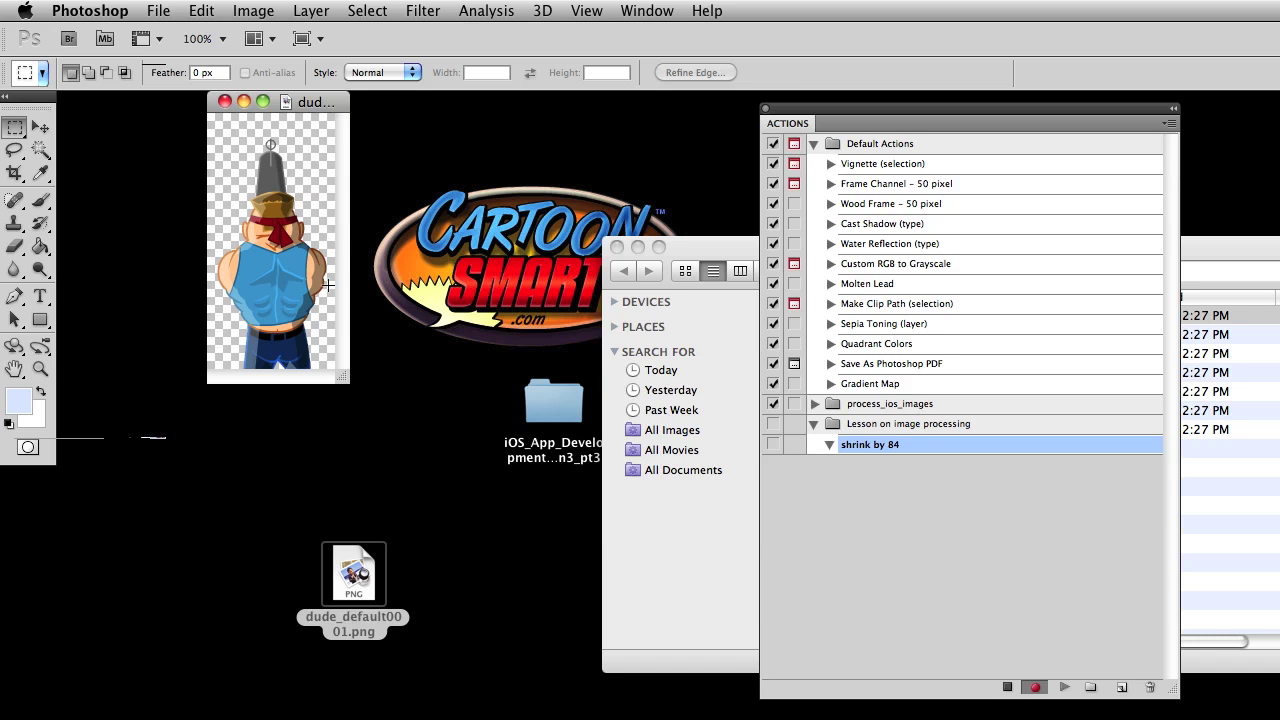
# Record an Image Size step shrinking the sprite to 84 percent width.
pyautogui.click(253, 10)
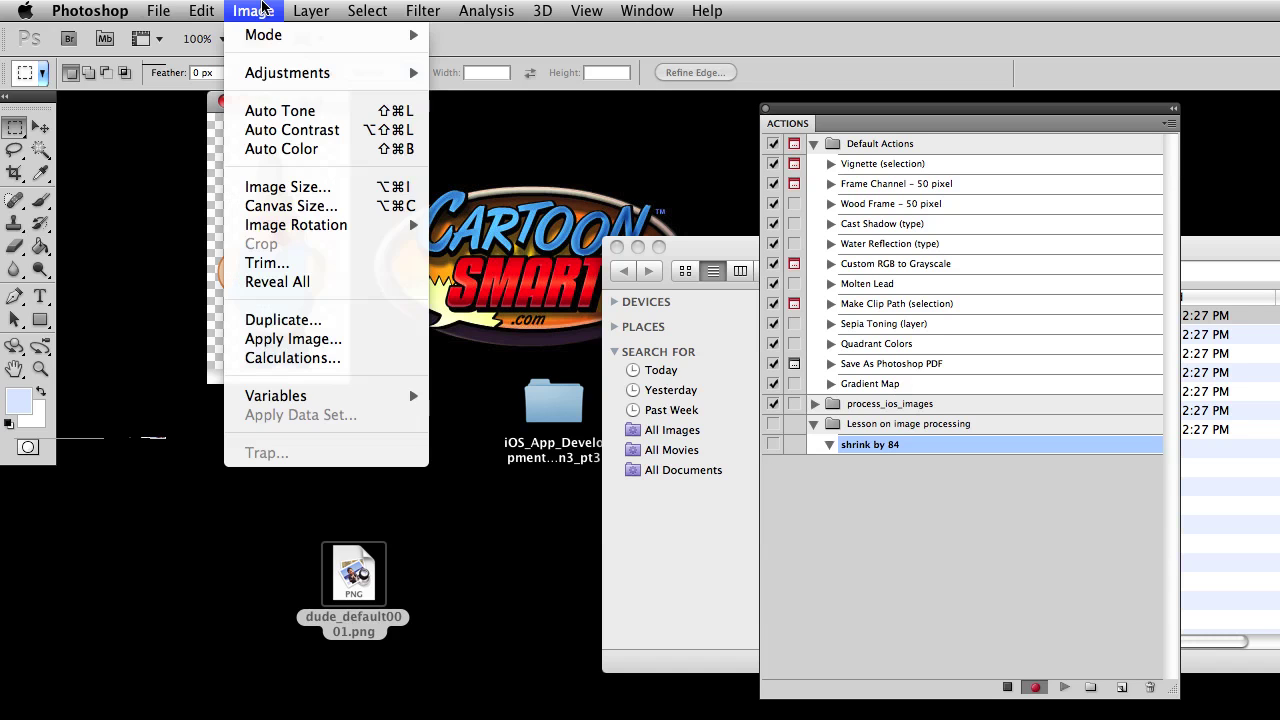
pyautogui.click(290, 187)
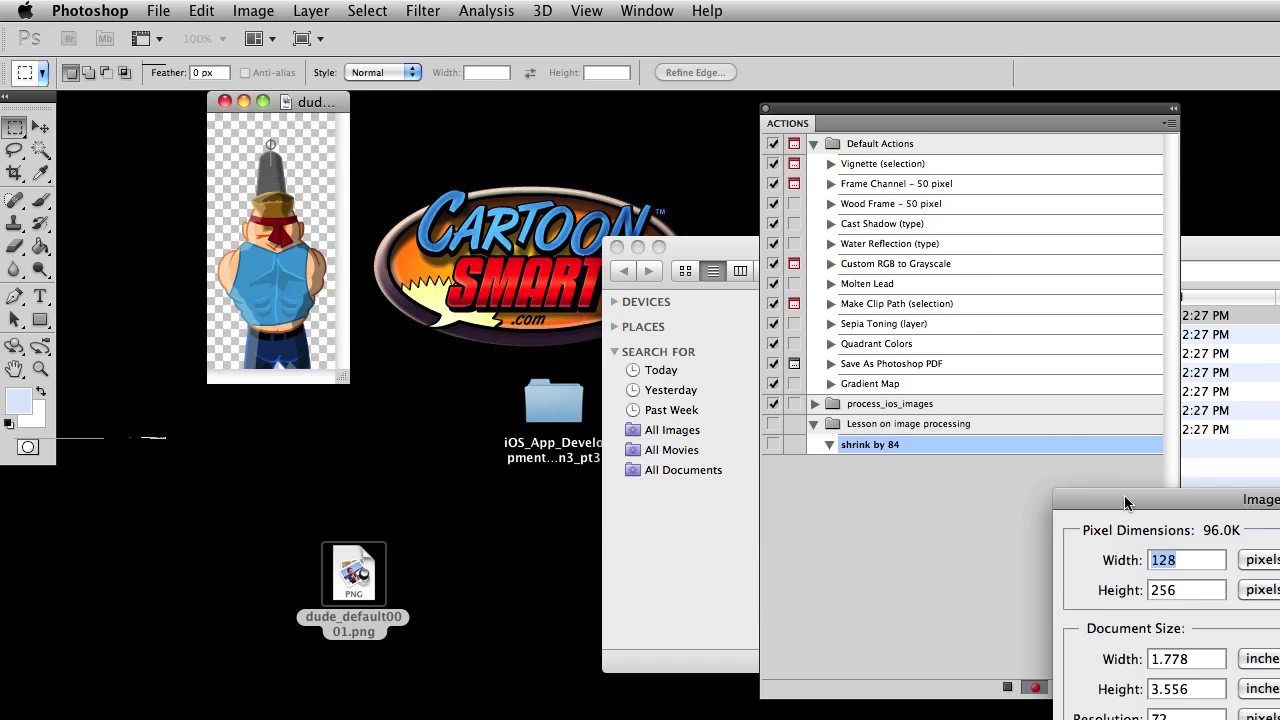
pyautogui.moveTo(1126, 500); pyautogui.dragTo(455, 132)
pyautogui.click(600, 190)
pyautogui.click(593, 173)
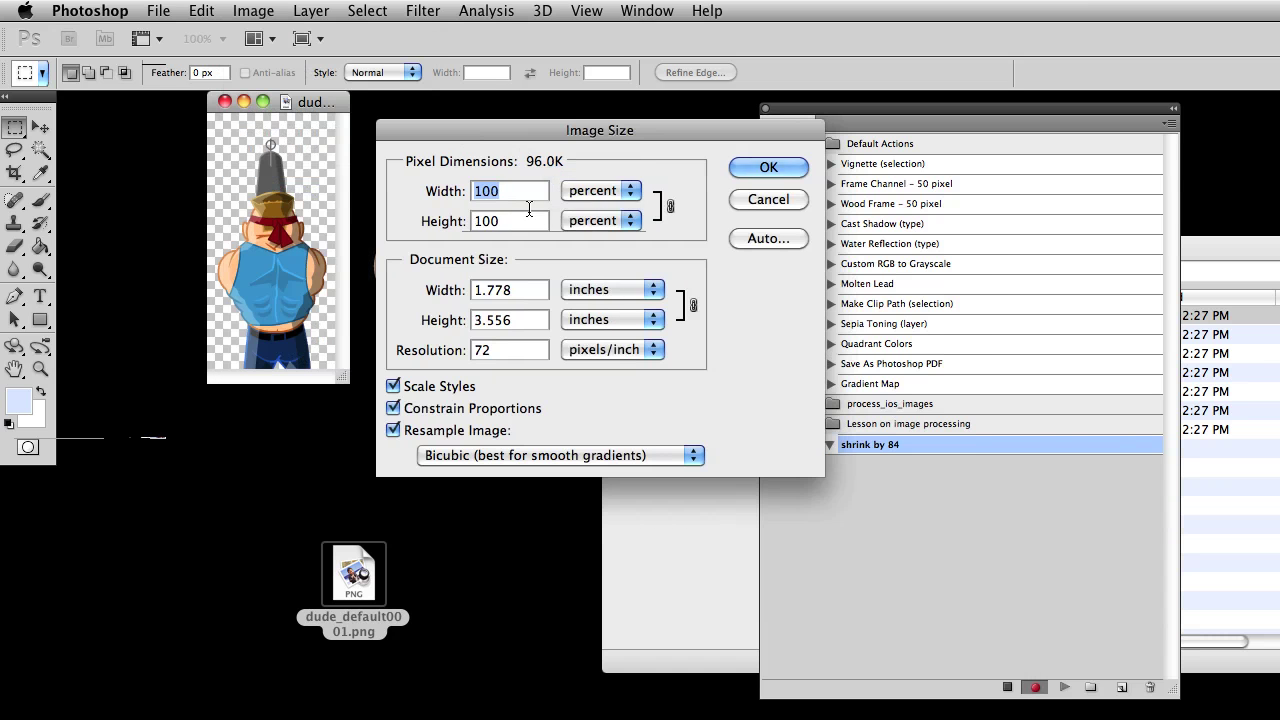
pyautogui.write('84')
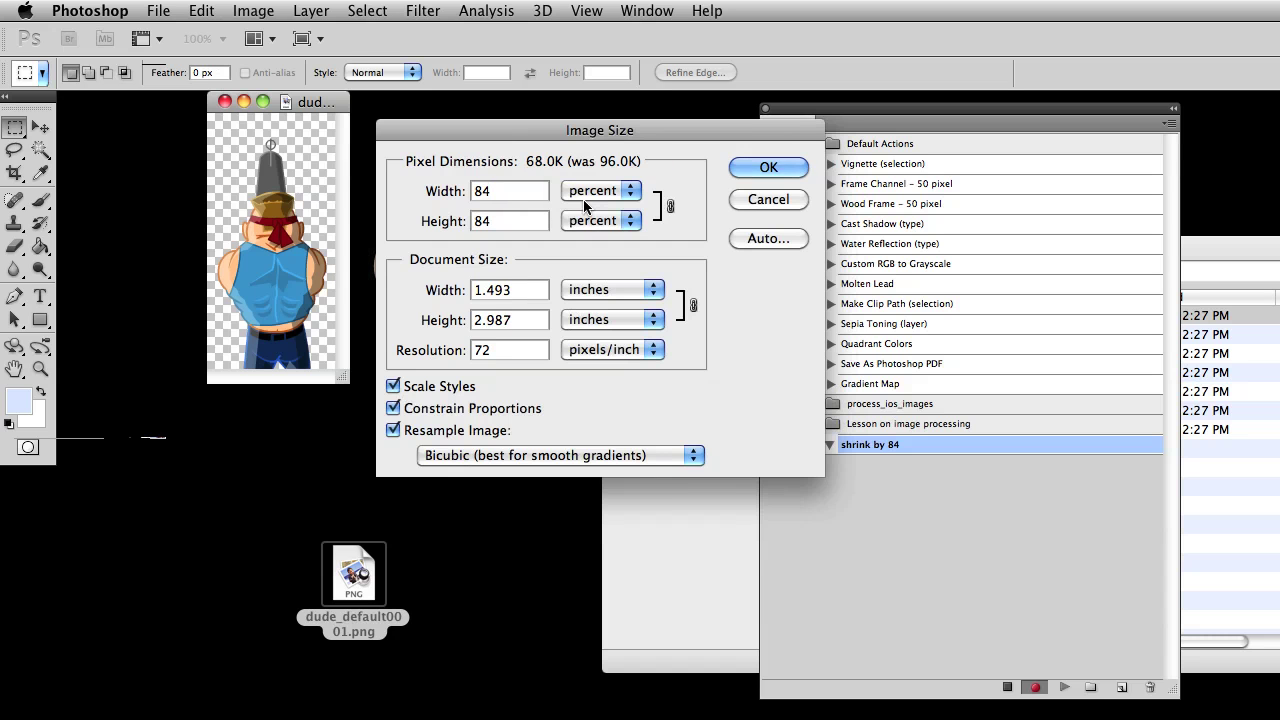
pyautogui.click(740, 166)
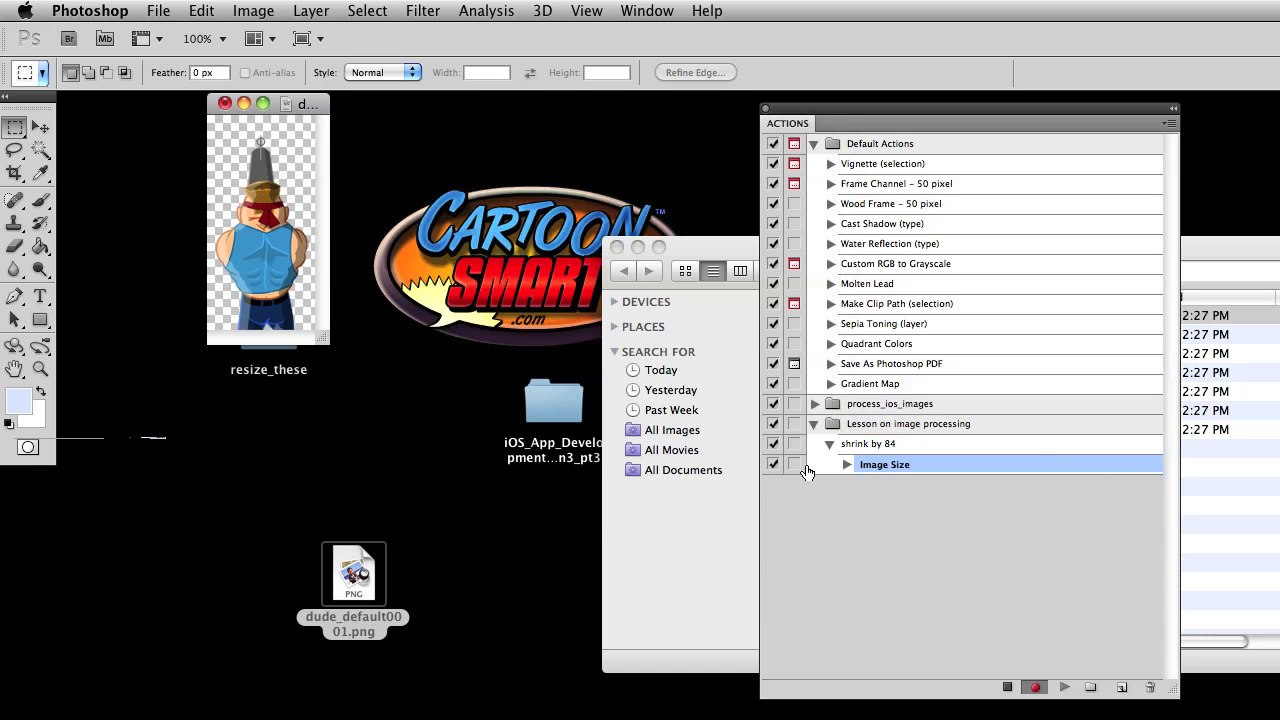
pyautogui.click(847, 466)
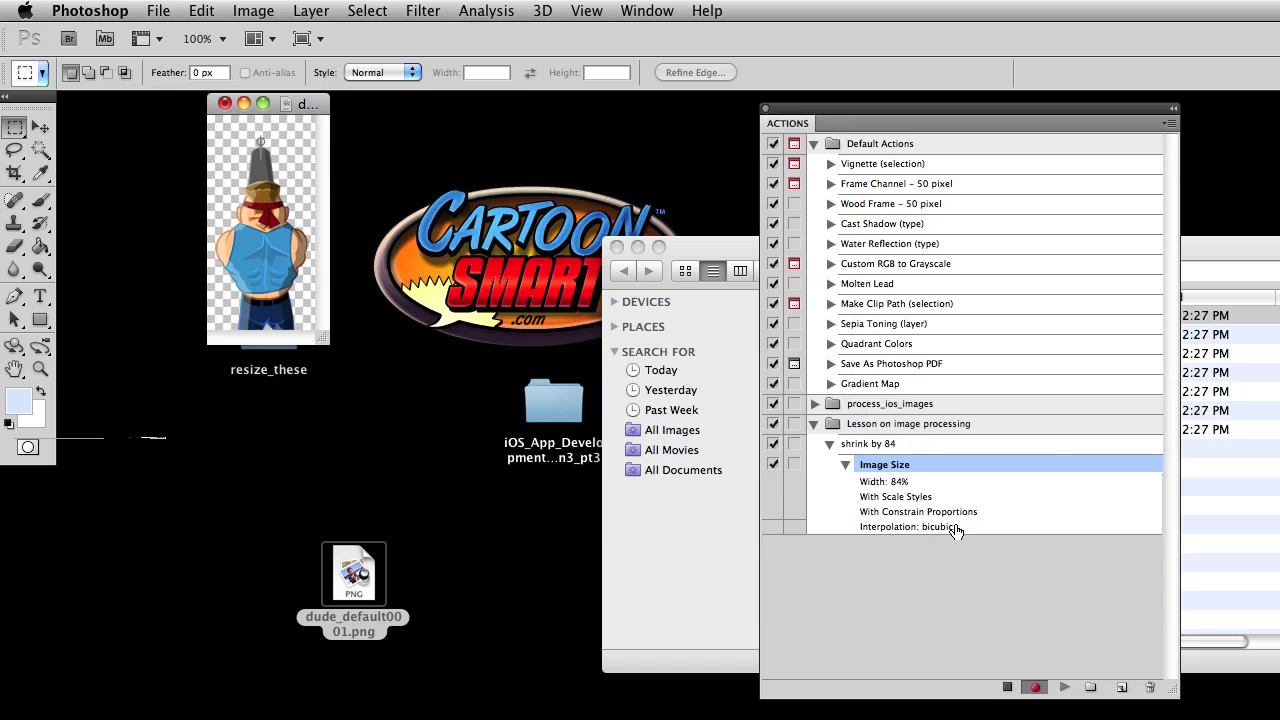
pyautogui.click(158, 10)
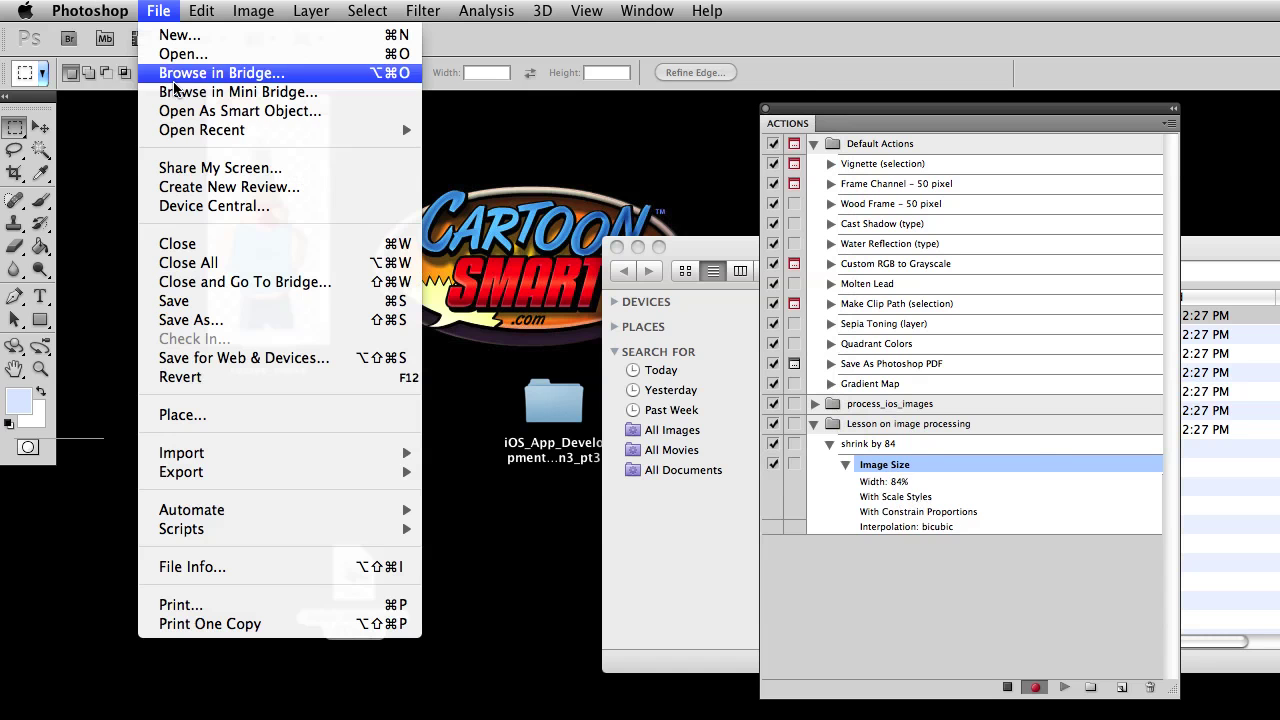
# Record Save and Close steps in shrink by 84, then stop recording.
pyautogui.click(186, 300)
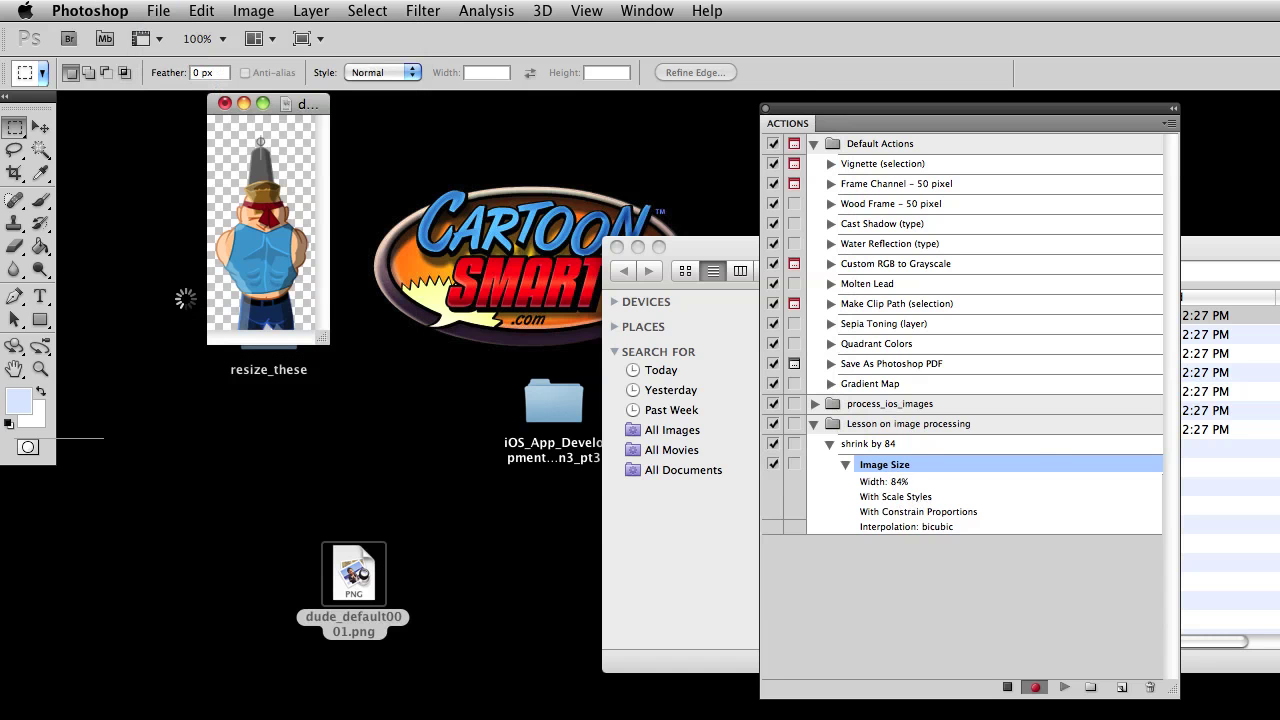
pyautogui.click(160, 10)
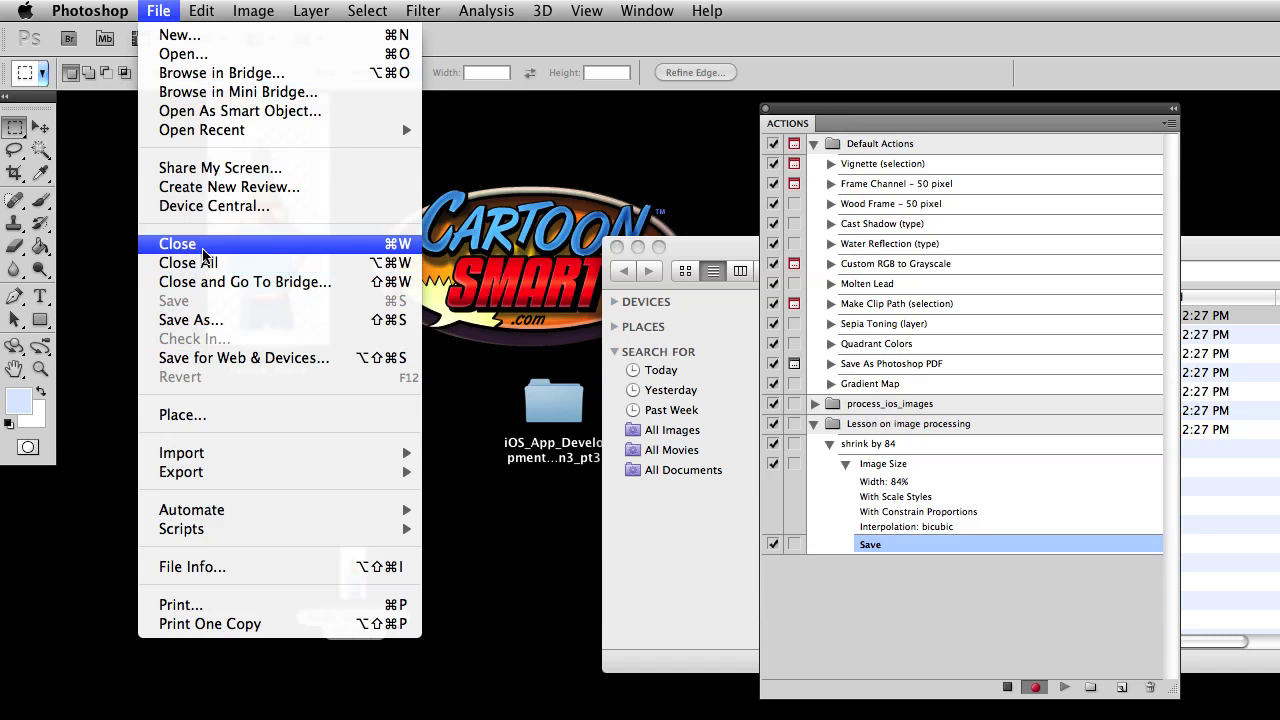
pyautogui.click(201, 247)
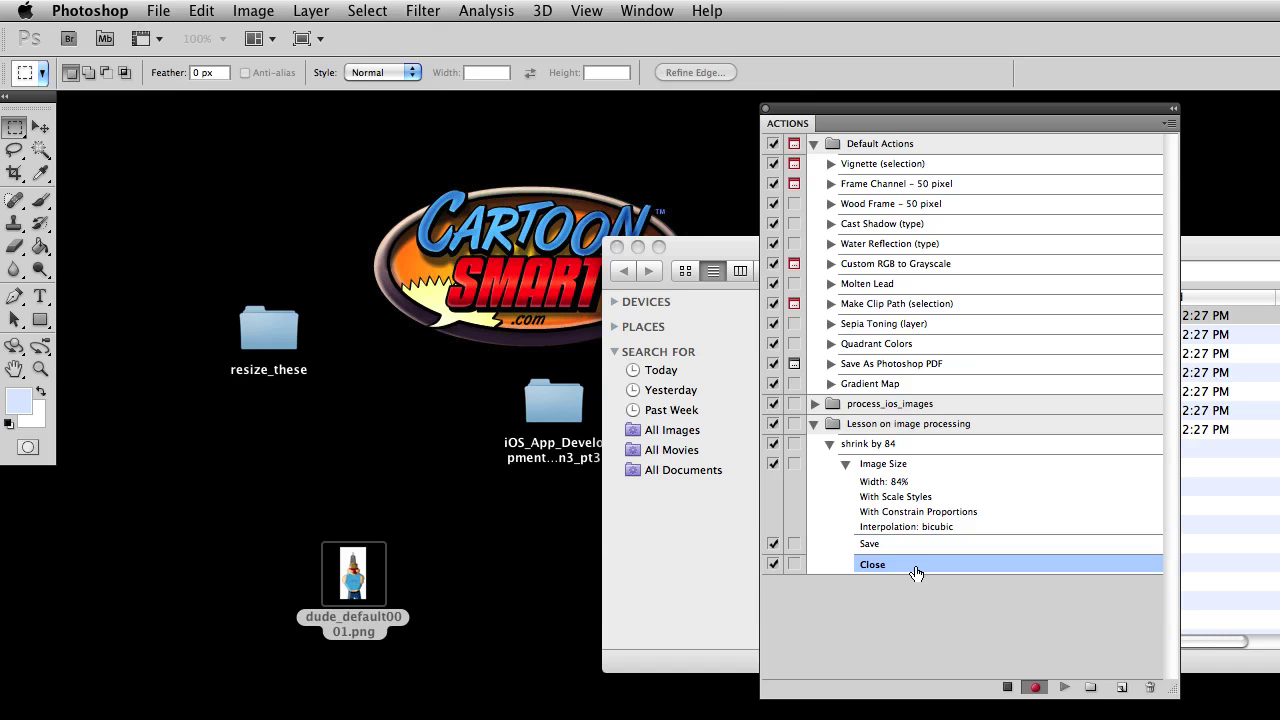
pyautogui.click(1005, 688)
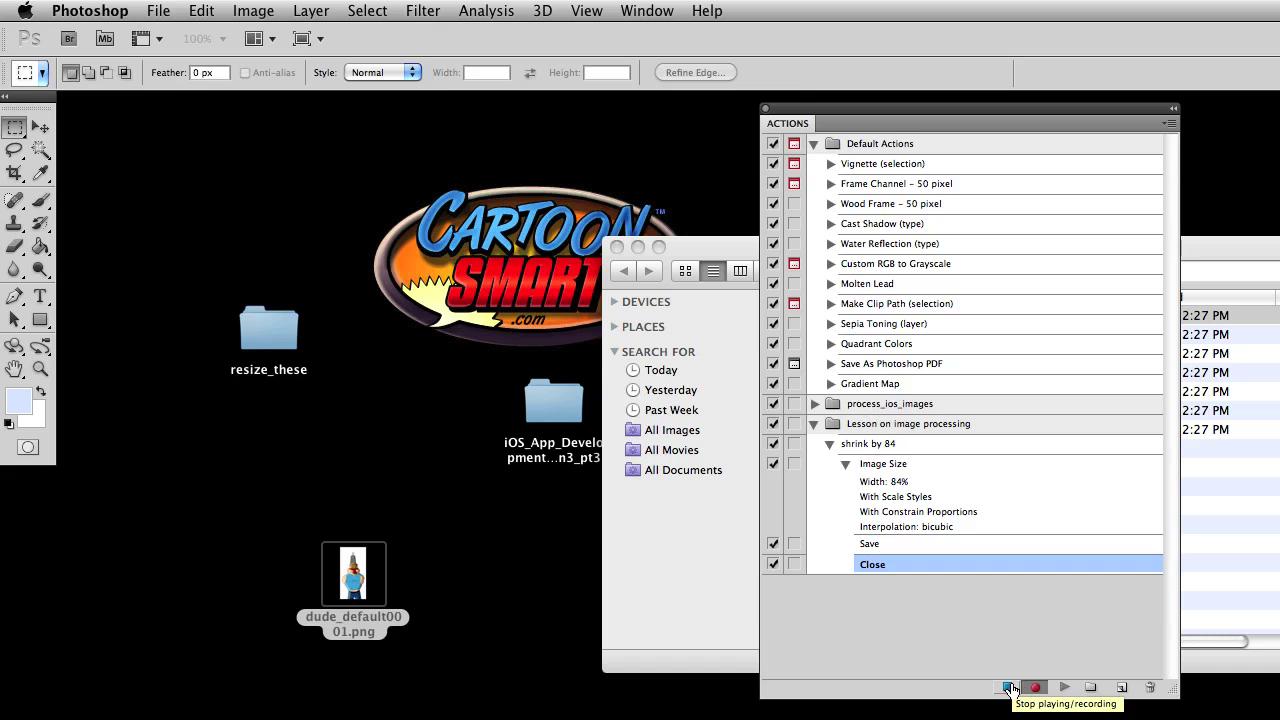
pyautogui.click(1008, 687)
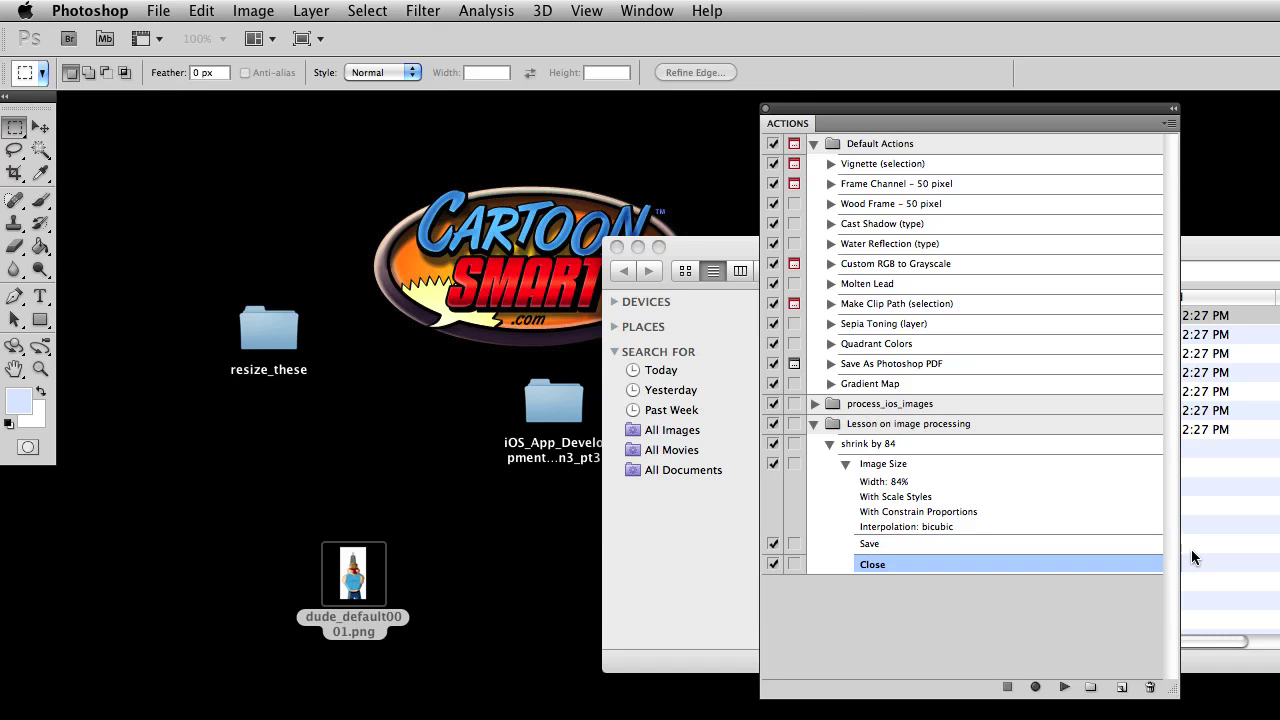
pyautogui.click(713, 240)
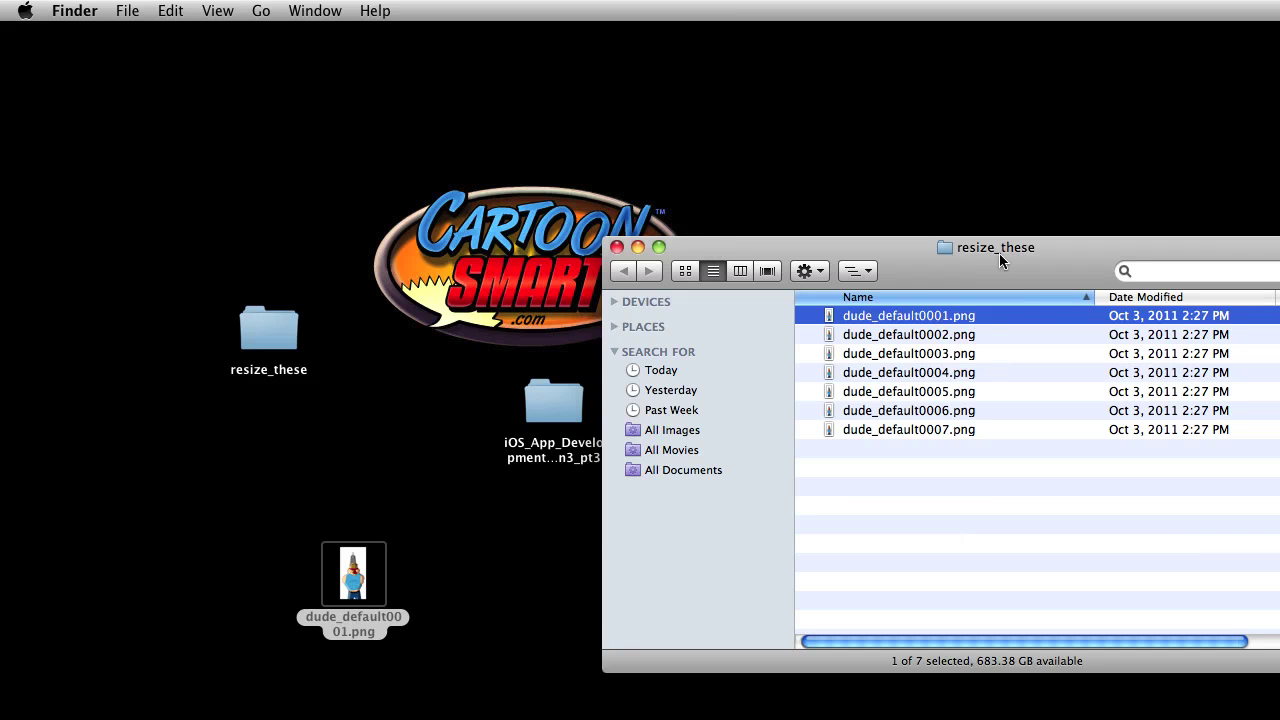
# Duplicate the resize_these folder on the desktop and rename the copy resize_to_84percent.
pyautogui.click(285, 325)
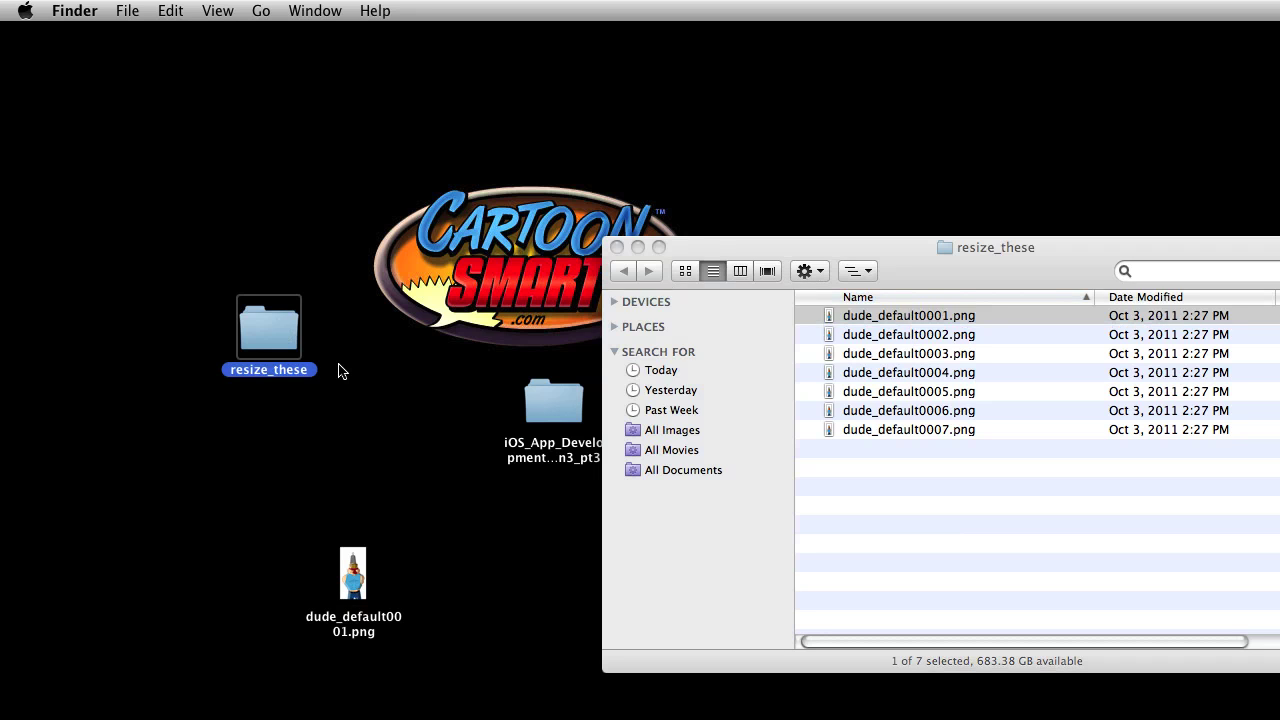
pyautogui.click(938, 275)
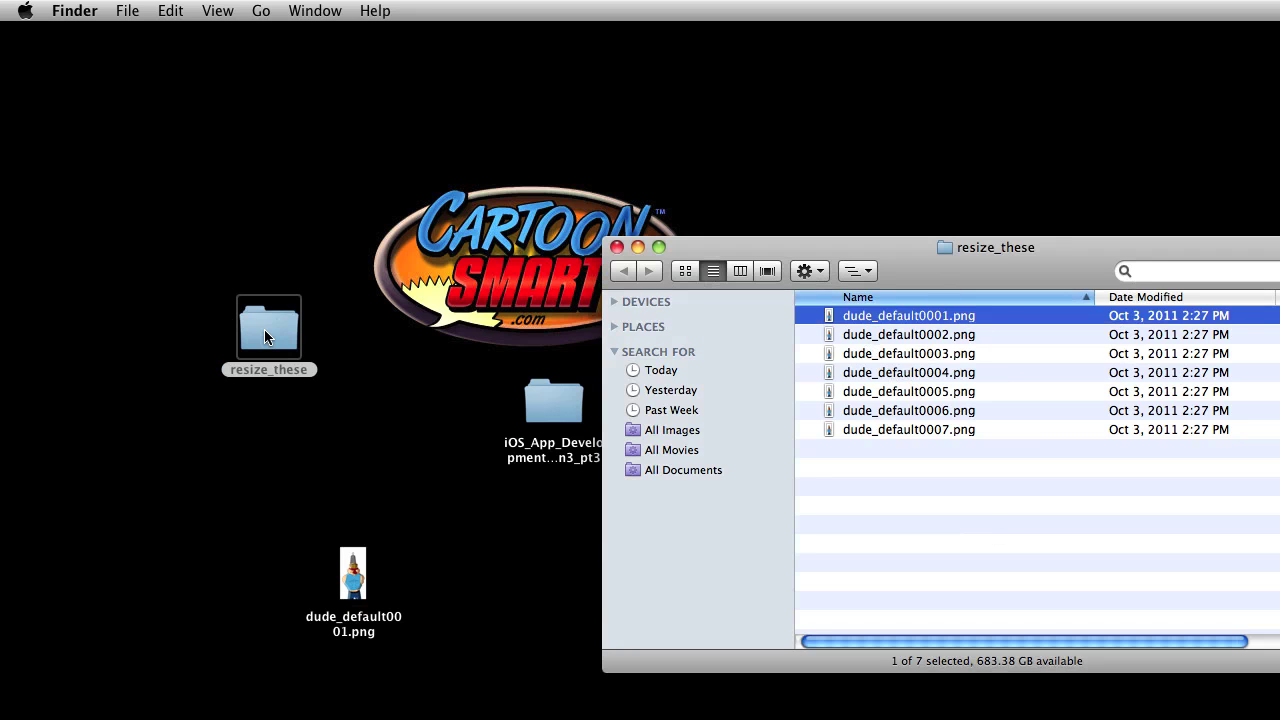
pyautogui.moveTo(253, 326); pyautogui.dragTo(380, 405)
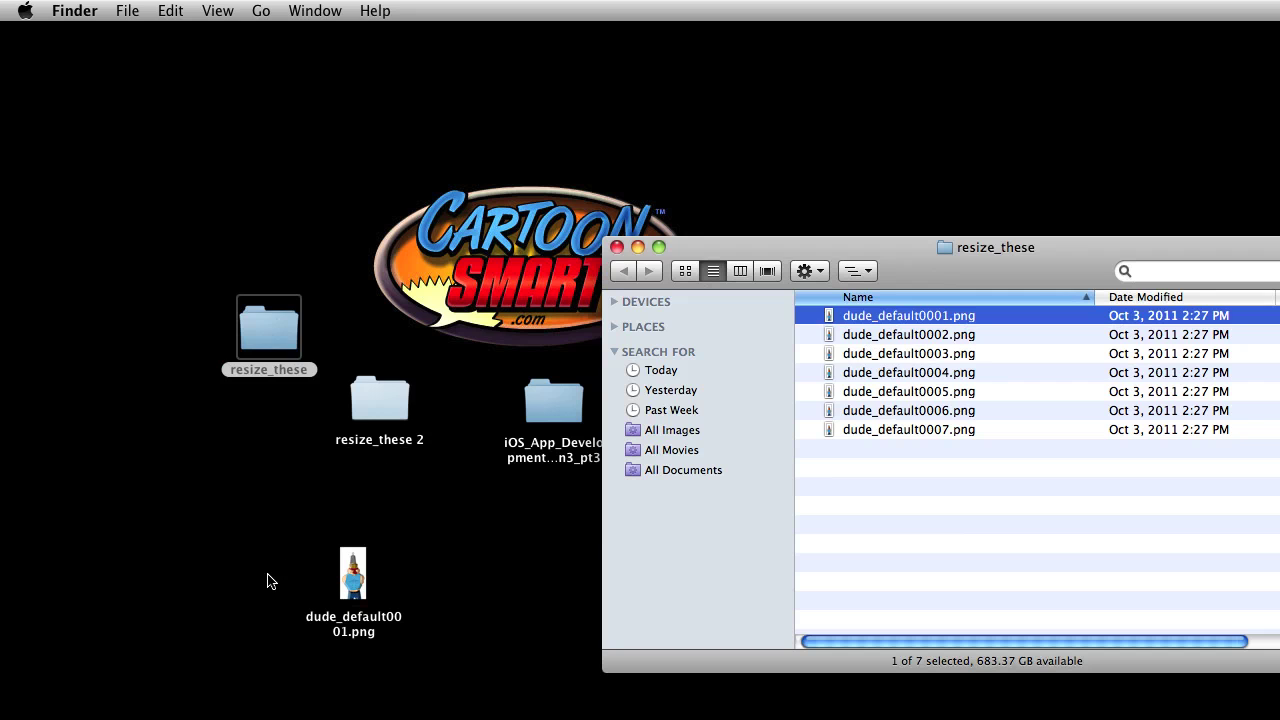
pyautogui.click(395, 448)
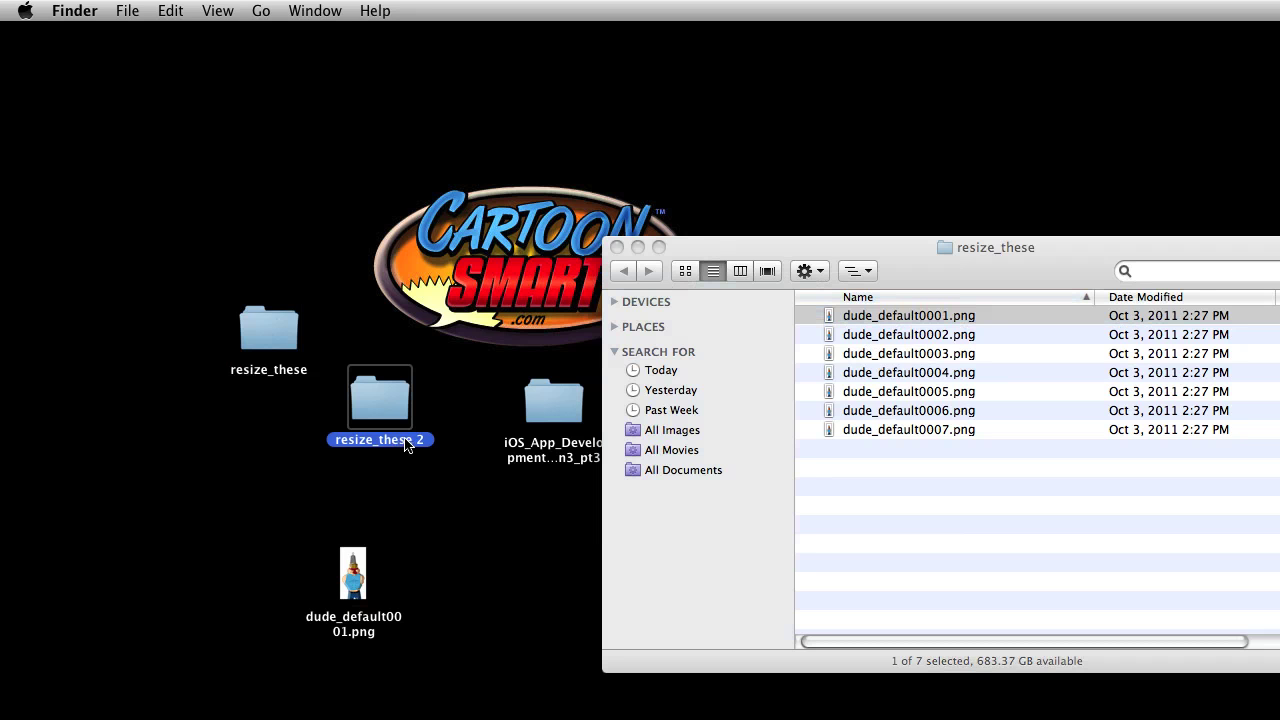
pyautogui.click(407, 440)
pyautogui.click(406, 440)
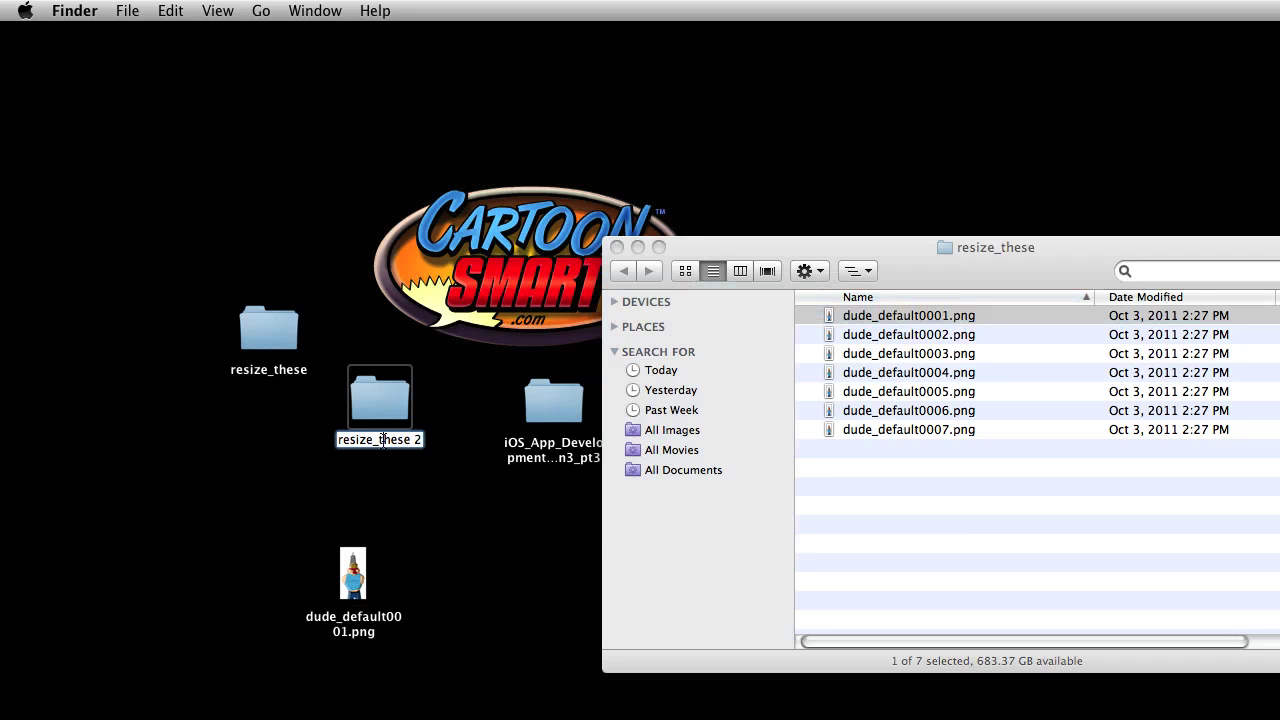
pyautogui.press('super+a')
pyautogui.write('resize_to')
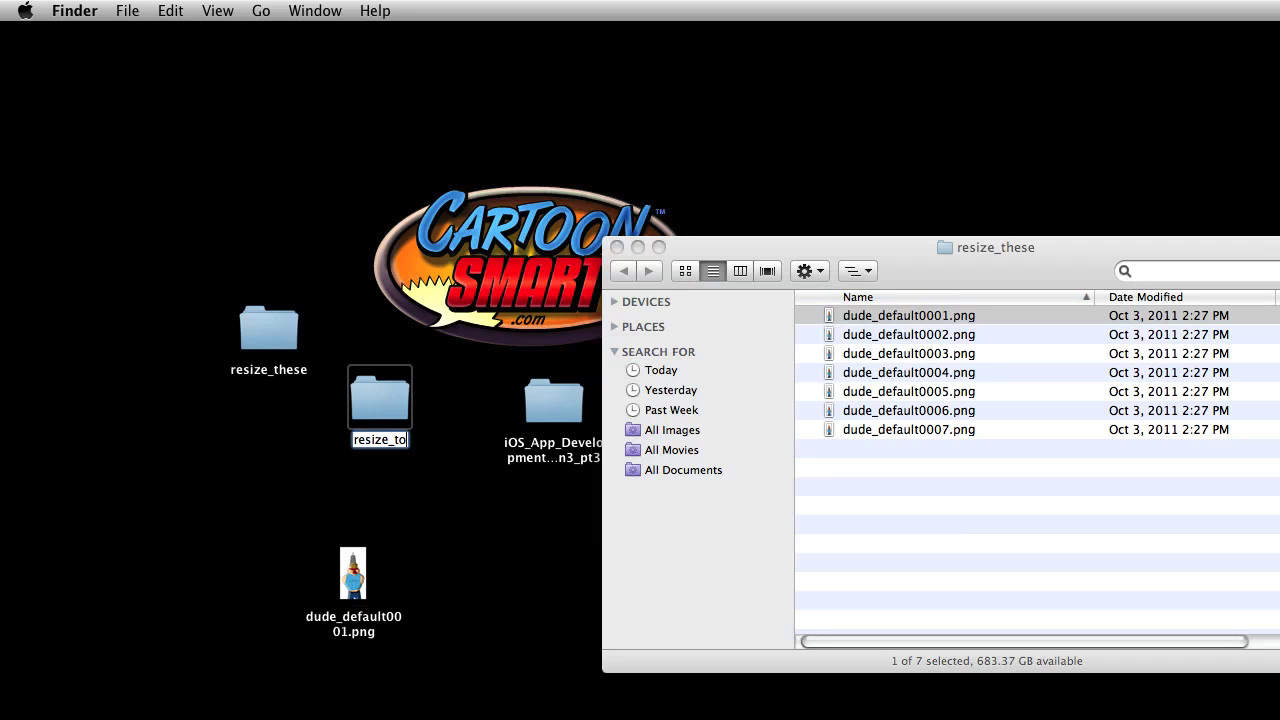
pyautogui.write('_84perc')
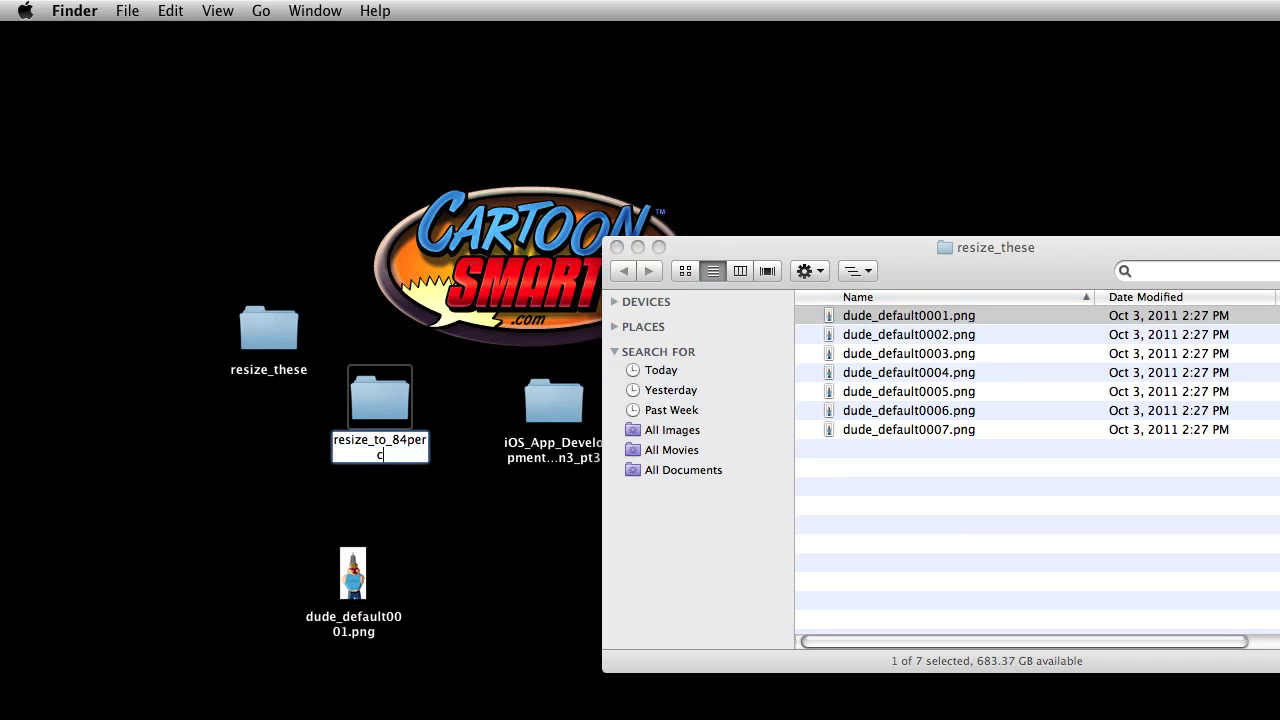
pyautogui.write('ent')
pyautogui.press('Return')
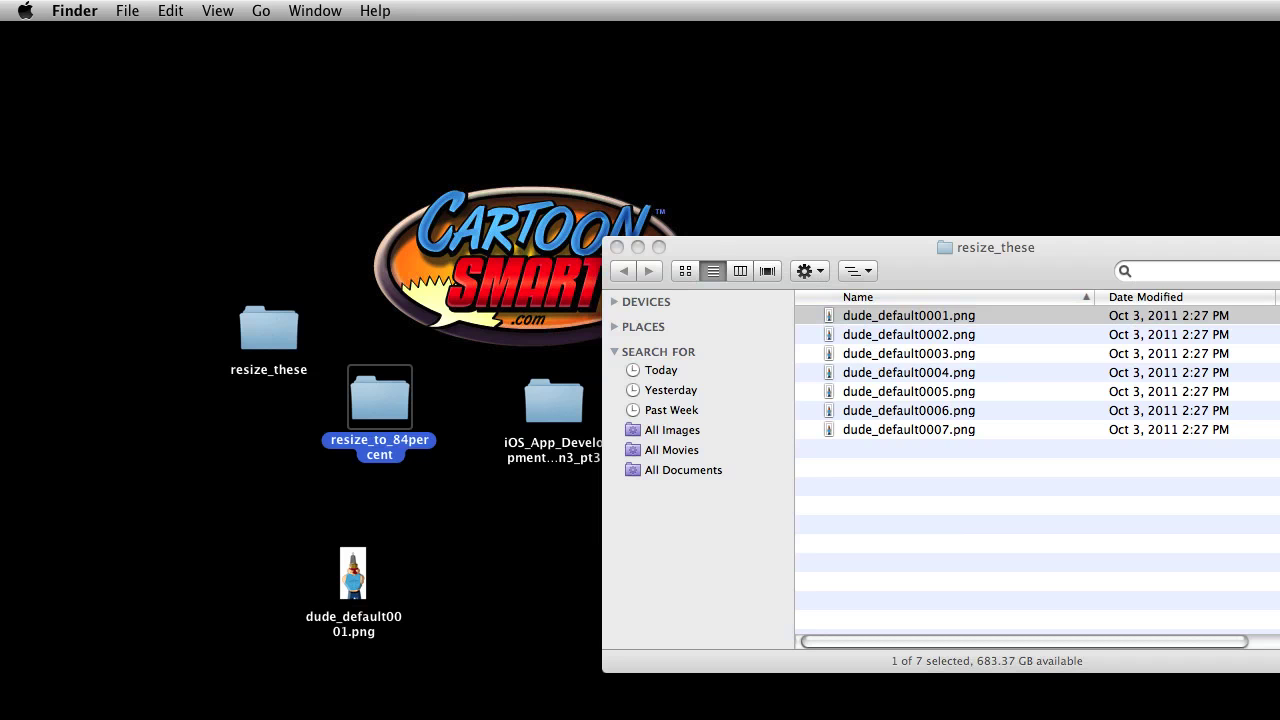
pyautogui.press('super+Tab')
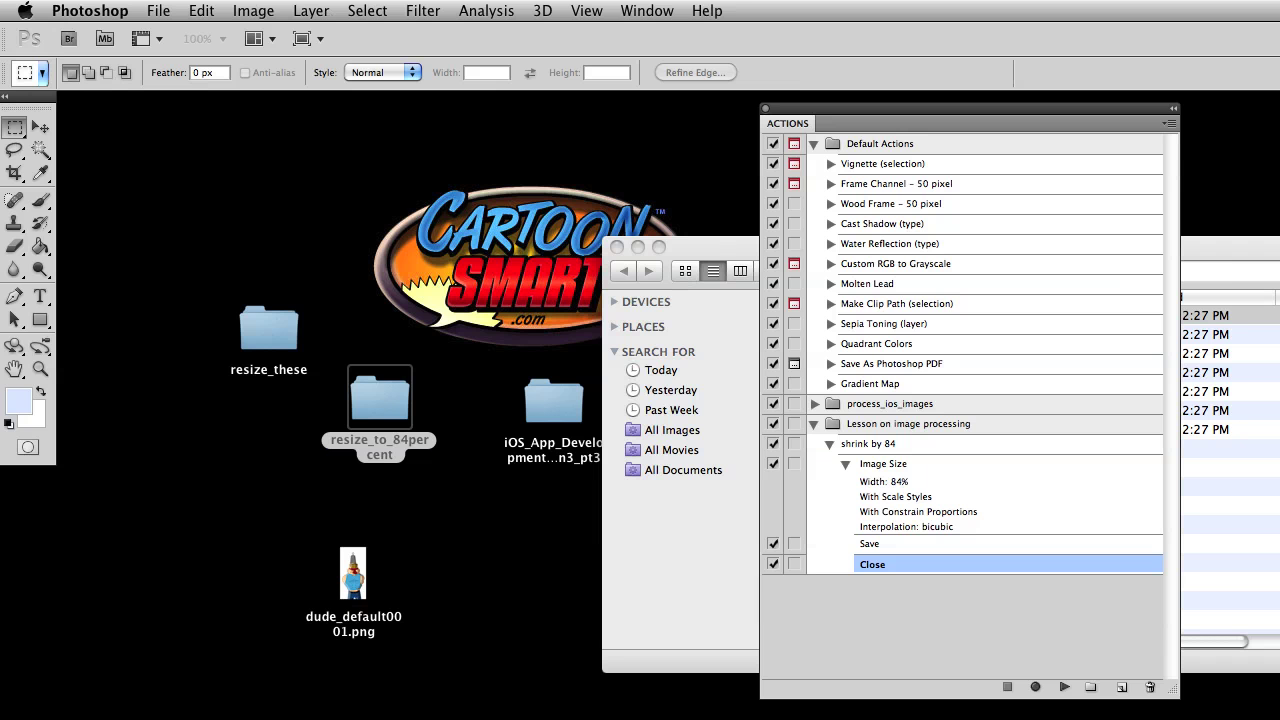
# Start a batch run set to play the shrink by 84 action.
pyautogui.click(165, 10)
pyautogui.moveTo(400, 510)
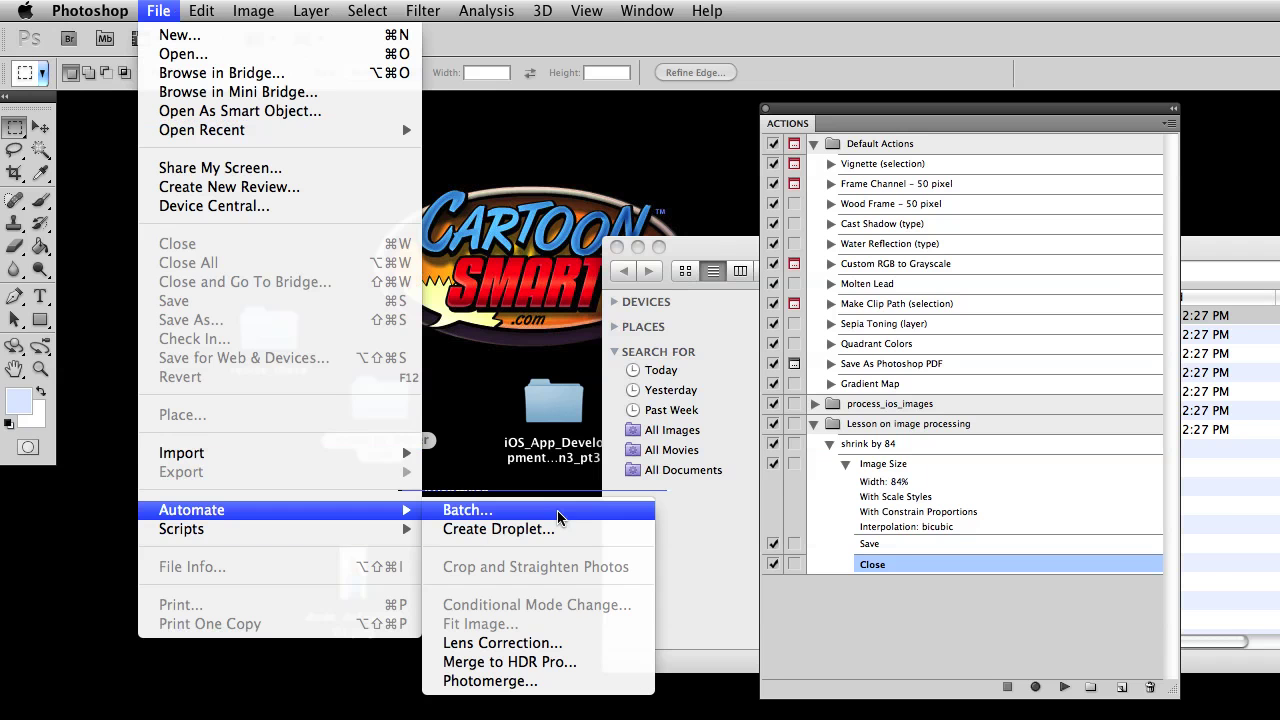
pyautogui.click(562, 511)
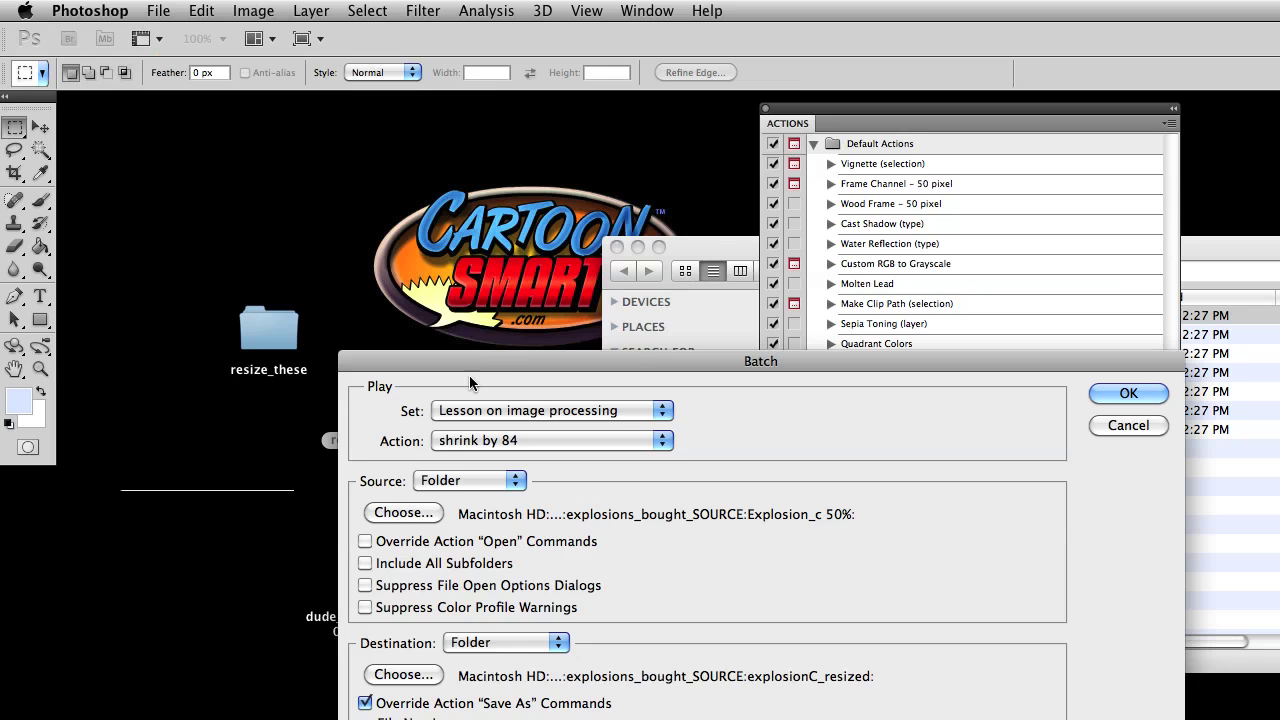
pyautogui.moveTo(504, 368); pyautogui.dragTo(333, 124)
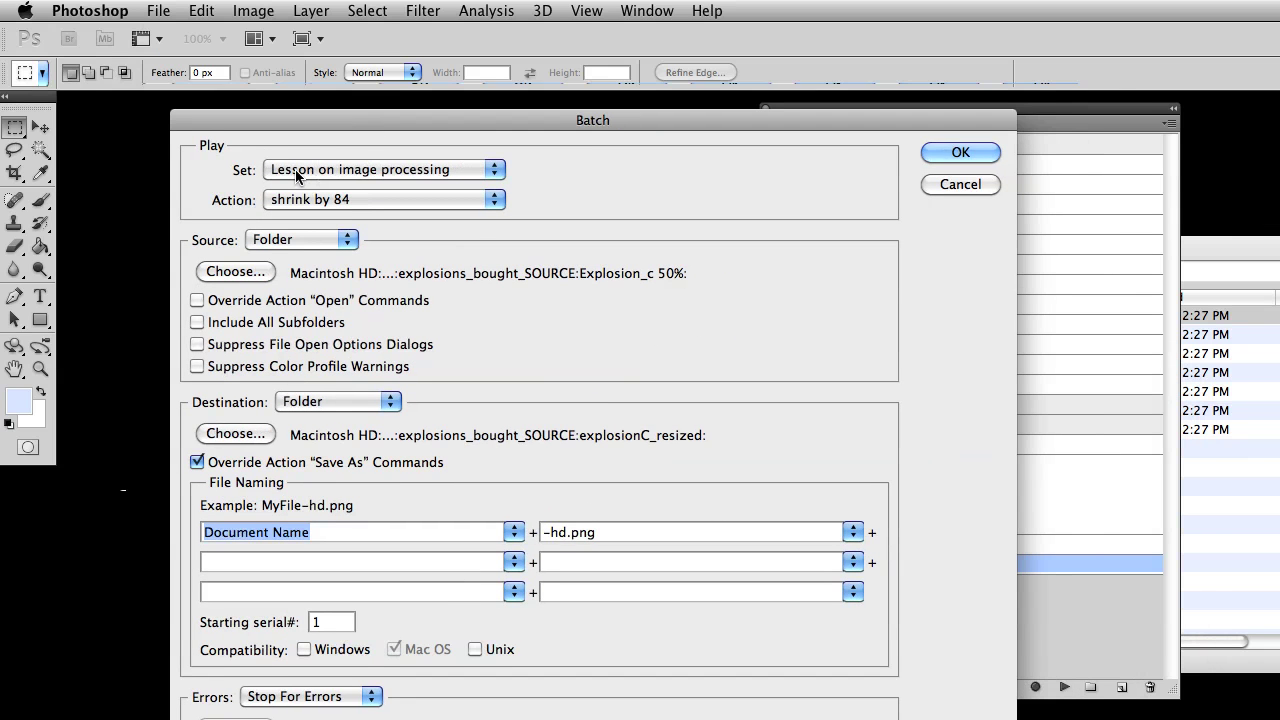
pyautogui.click(306, 203)
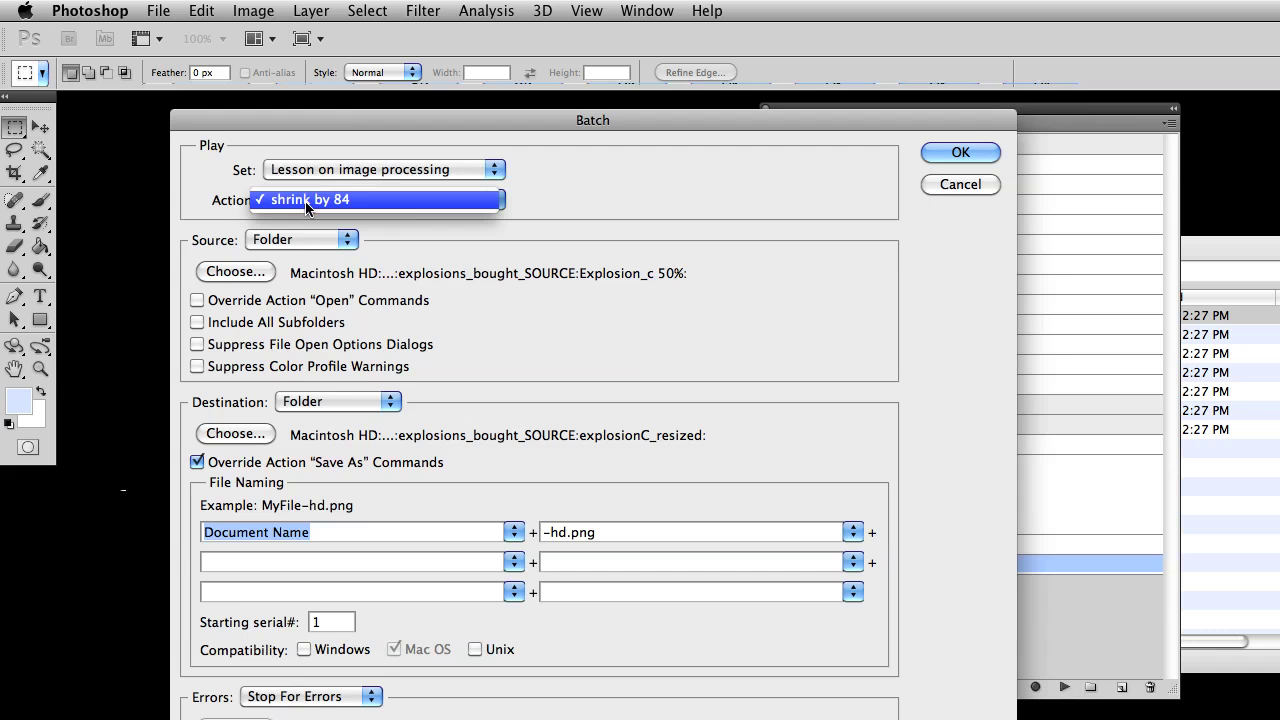
pyautogui.click(311, 200)
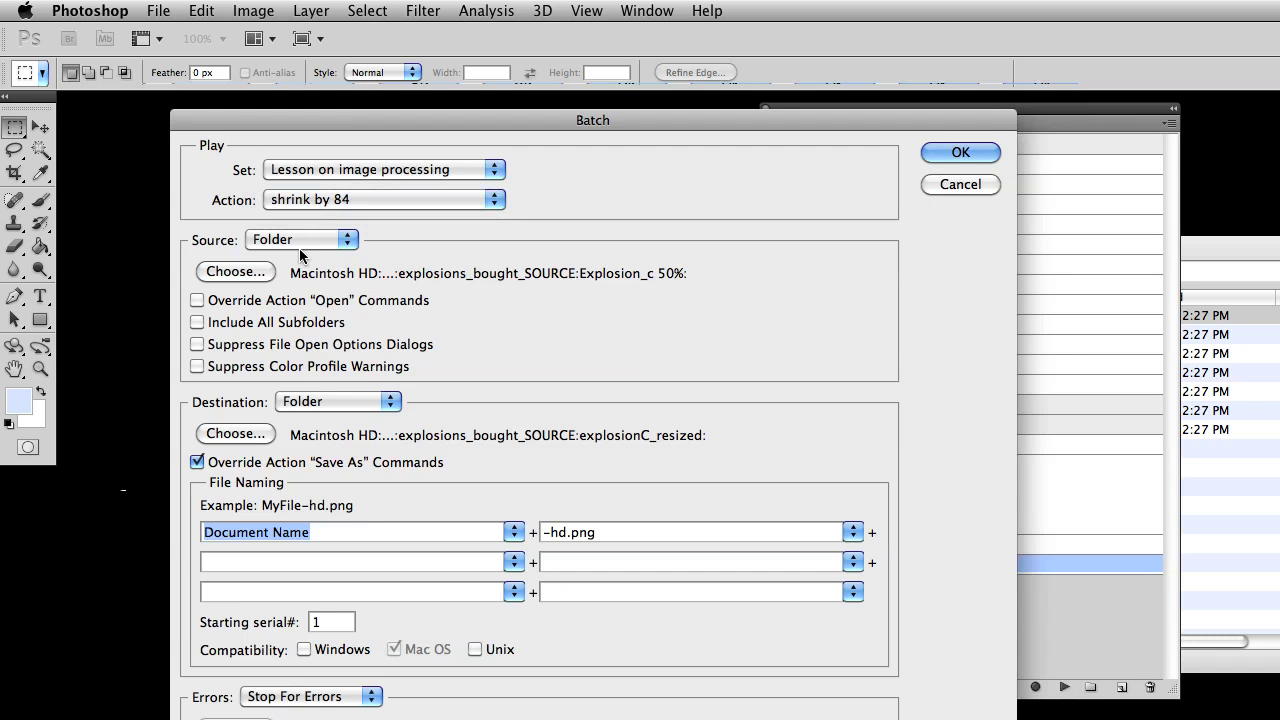
# Use Desktop/resize_to_84percent as the source folder and uncheck Override Action 'Save As' Commands.
pyautogui.click(240, 276)
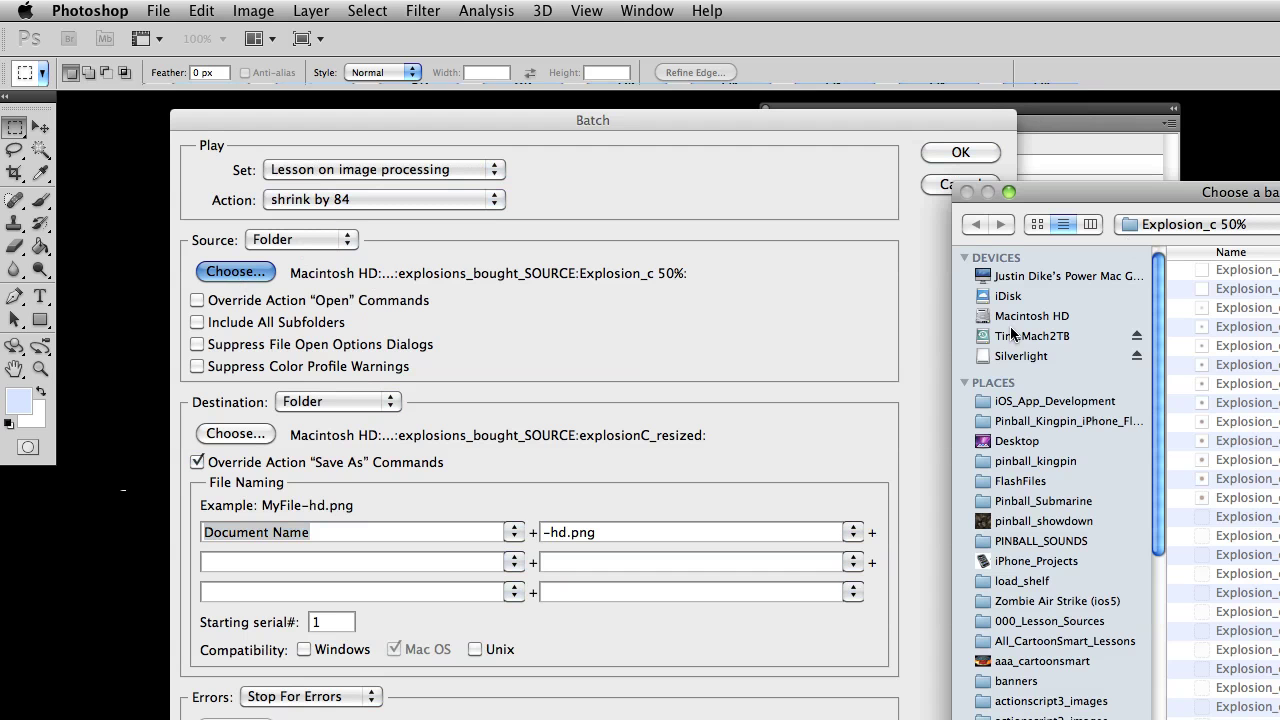
pyautogui.click(1025, 446)
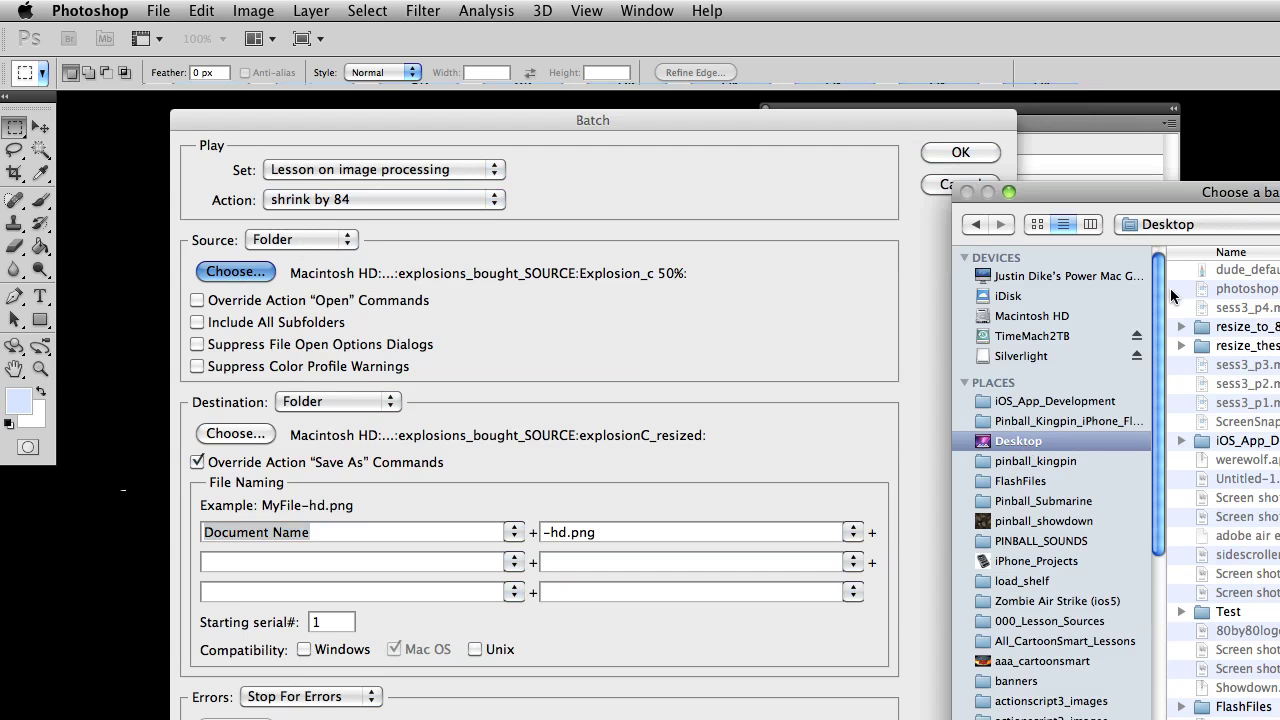
pyautogui.doubleClick(1262, 328)
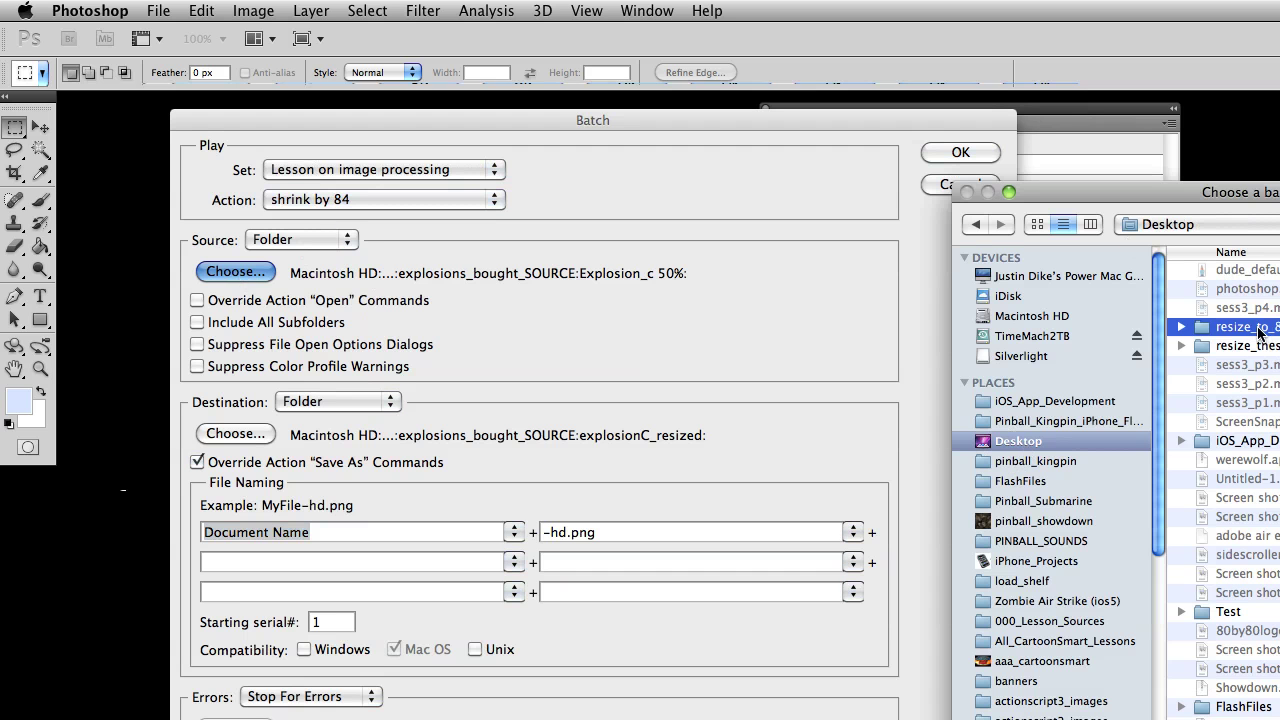
pyautogui.click(966, 257)
pyautogui.click(966, 281)
pyautogui.moveTo(1076, 196); pyautogui.dragTo(331, 149)
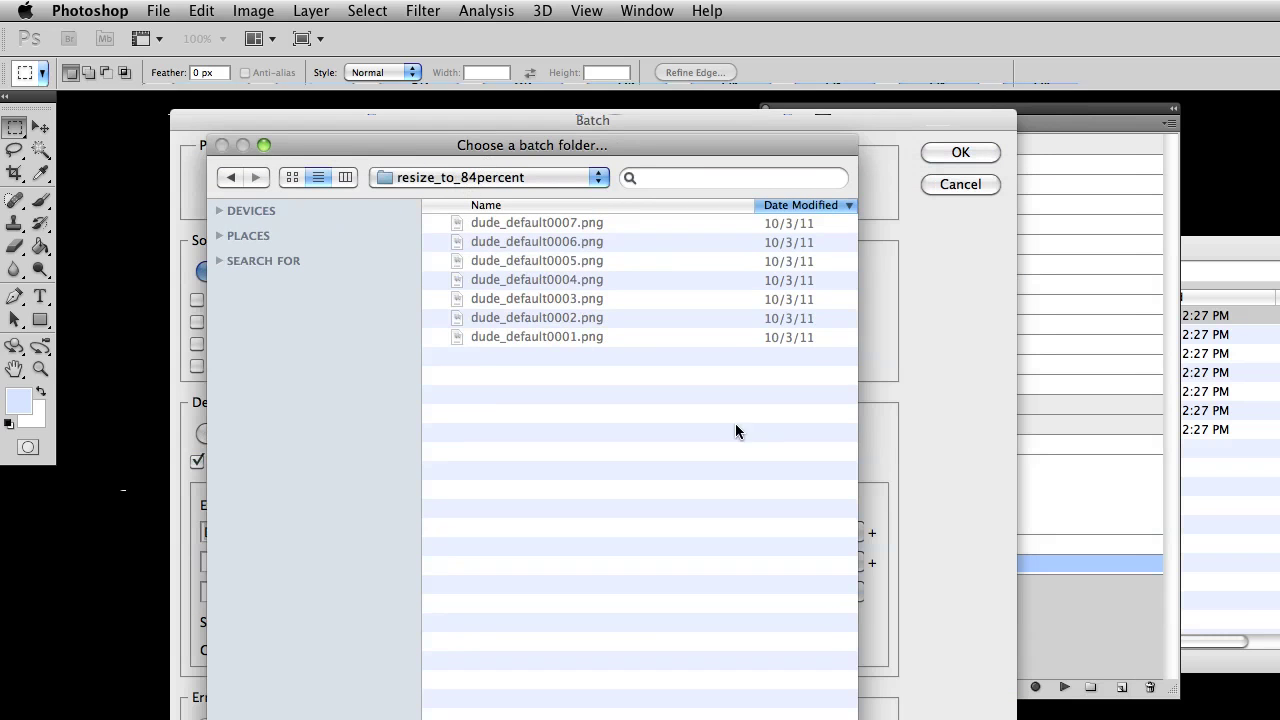
pyautogui.press('Return')
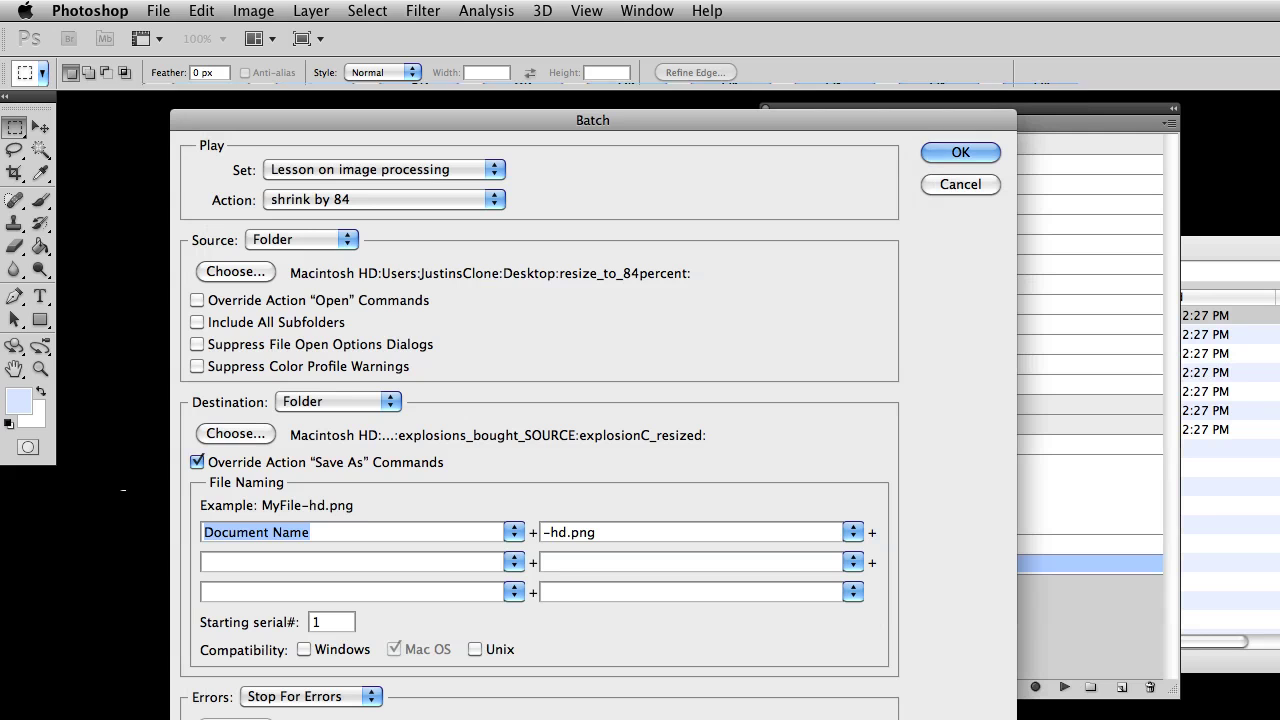
pyautogui.click(197, 463)
# Run the shrink by 84 batch on resize_to_84percent, keeping the action's own Save As step.
pyautogui.click(943, 155)
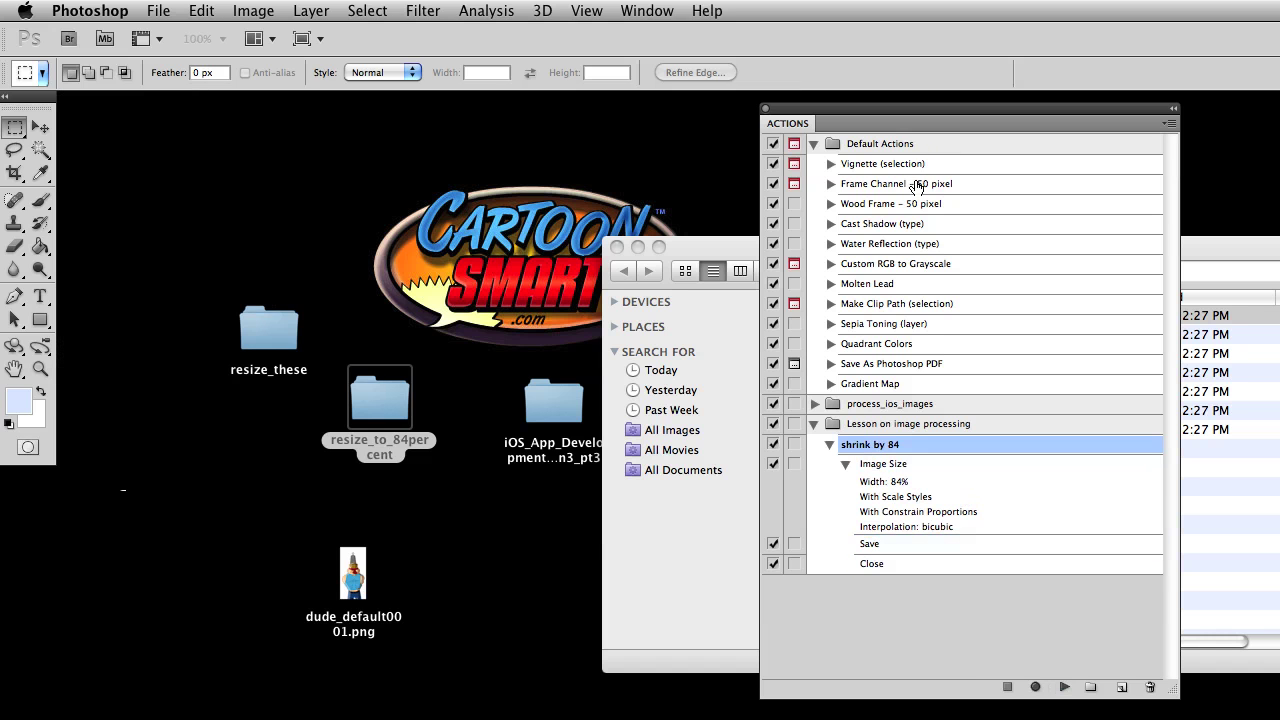
# Inspect the resized dude_default0001.png from resize_to_84percent in Preview, then close it.
pyautogui.doubleClick(380, 398)
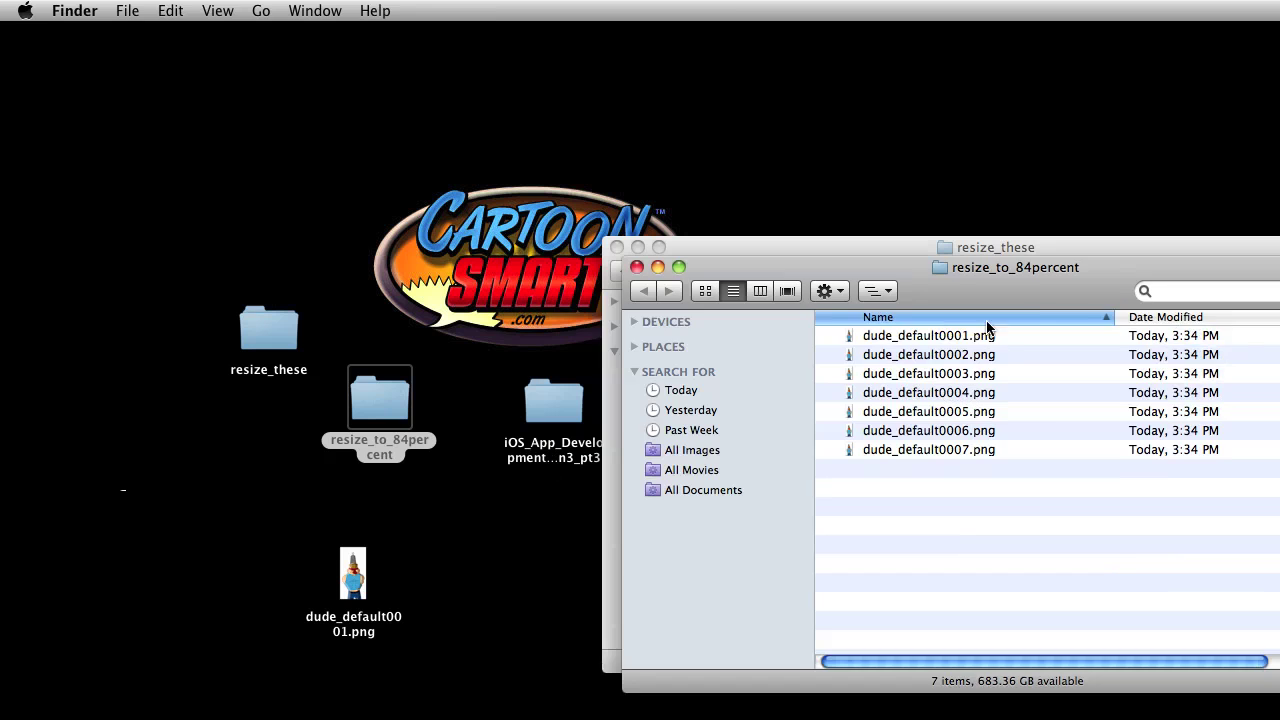
pyautogui.doubleClick(987, 332)
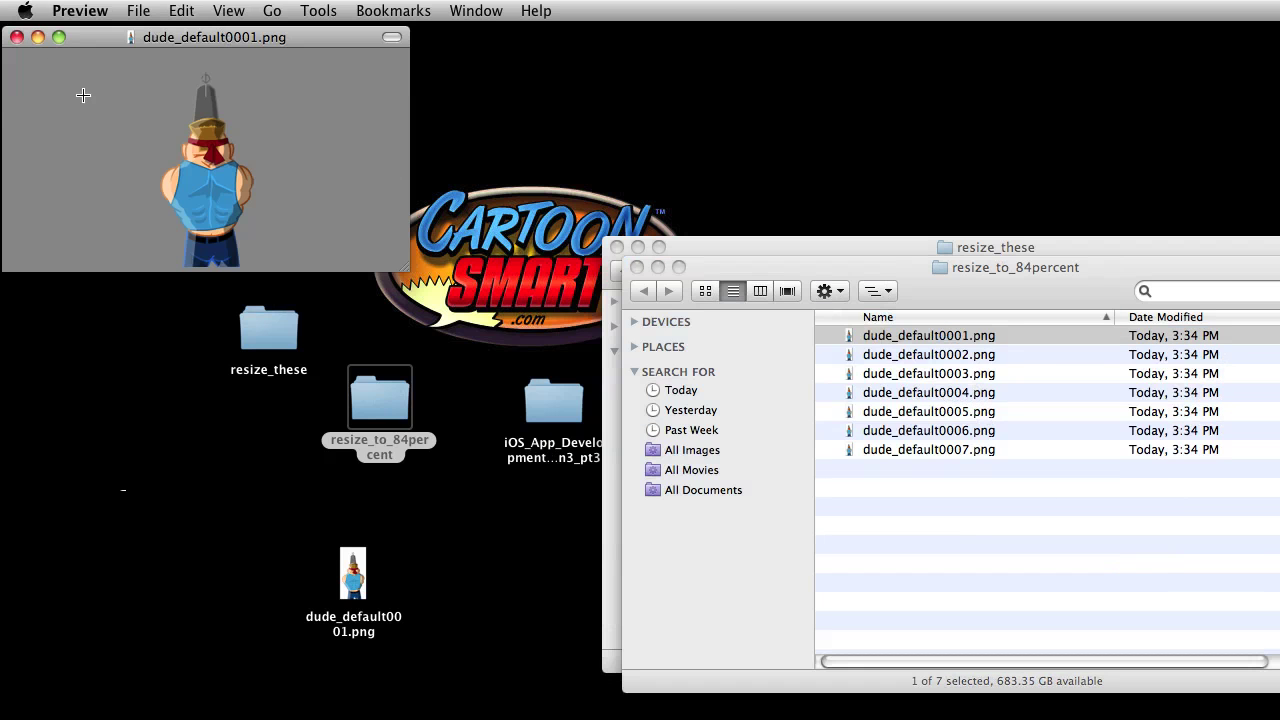
pyautogui.click(17, 37)
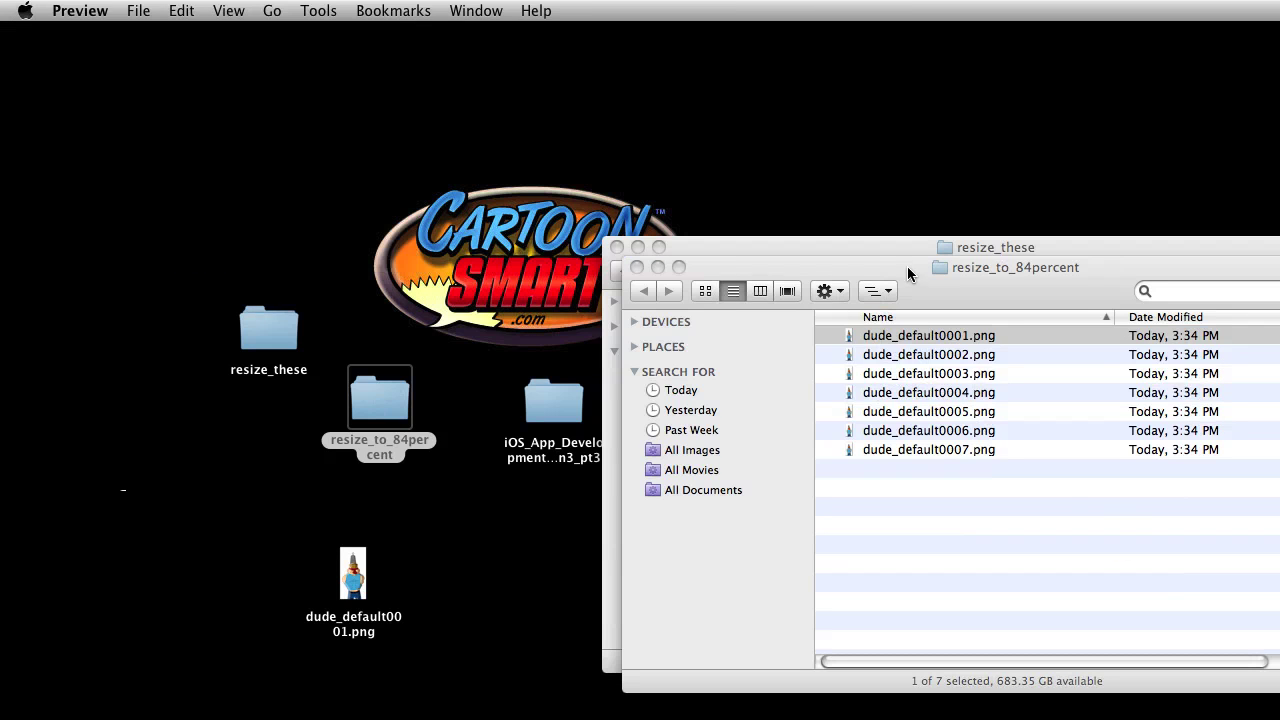
pyautogui.moveTo(905, 266); pyautogui.dragTo(1080, 274)
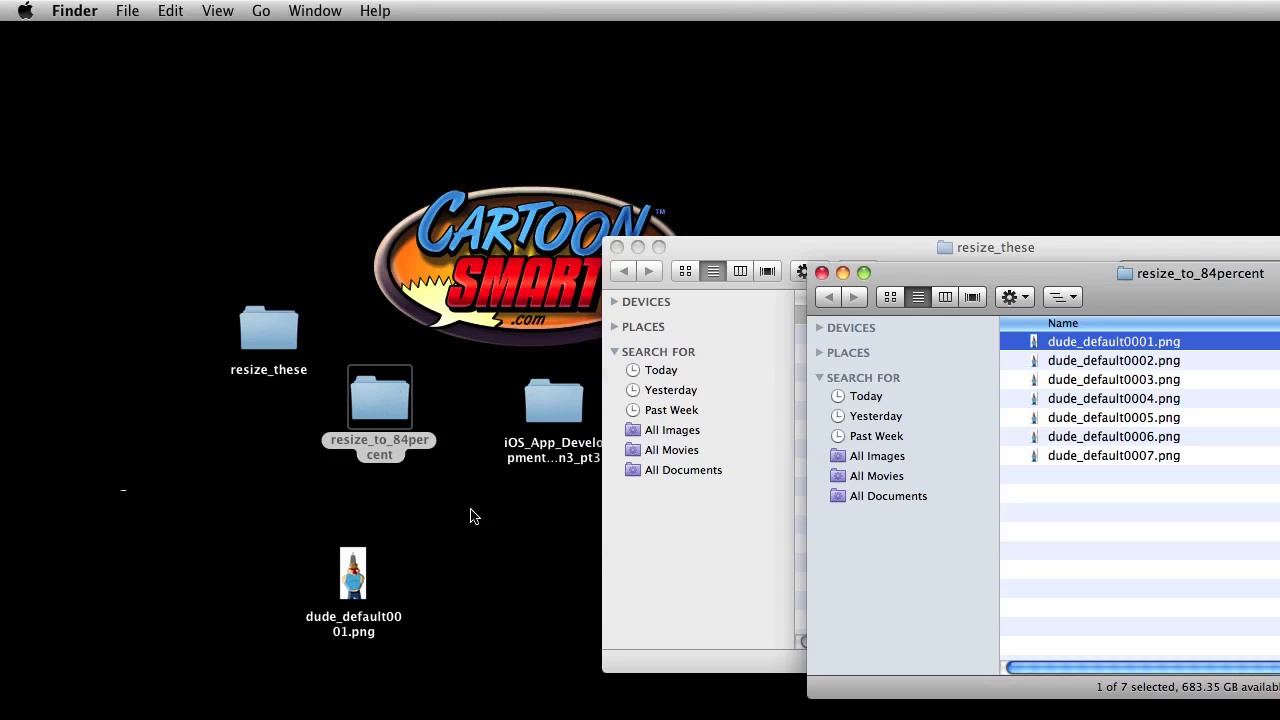
pyautogui.click(389, 421)
# Duplicate the resize_to_84percent folder and rename the copy resize_to_50.
pyautogui.press('super+d')
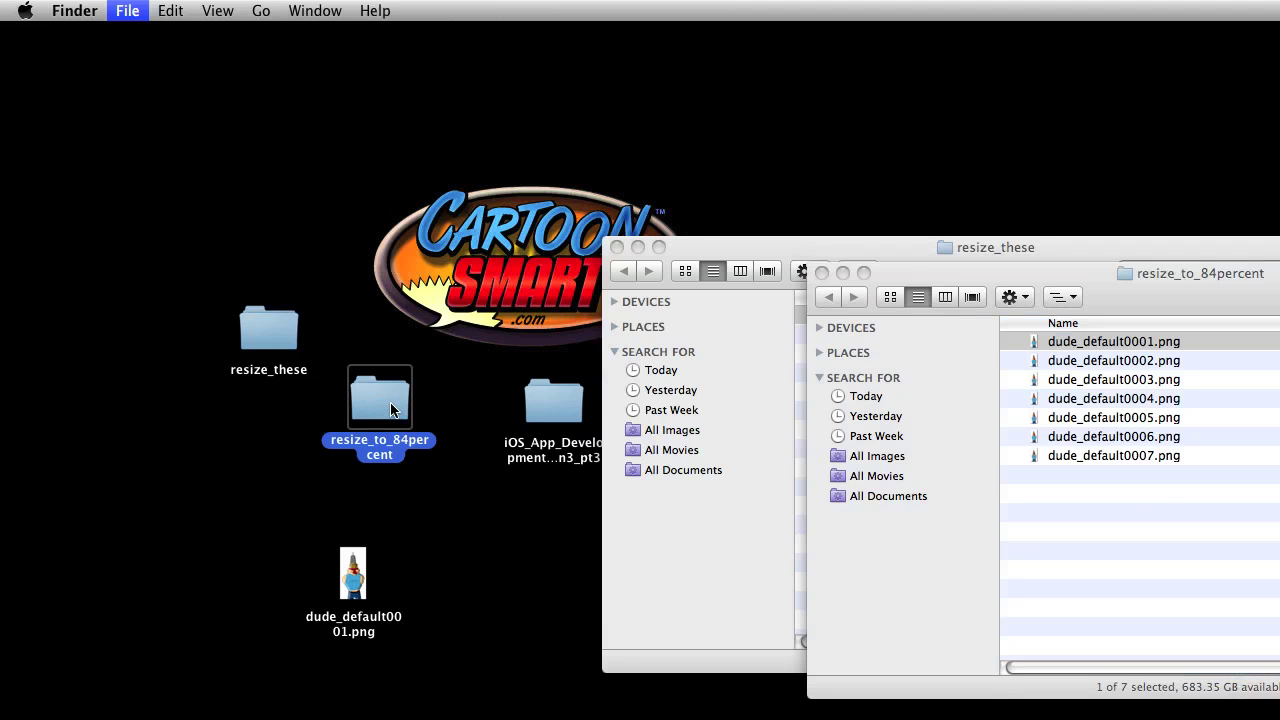
pyautogui.moveTo(390, 402); pyautogui.dragTo(458, 239)
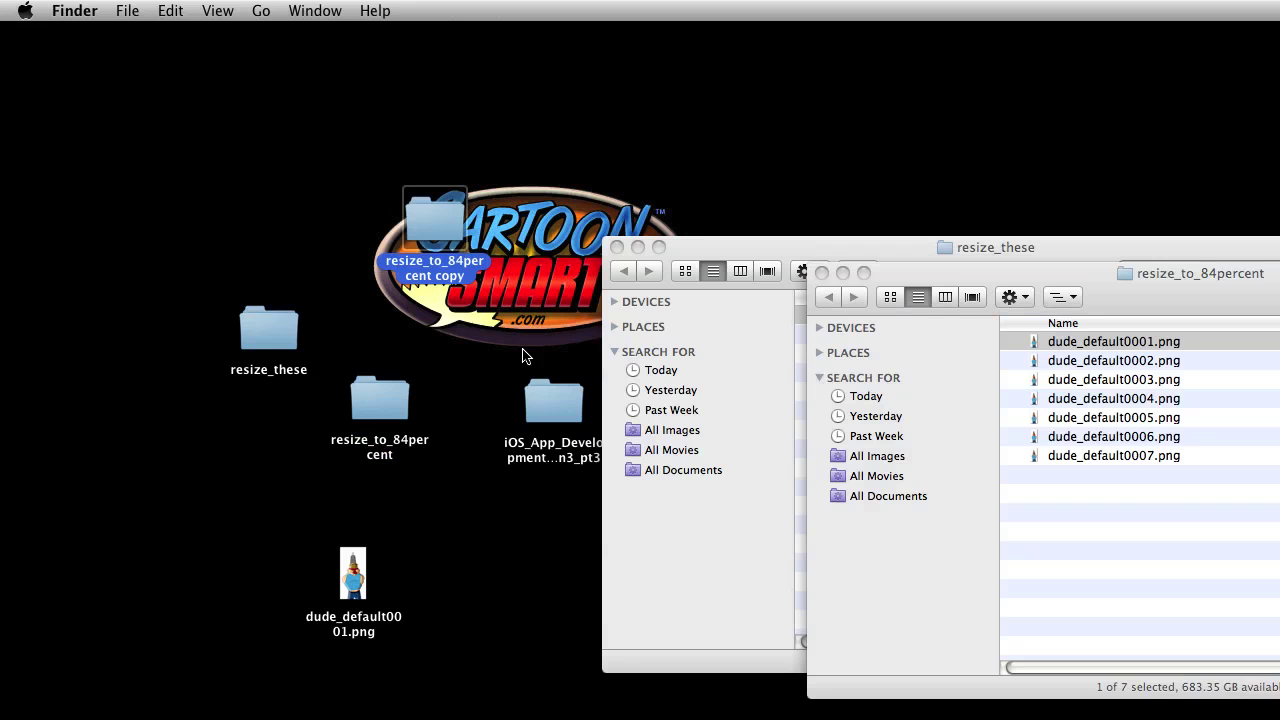
pyautogui.click(428, 274)
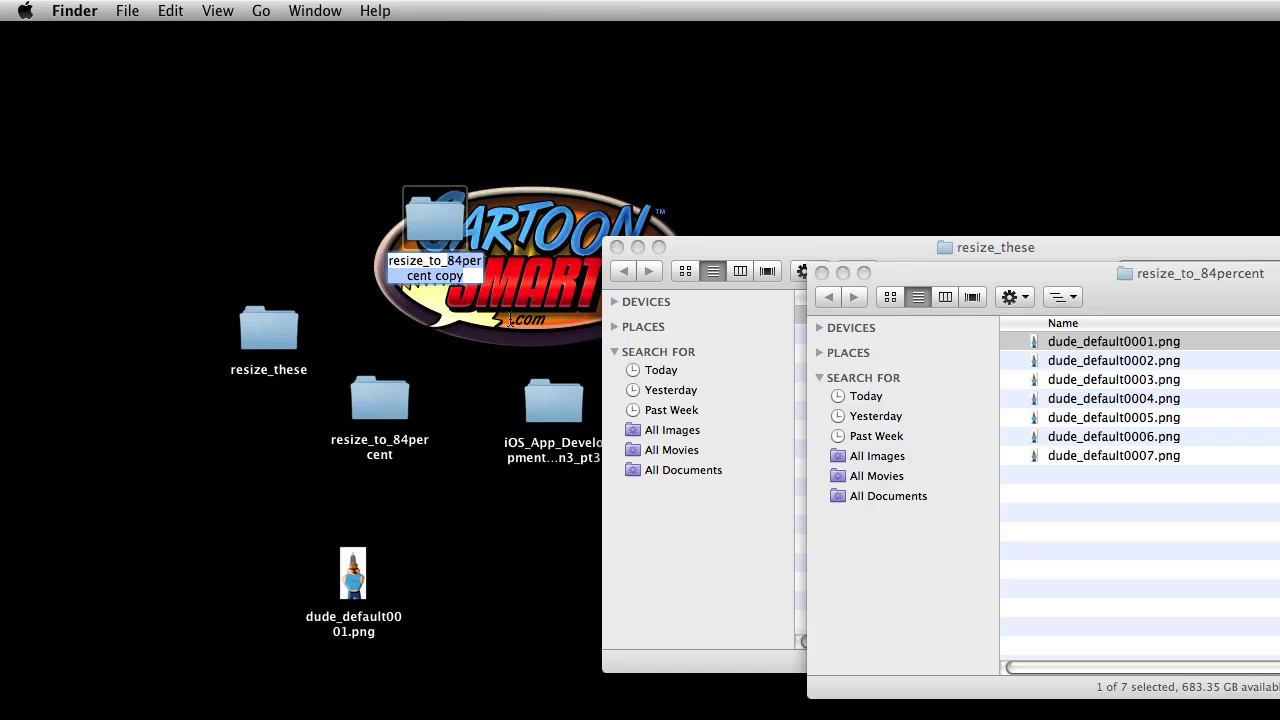
pyautogui.write('resize_to_50')
pyautogui.press('Return')
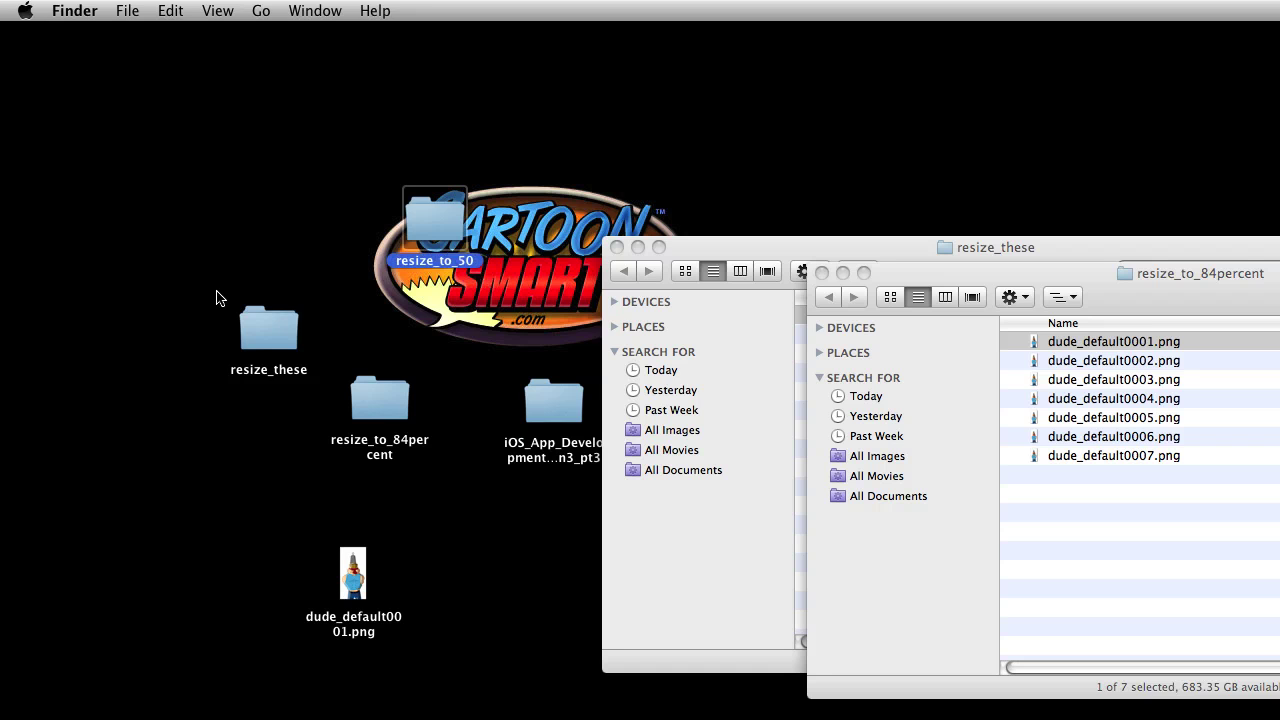
# Arrange resize_to_50 on the desktop beside resize_these and resize_to_84percent.
pyautogui.click(376, 401)
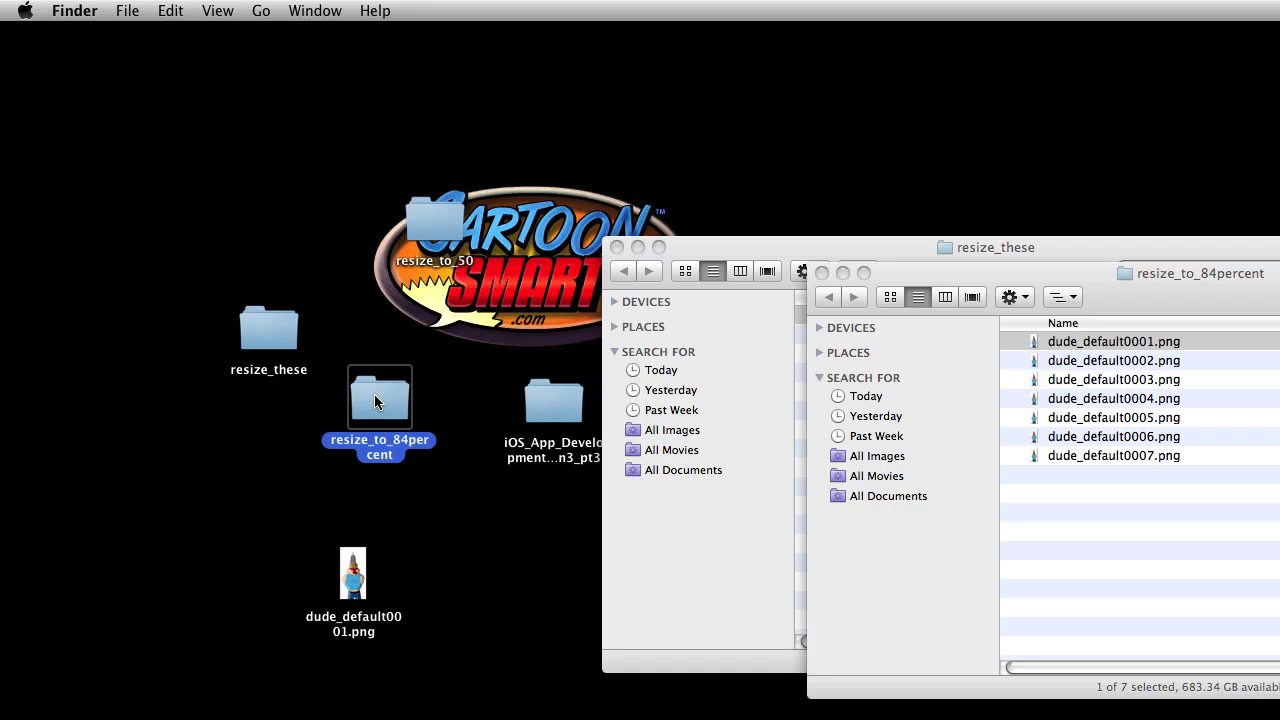
pyautogui.click(274, 342)
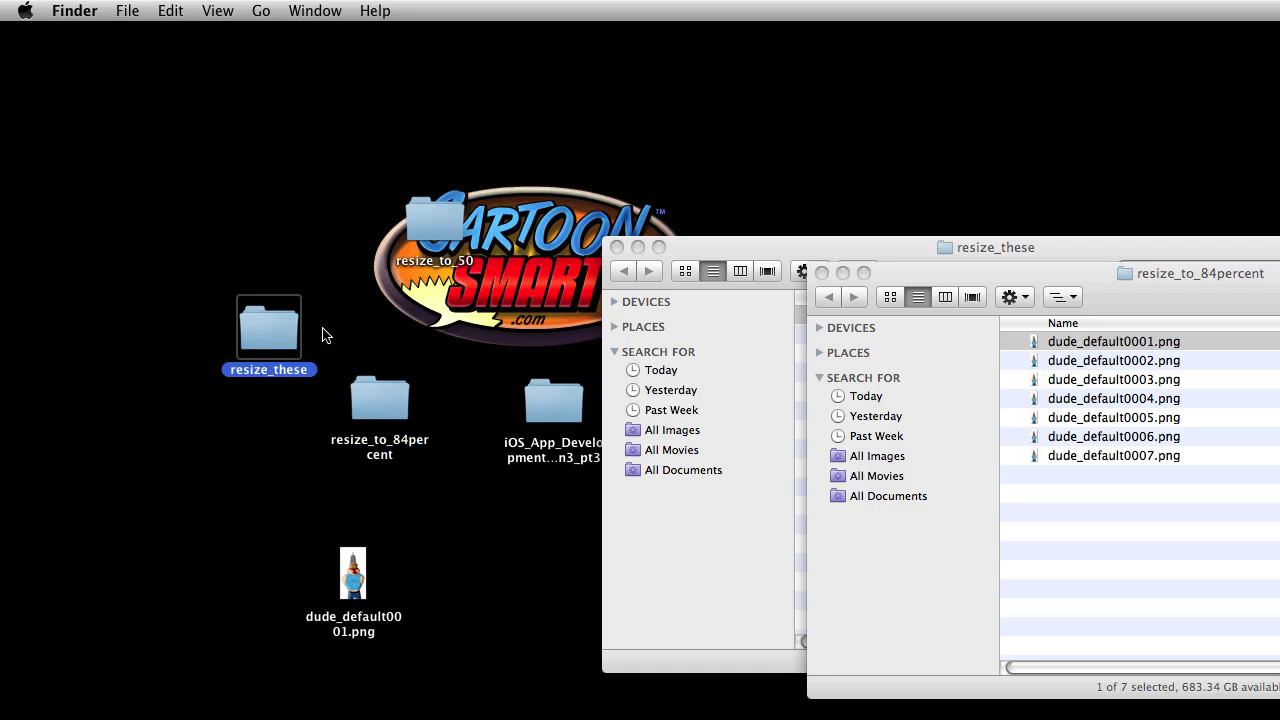
pyautogui.click(388, 405)
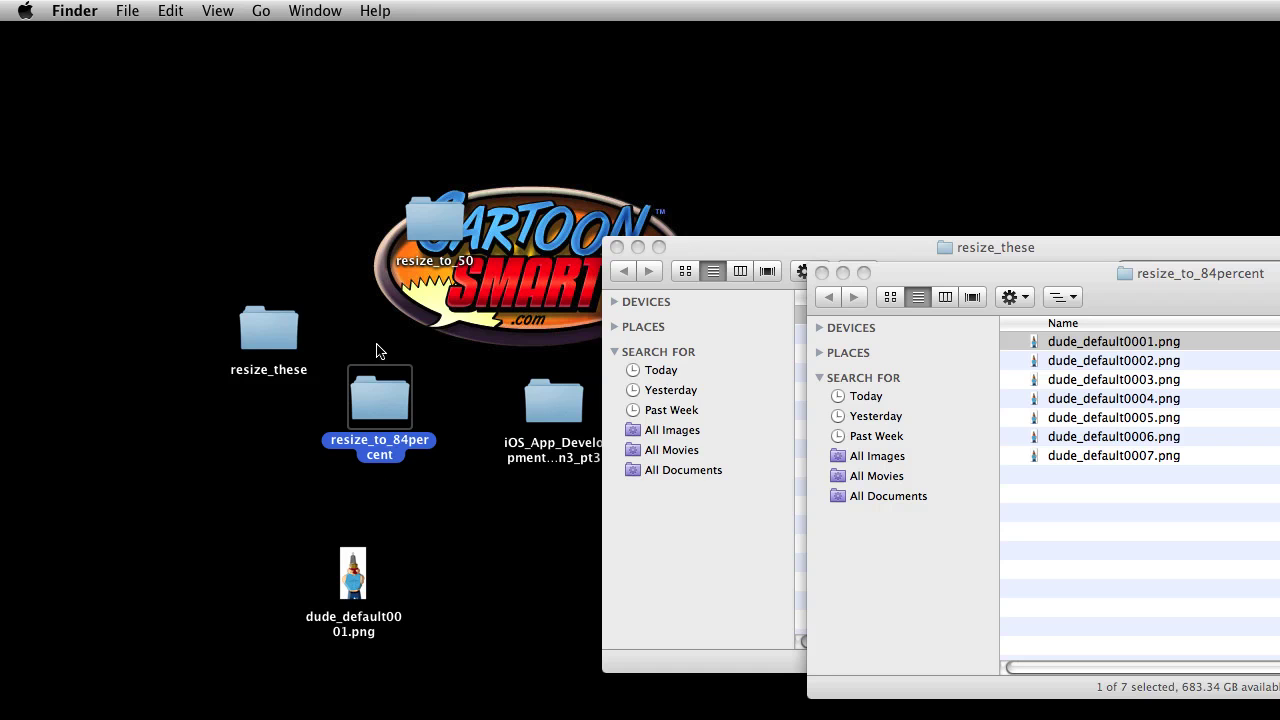
pyautogui.moveTo(392, 222); pyautogui.dragTo(468, 308)
pyautogui.moveTo(466, 245); pyautogui.dragTo(494, 444)
pyautogui.moveTo(395, 410)
pyautogui.mouseDown()
pyautogui.moveTo(350, 424)
pyautogui.moveTo(419, 417)
pyautogui.mouseUp()
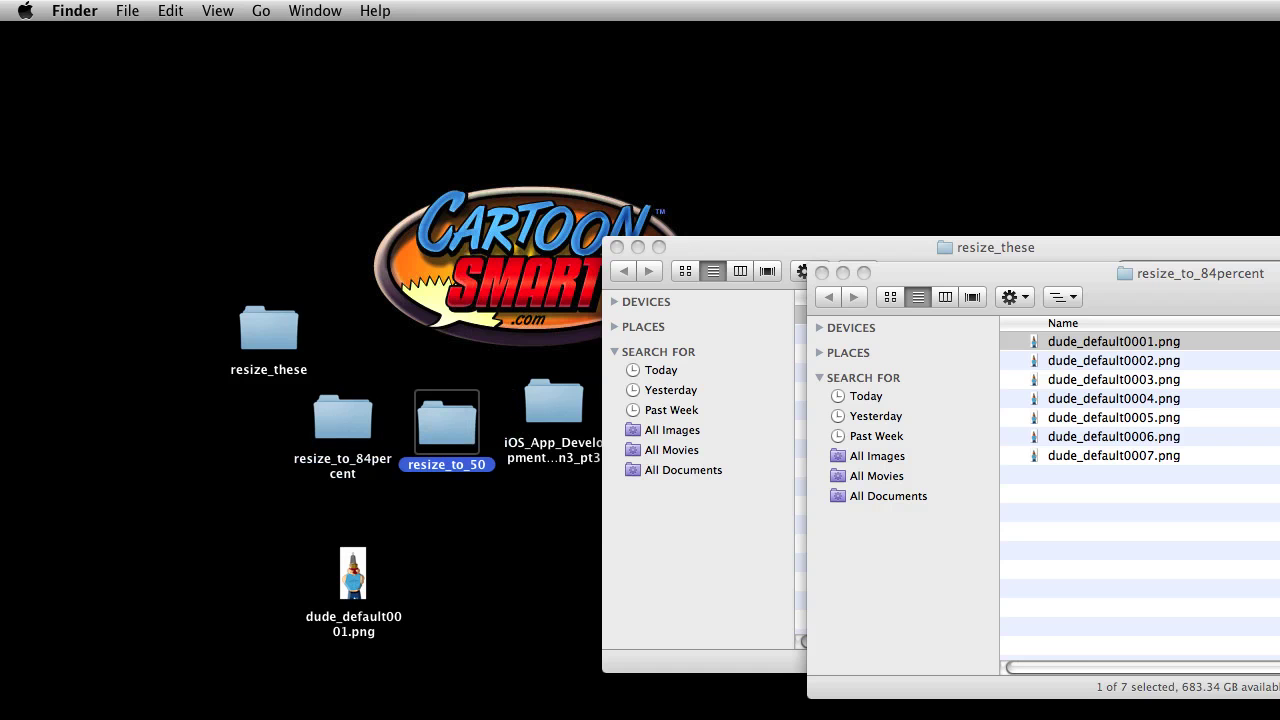
# In Photoshop, select the Lesson on image processing set and open dude_default0001.png.
pyautogui.press('super+Tab')
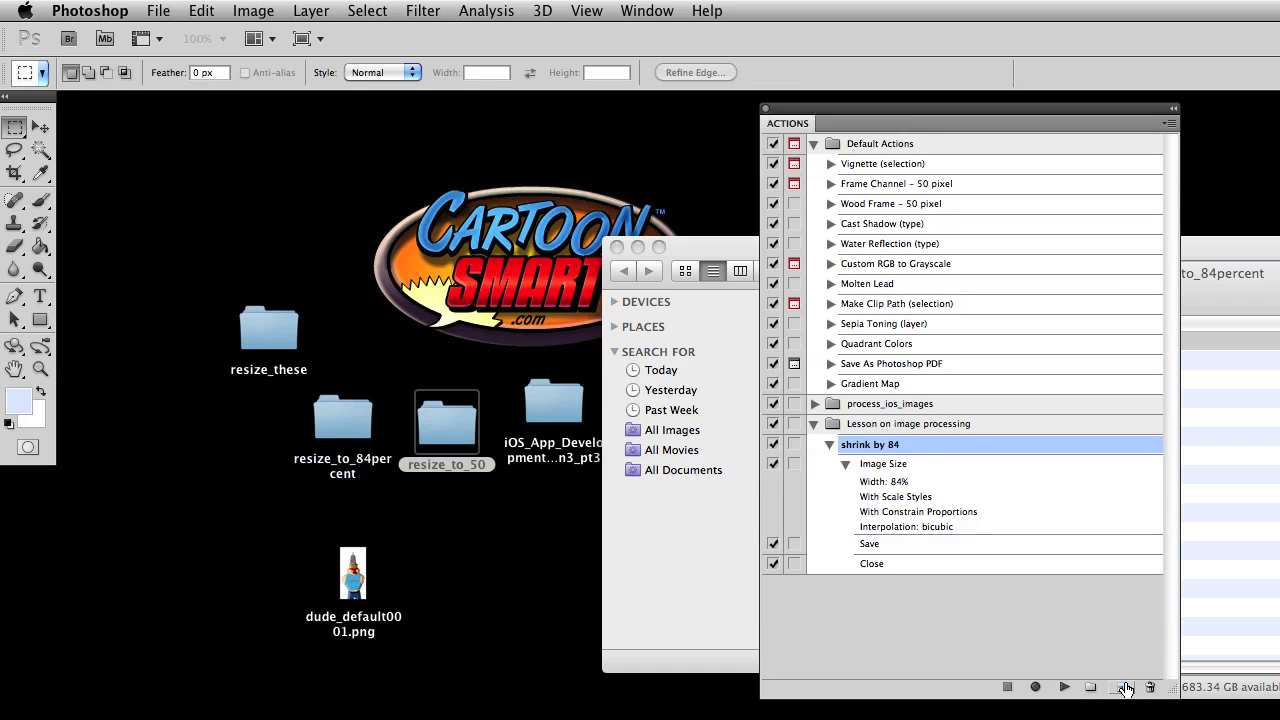
pyautogui.click(903, 426)
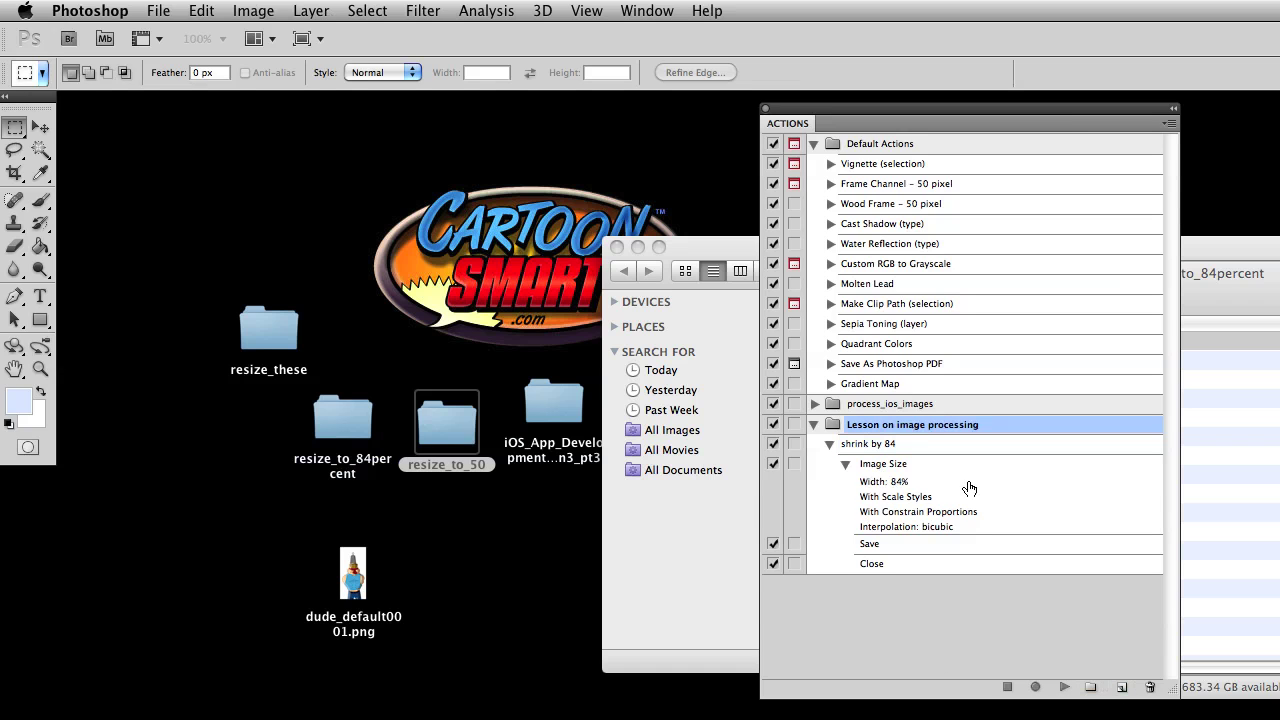
pyautogui.click(1121, 687)
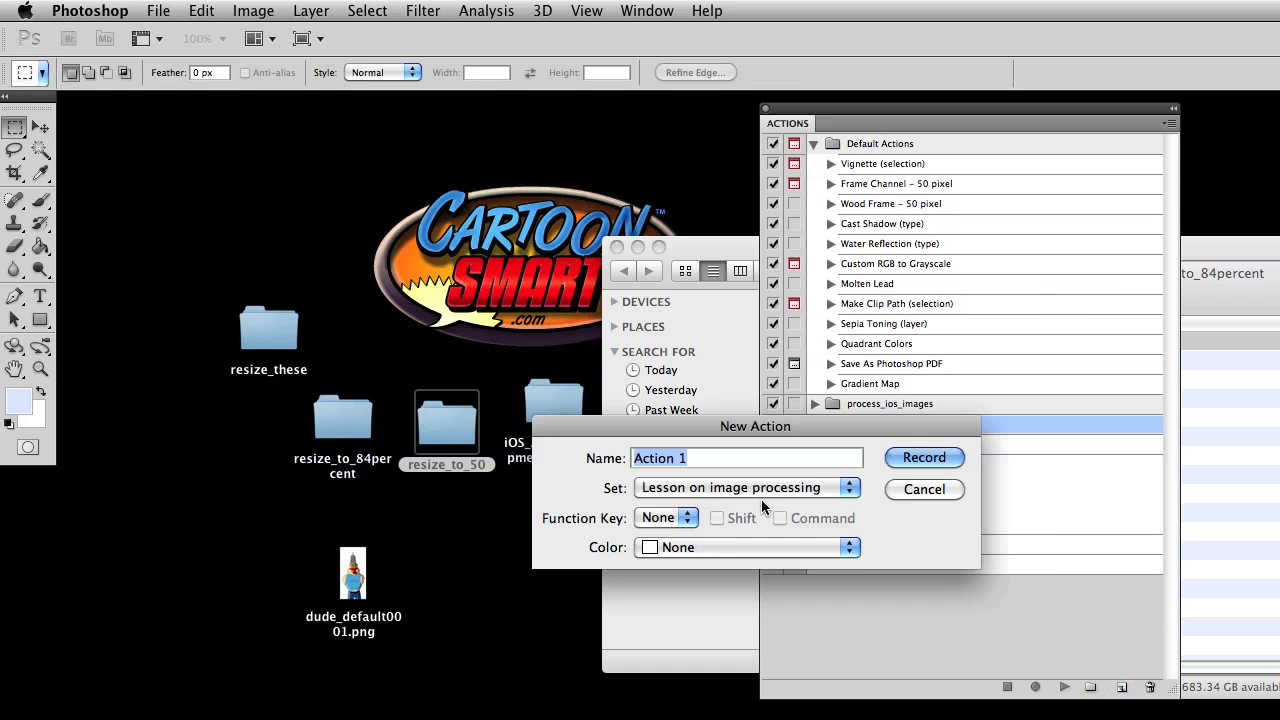
pyautogui.click(924, 489)
pyautogui.click(351, 572)
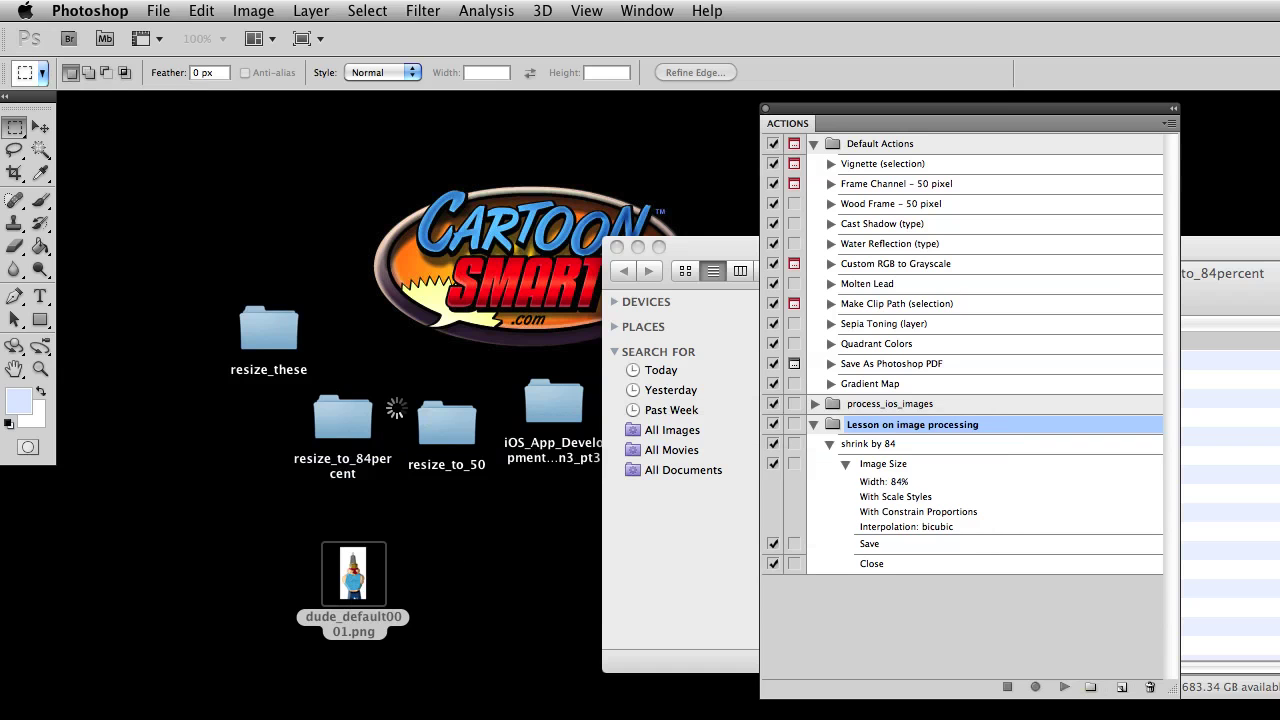
# Create a new action named 'shrink to 50%' and begin recording it.
pyautogui.click(1121, 687)
pyautogui.write('sh')
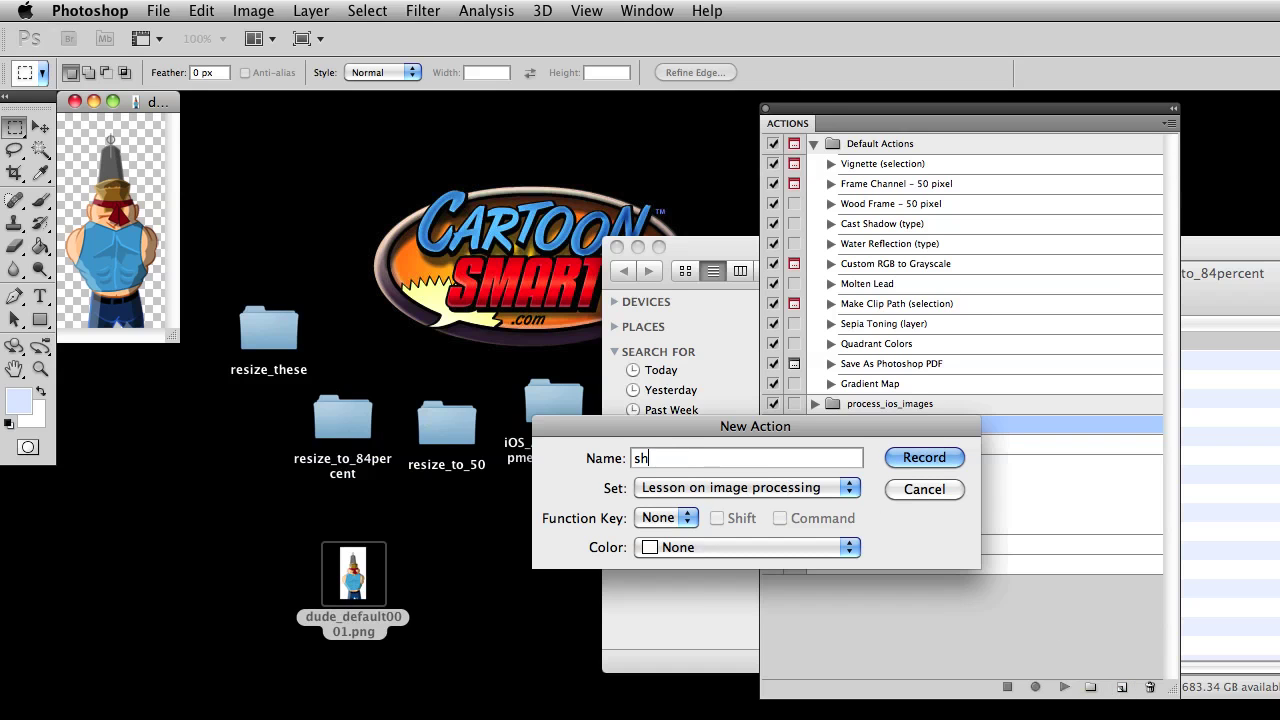
pyautogui.write('rink to 50%')
pyautogui.click(921, 457)
# Resize the sprite to 50 percent width with Image Size.
pyautogui.click(273, 8)
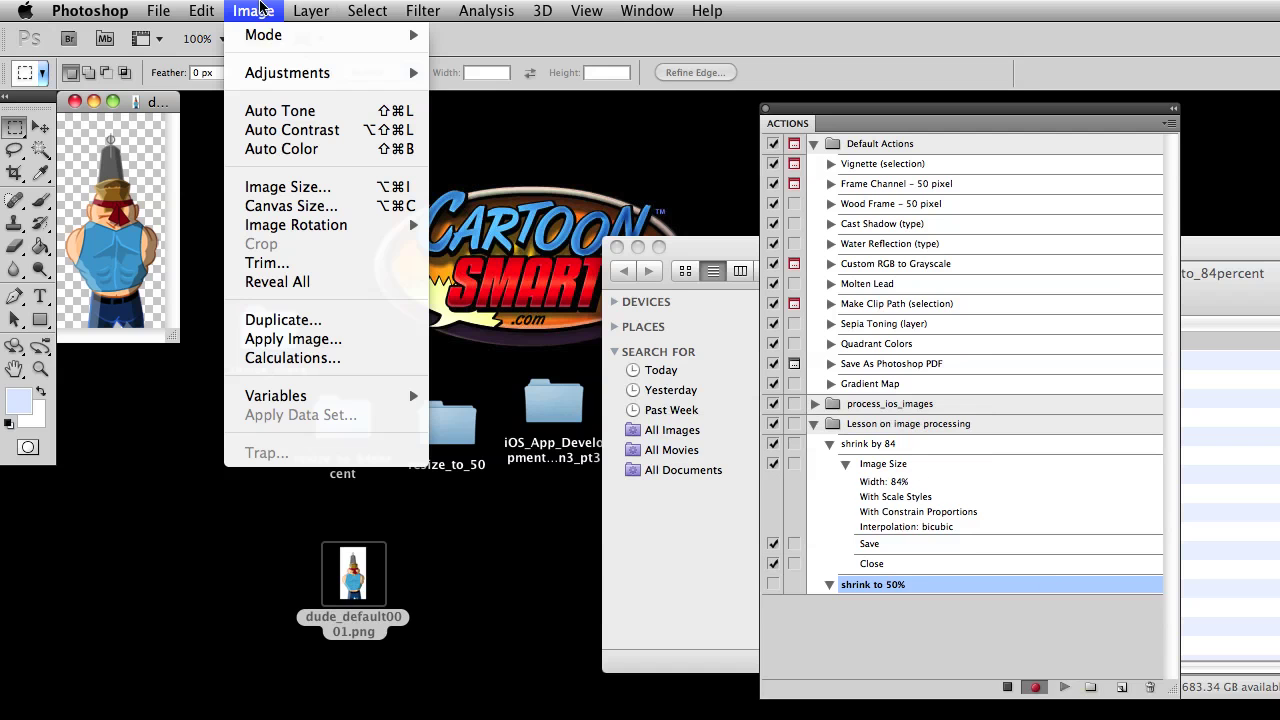
pyautogui.moveTo(281, 85)
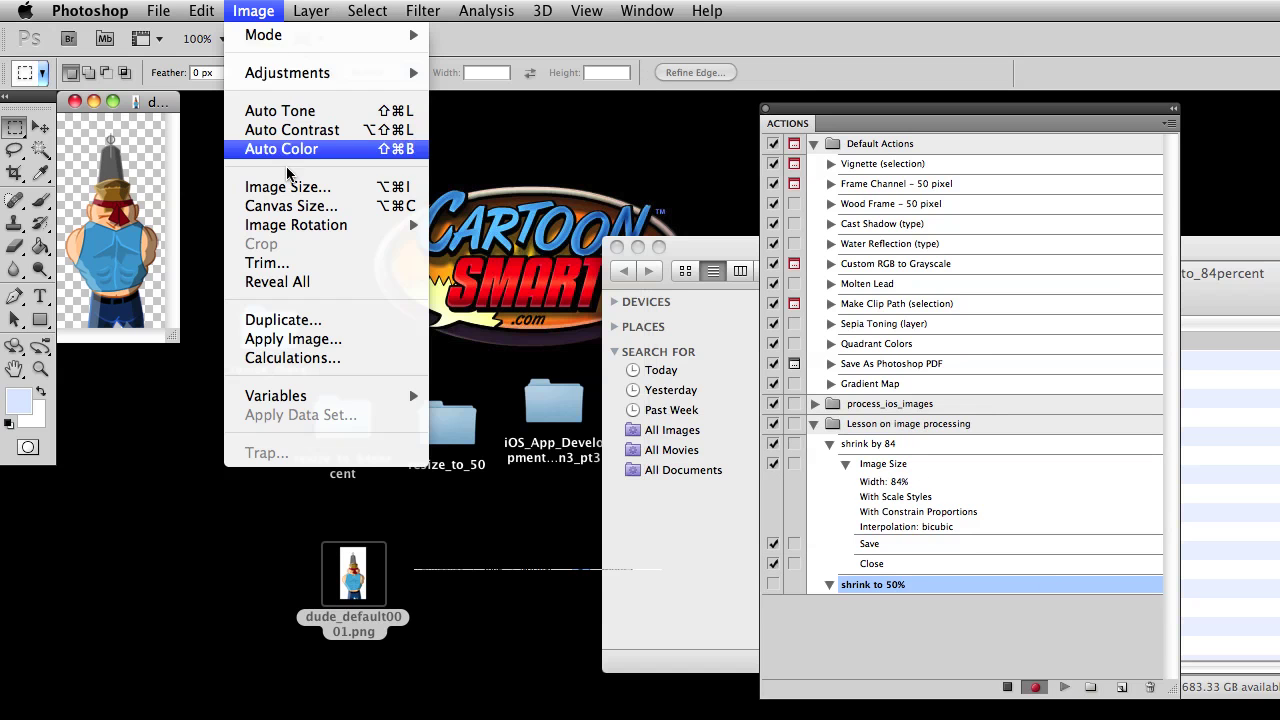
pyautogui.click(291, 190)
pyautogui.click(597, 190)
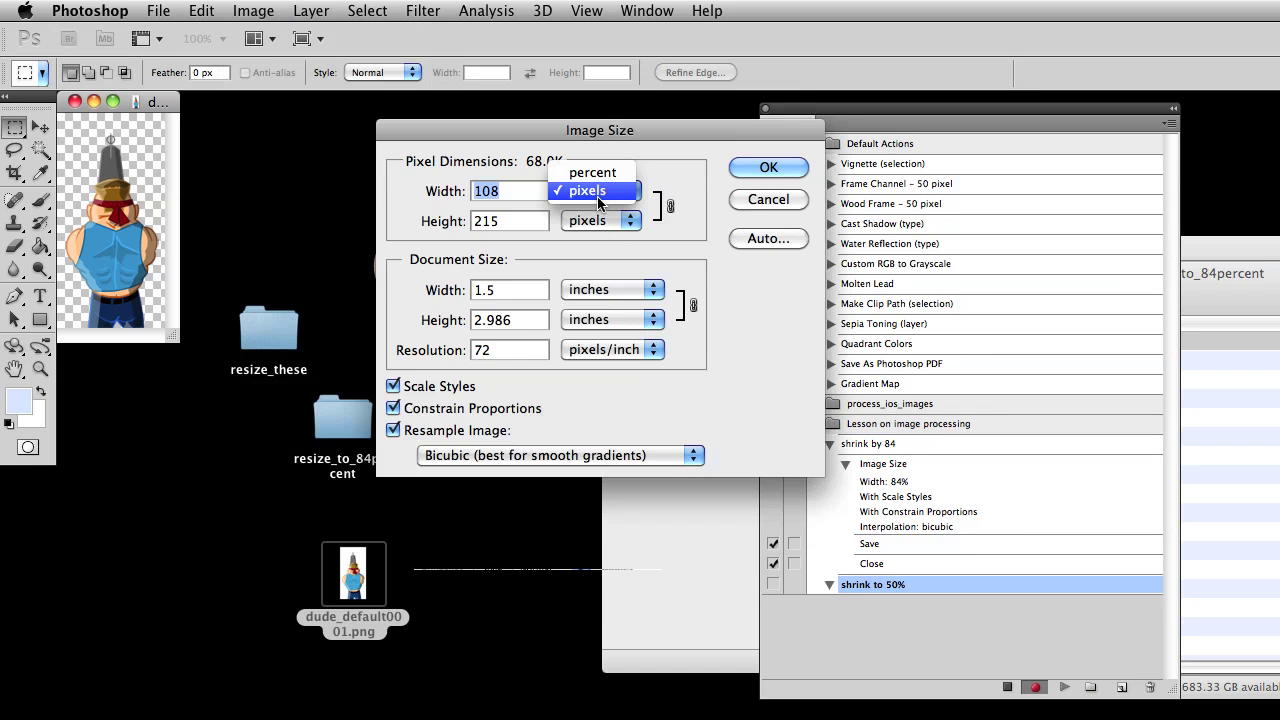
pyautogui.click(588, 172)
pyautogui.write('50')
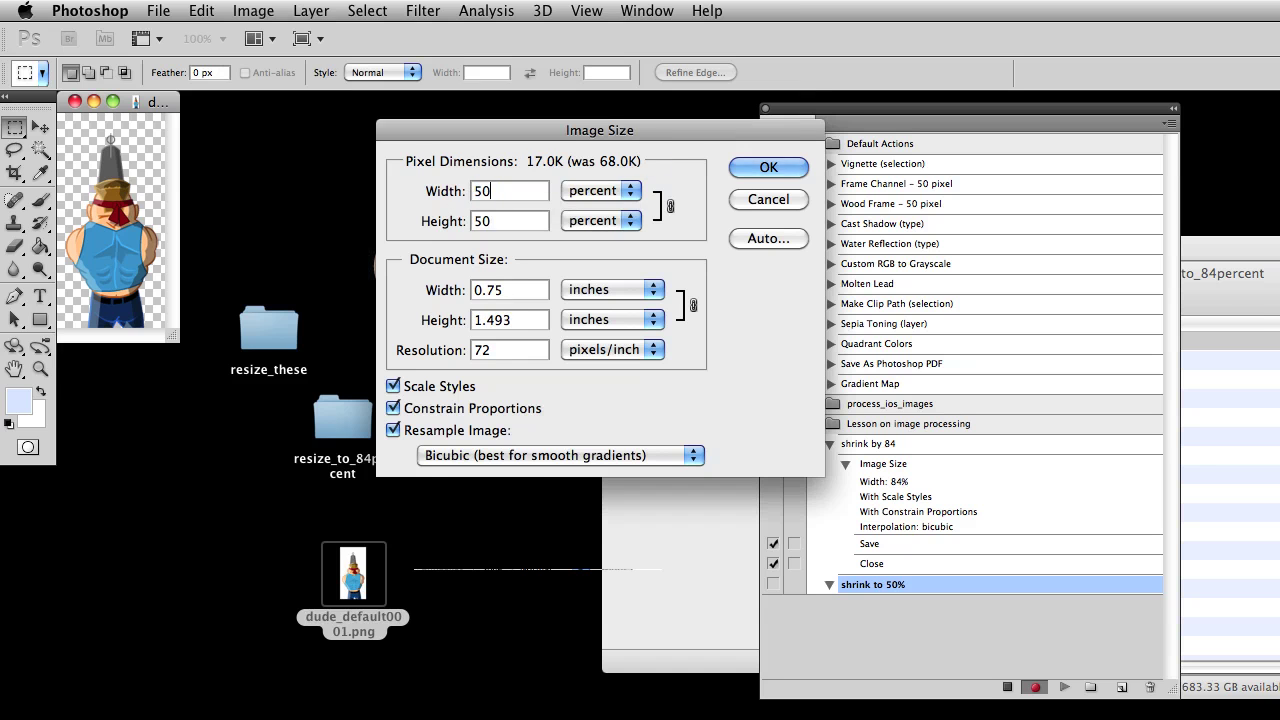
pyautogui.press('Return')
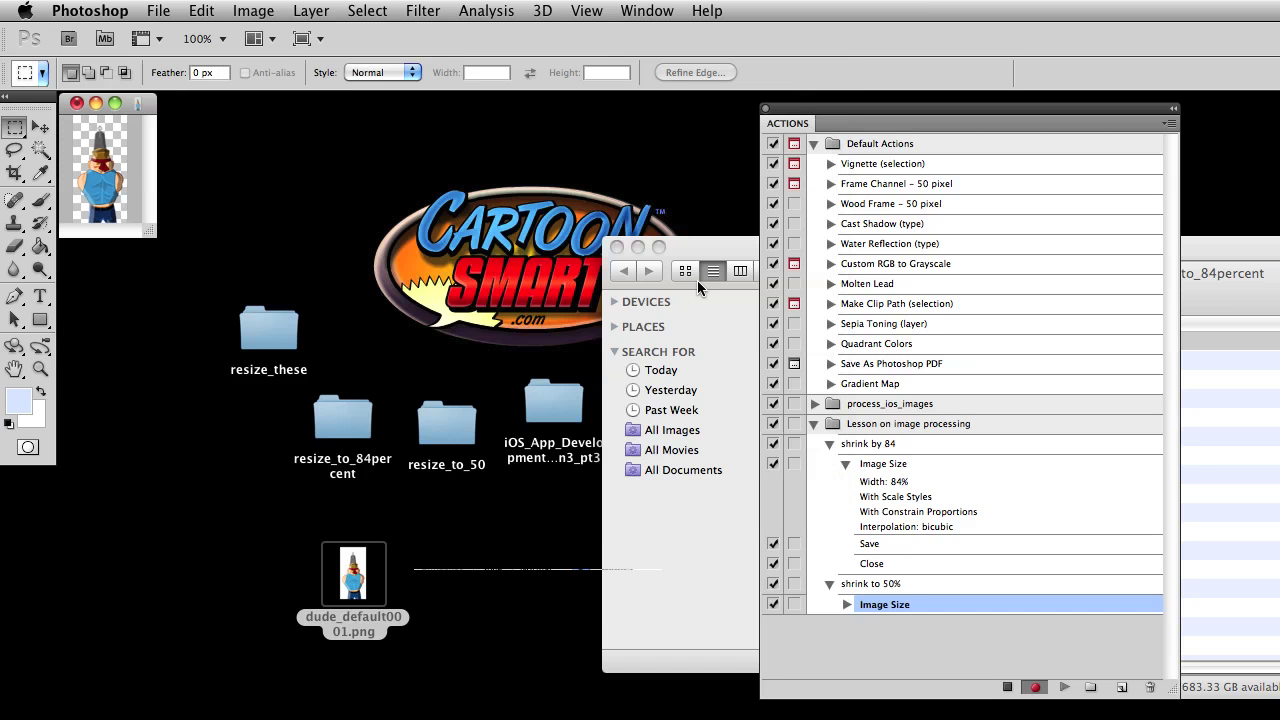
# Save and close the halved sprite, then stop recording the action.
pyautogui.click(158, 10)
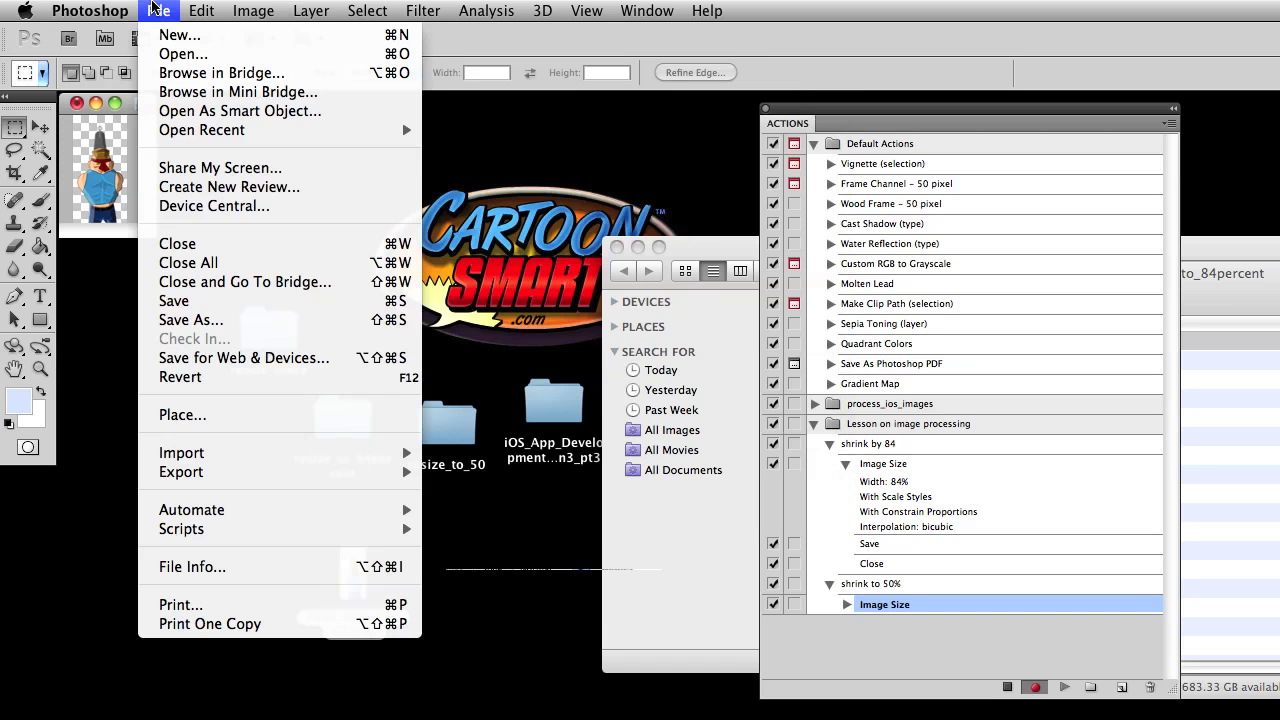
pyautogui.click(209, 296)
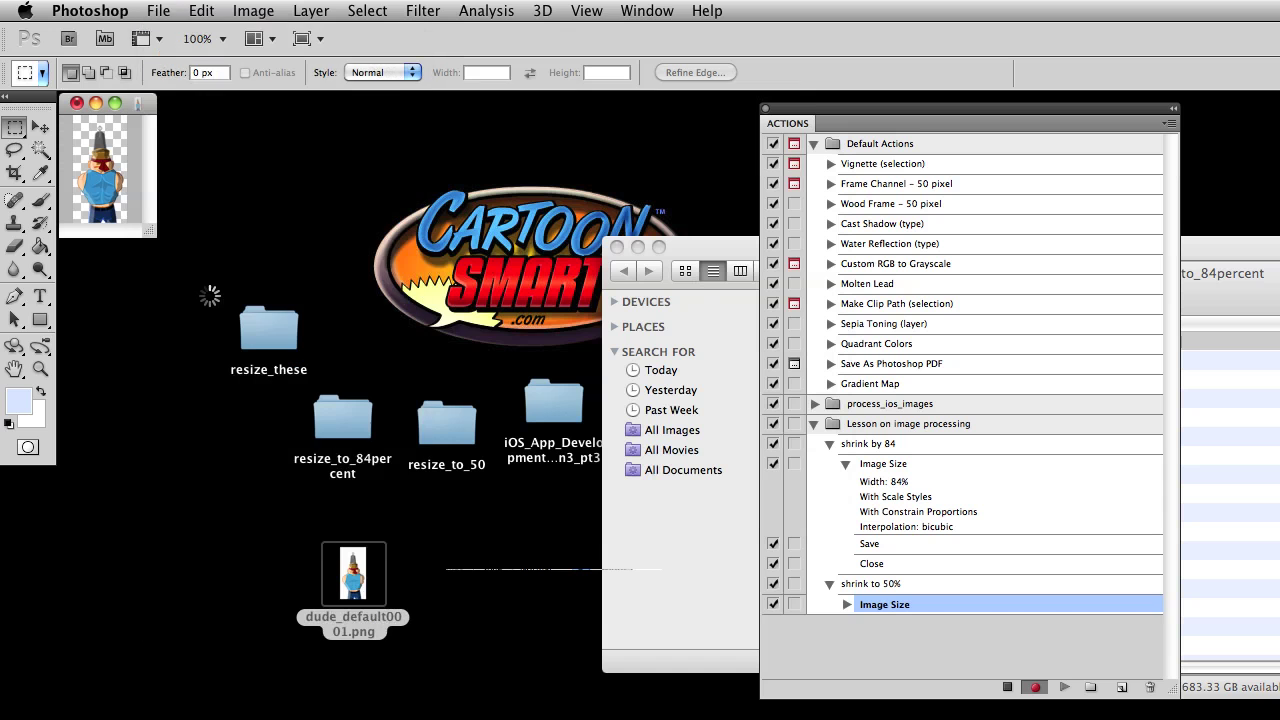
pyautogui.click(160, 10)
pyautogui.click(213, 258)
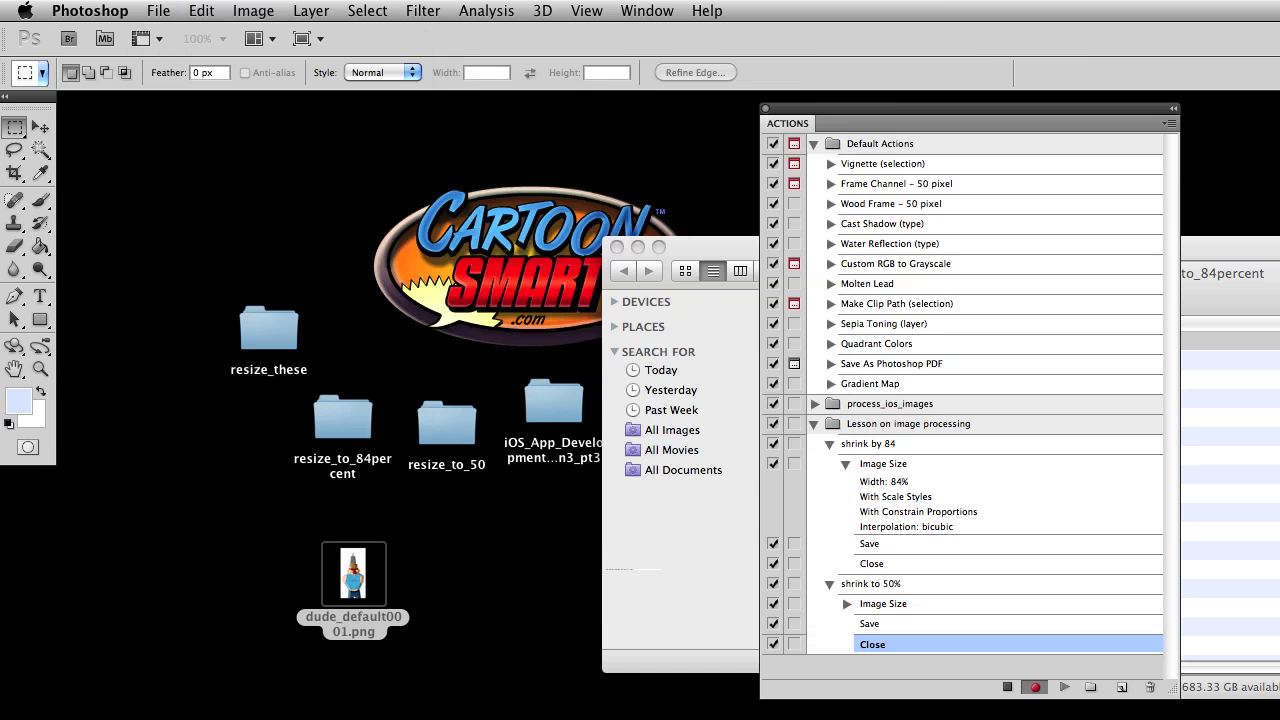
pyautogui.click(1008, 688)
pyautogui.click(163, 10)
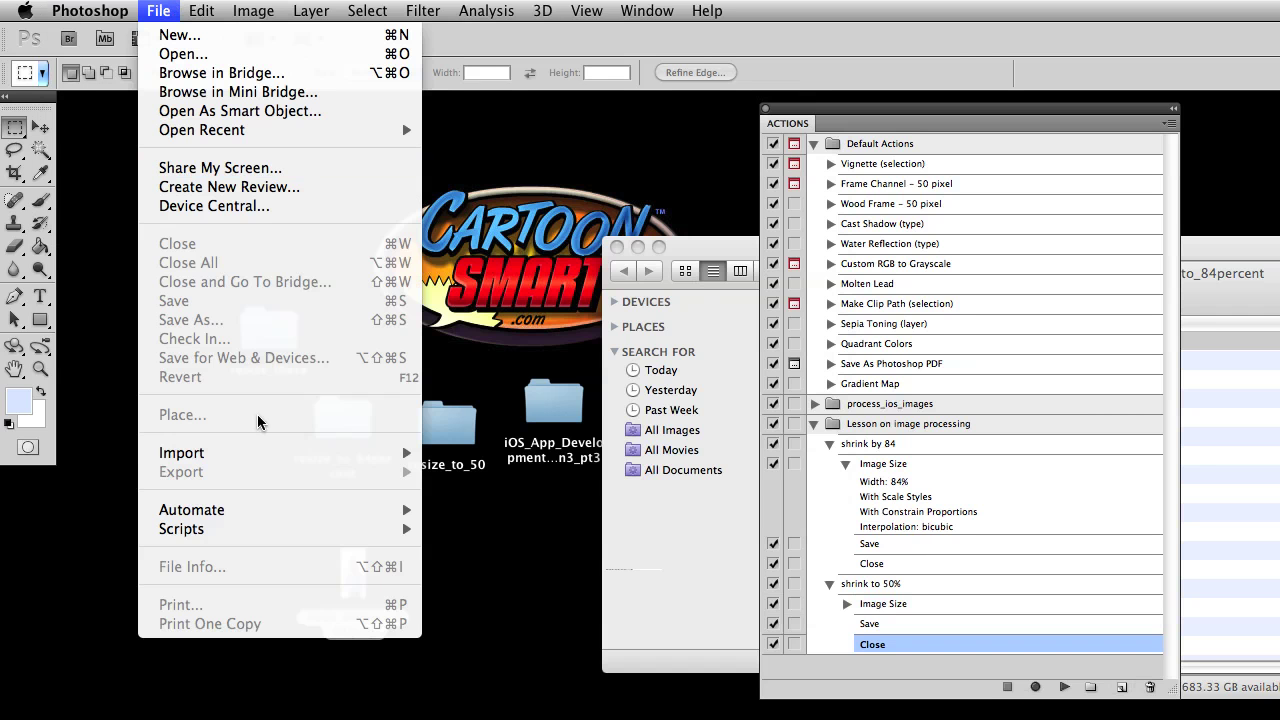
# Batch-run shrink to 50% with the Desktop resize_to_50 folder as the source.
pyautogui.moveTo(330, 510)
pyautogui.click(523, 512)
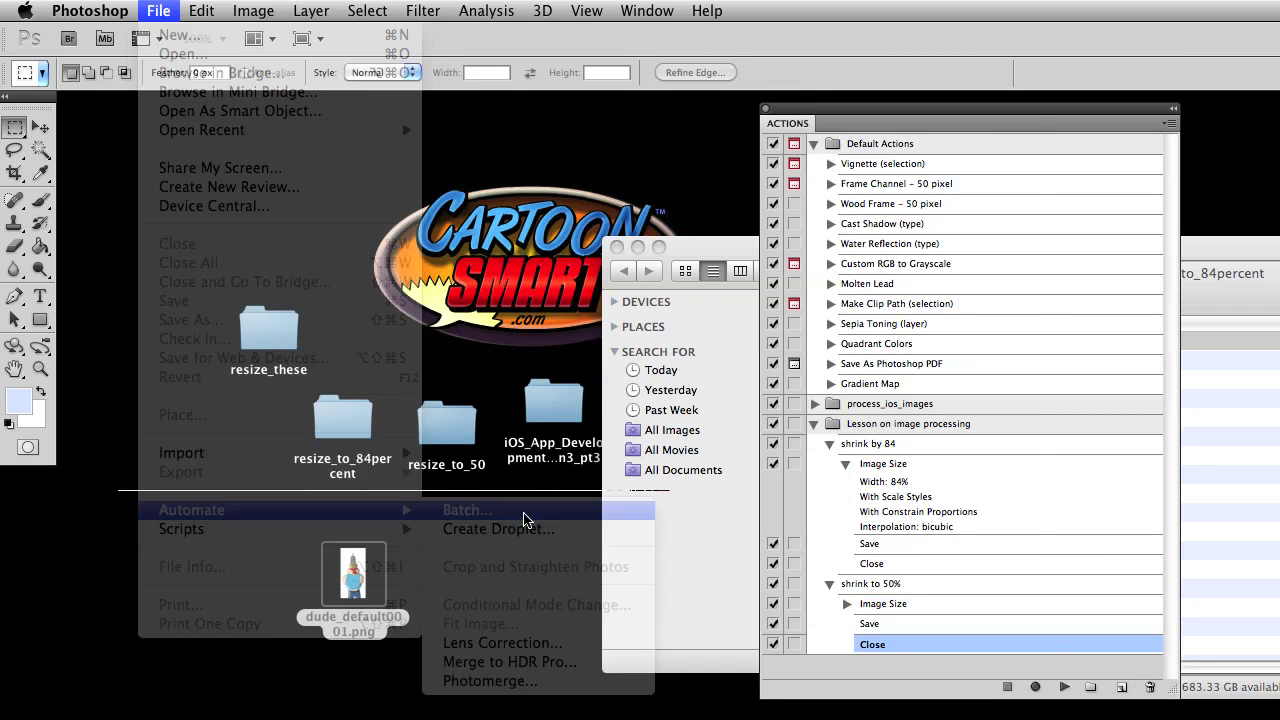
pyautogui.click(251, 272)
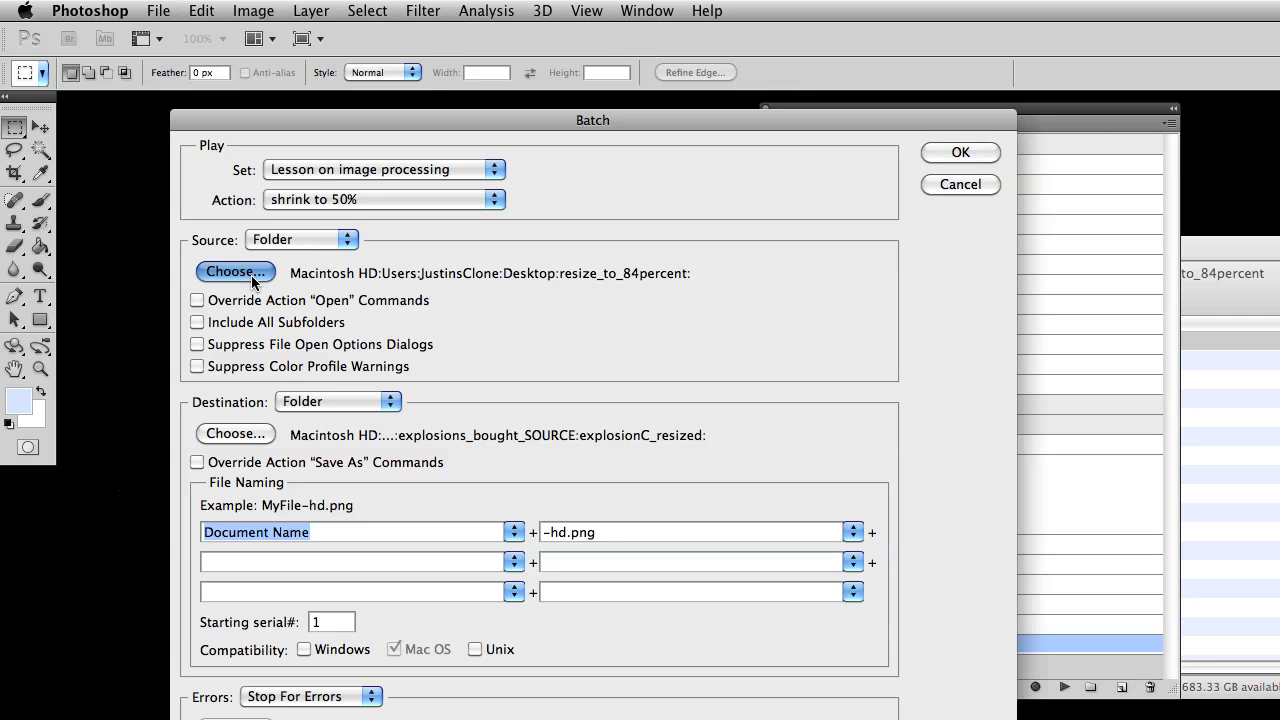
pyautogui.click(450, 177)
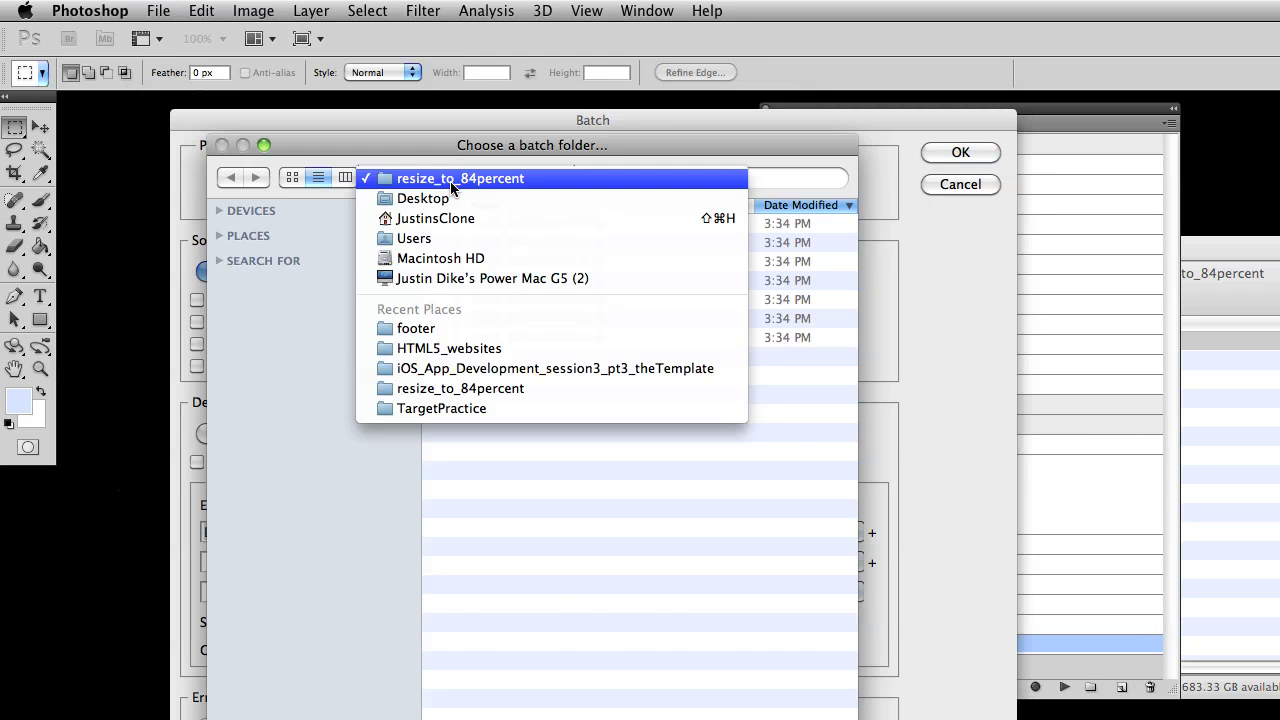
pyautogui.click(450, 200)
pyautogui.click(537, 260)
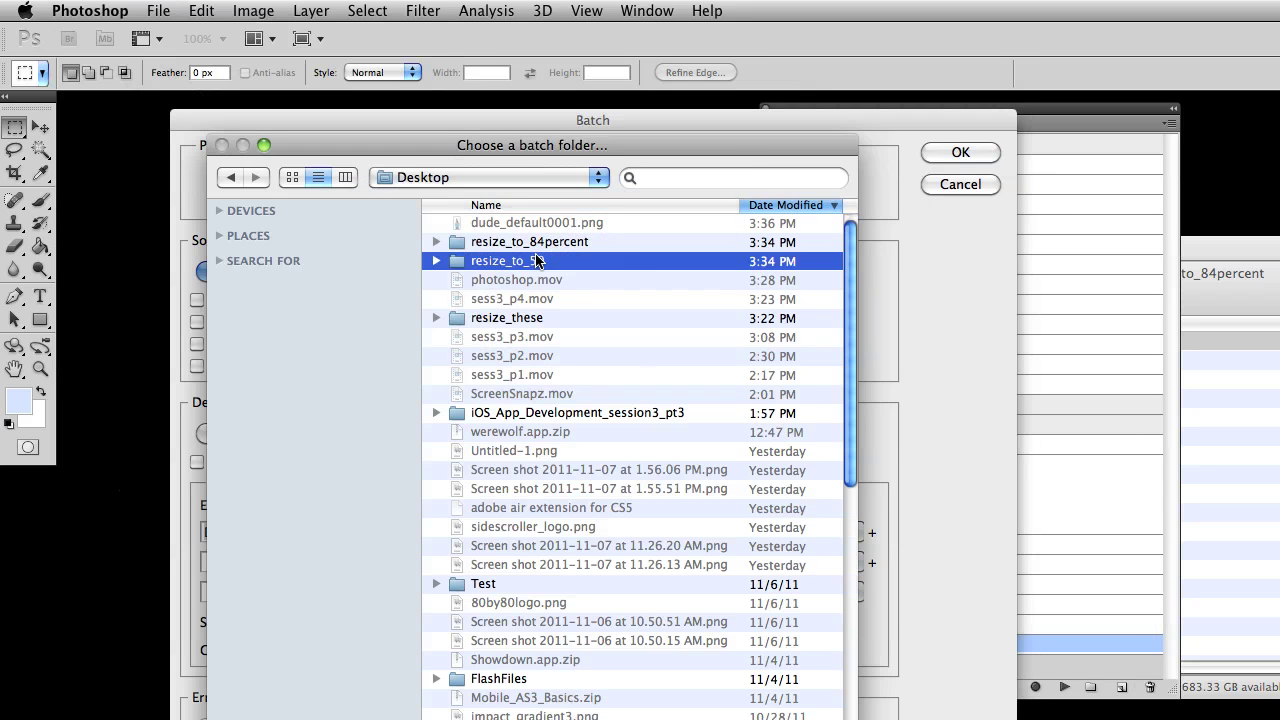
pyautogui.doubleClick(537, 260)
pyautogui.press('Return')
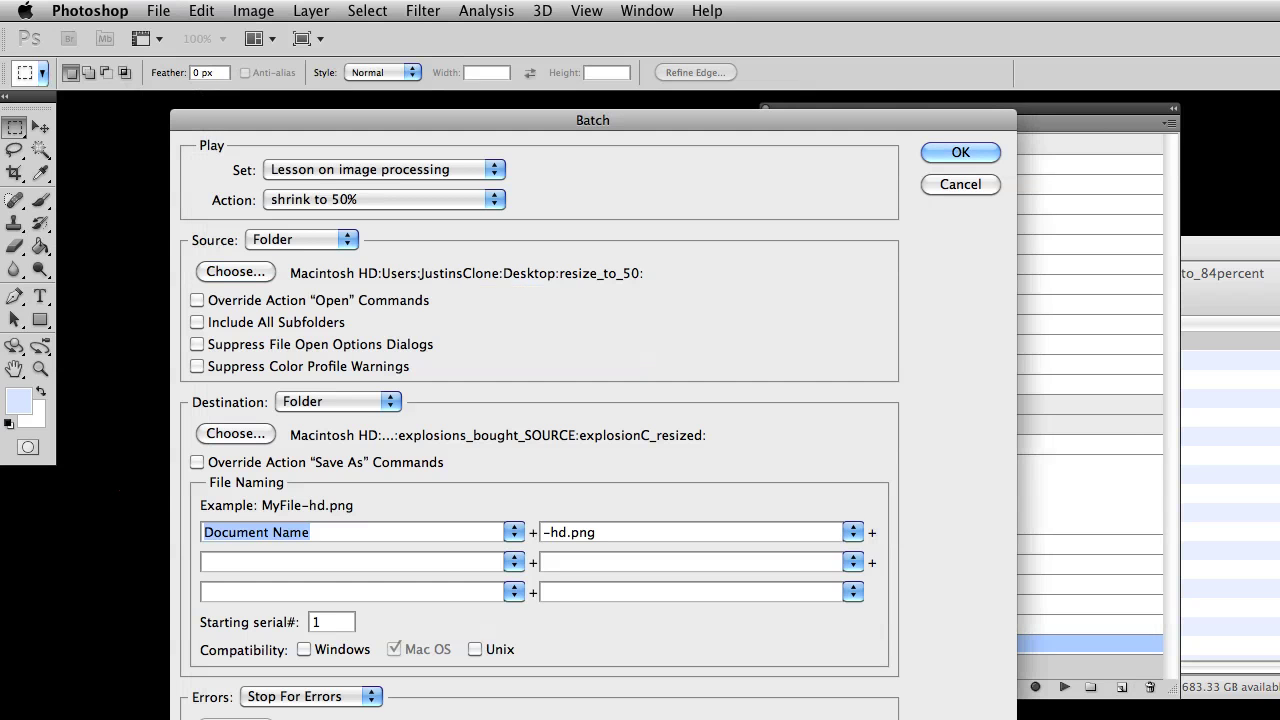
pyautogui.click(960, 152)
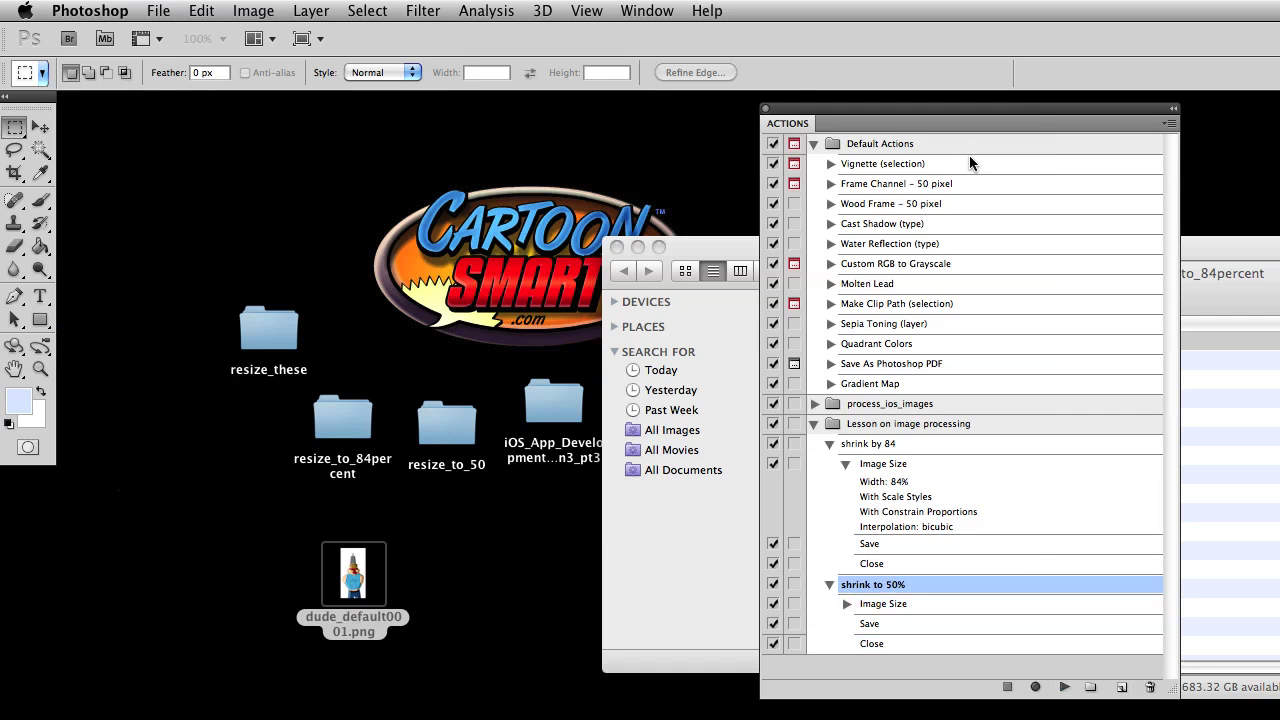
pyautogui.click(430, 330)
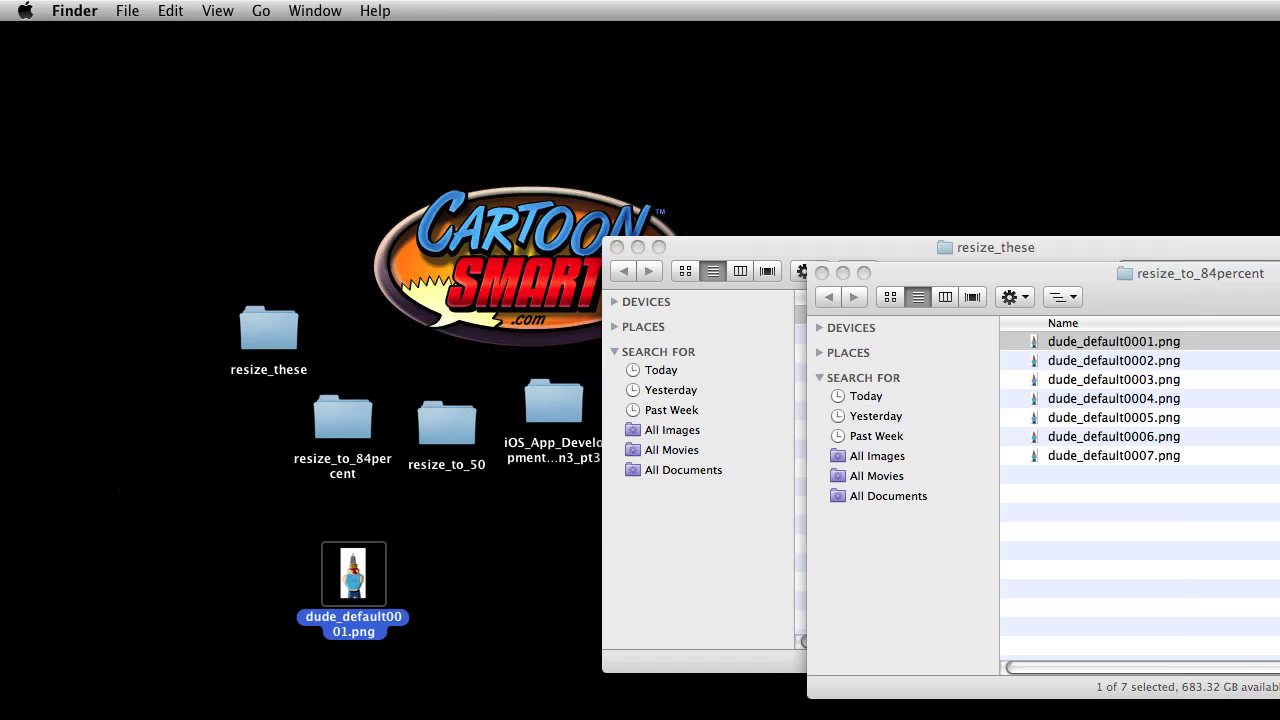
# Close the resize_to_84percent Finder window and return to Photoshop.
pyautogui.press('super+w')
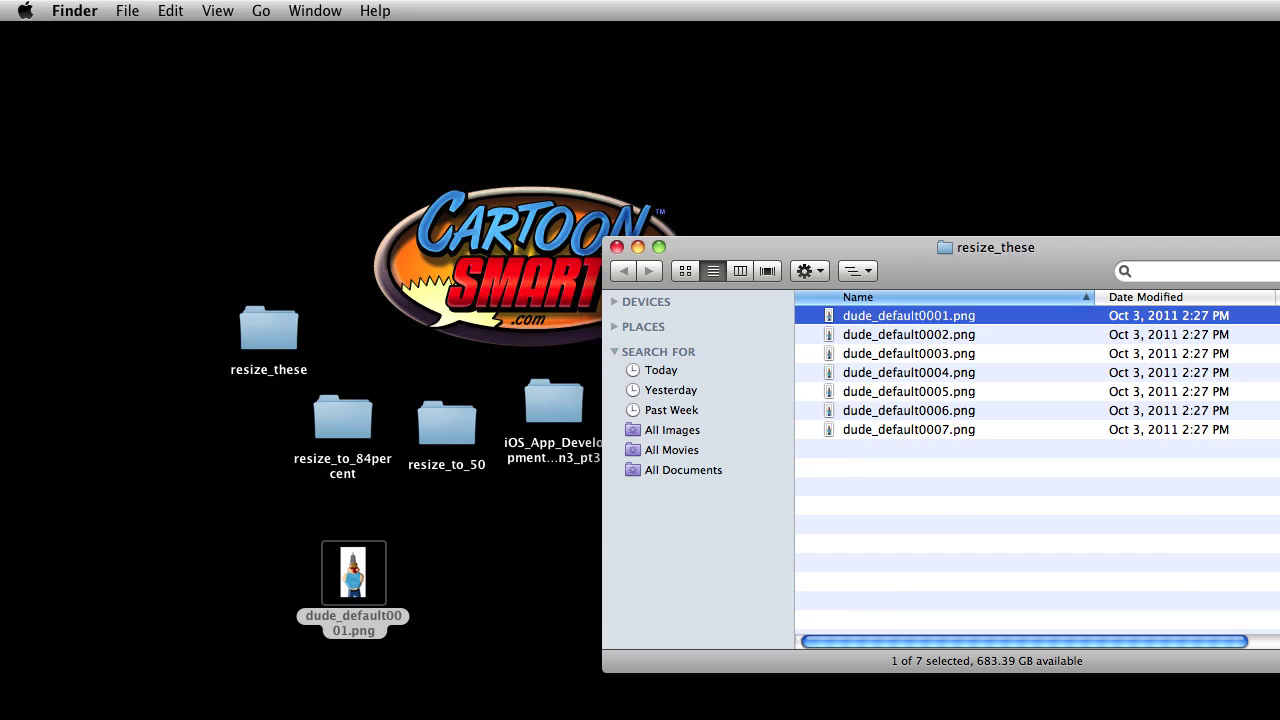
pyautogui.press('super+Tab')
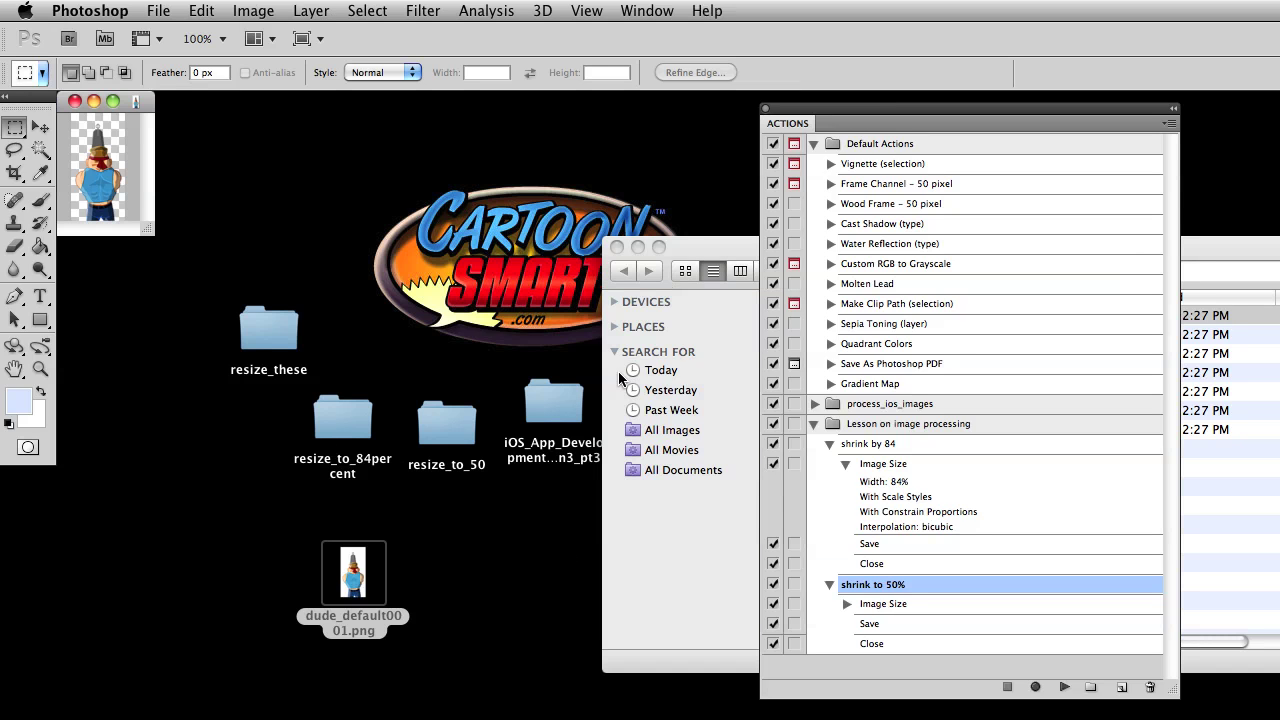
# Create a new action named 'rename' and start recording it.
pyautogui.click(1121, 688)
pyautogui.click(1121, 688)
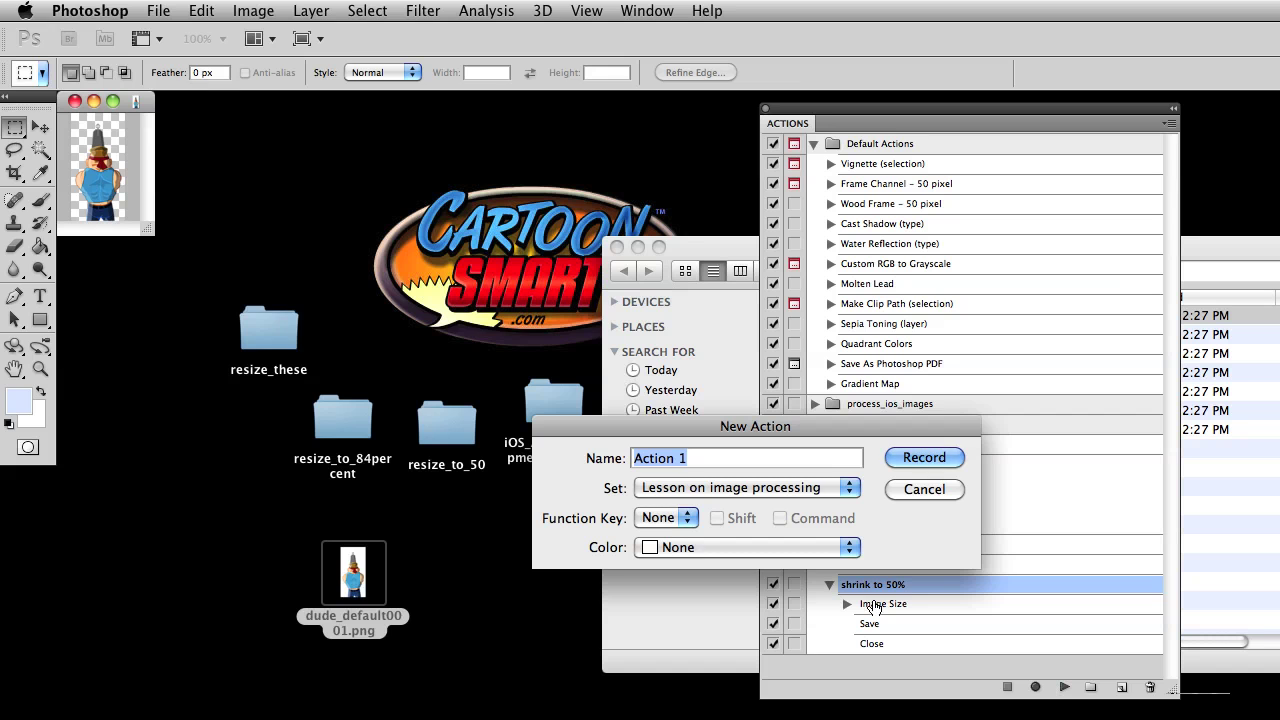
pyautogui.write('rename')
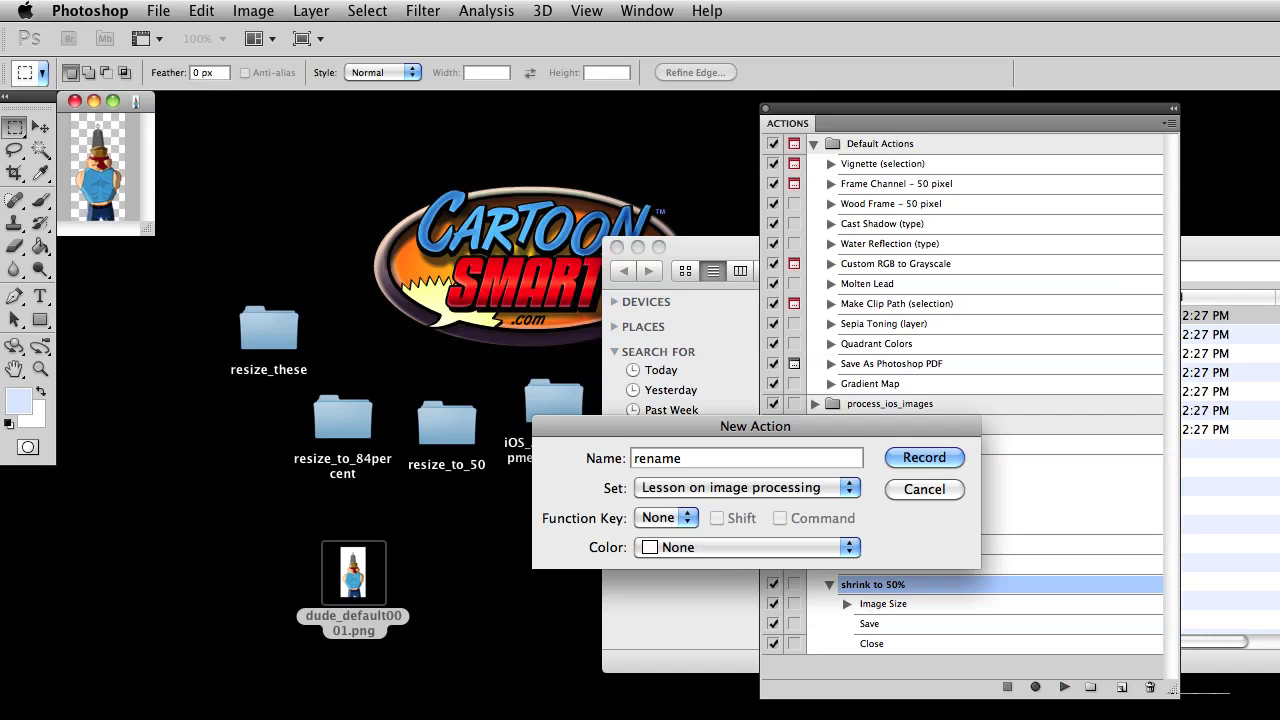
pyautogui.click(920, 457)
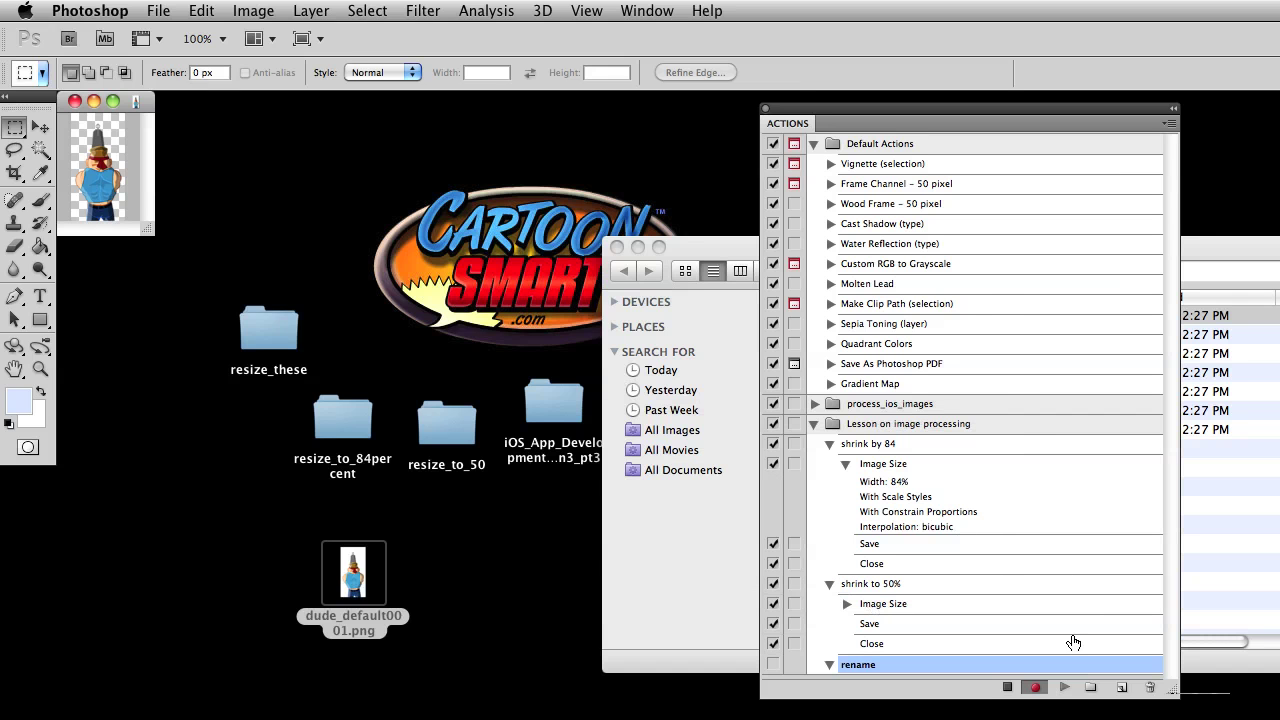
# Record saving a PNG copy and closing the document, then stop recording.
pyautogui.click(160, 10)
pyautogui.click(190, 320)
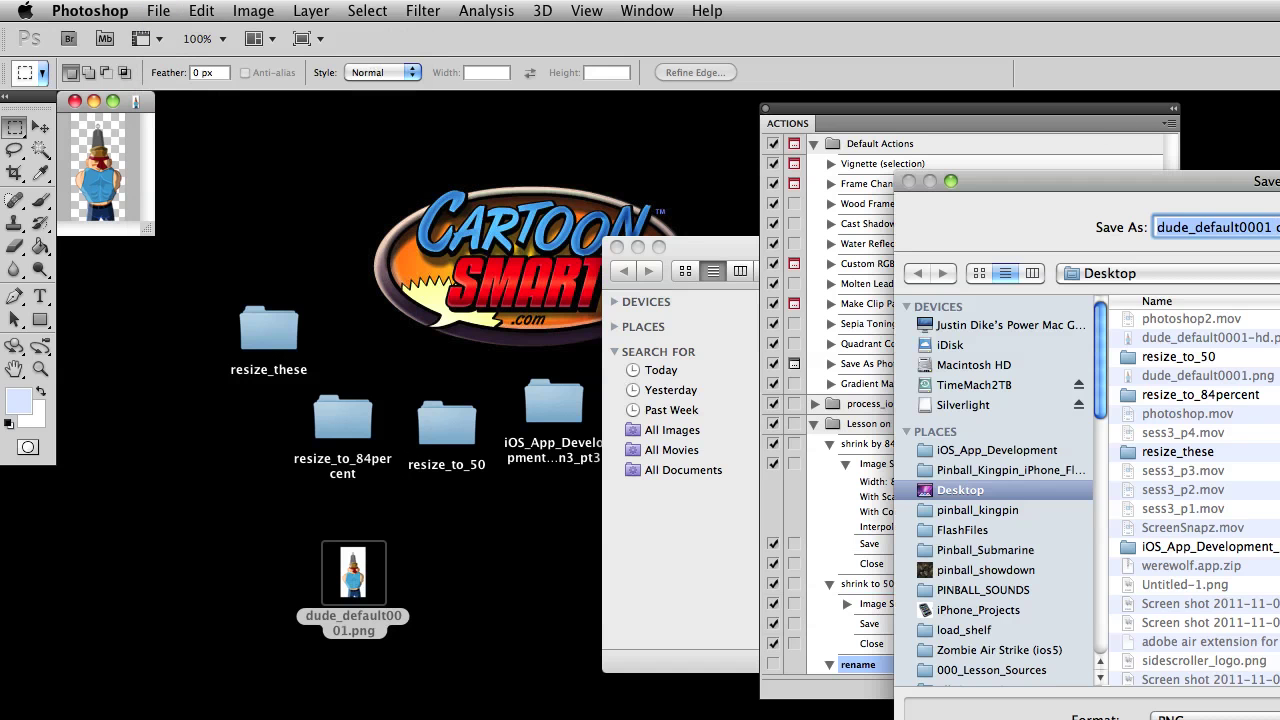
pyautogui.press('Return')
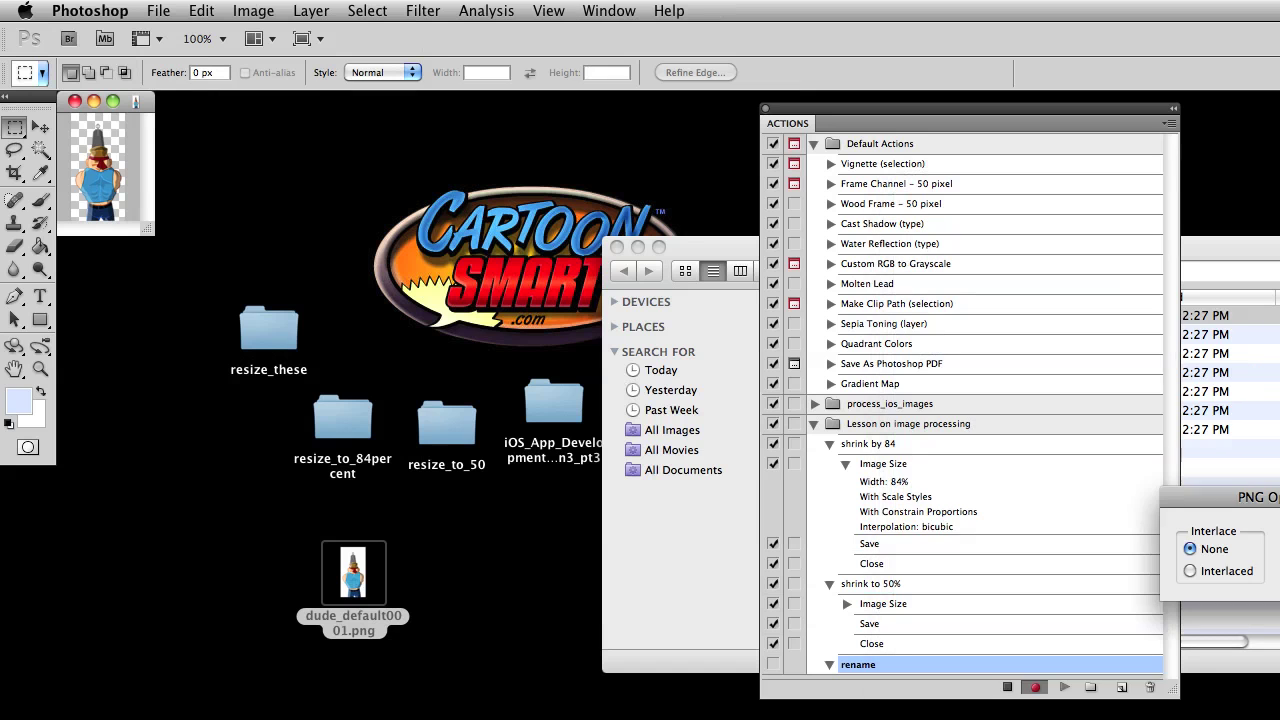
pyautogui.press('Return')
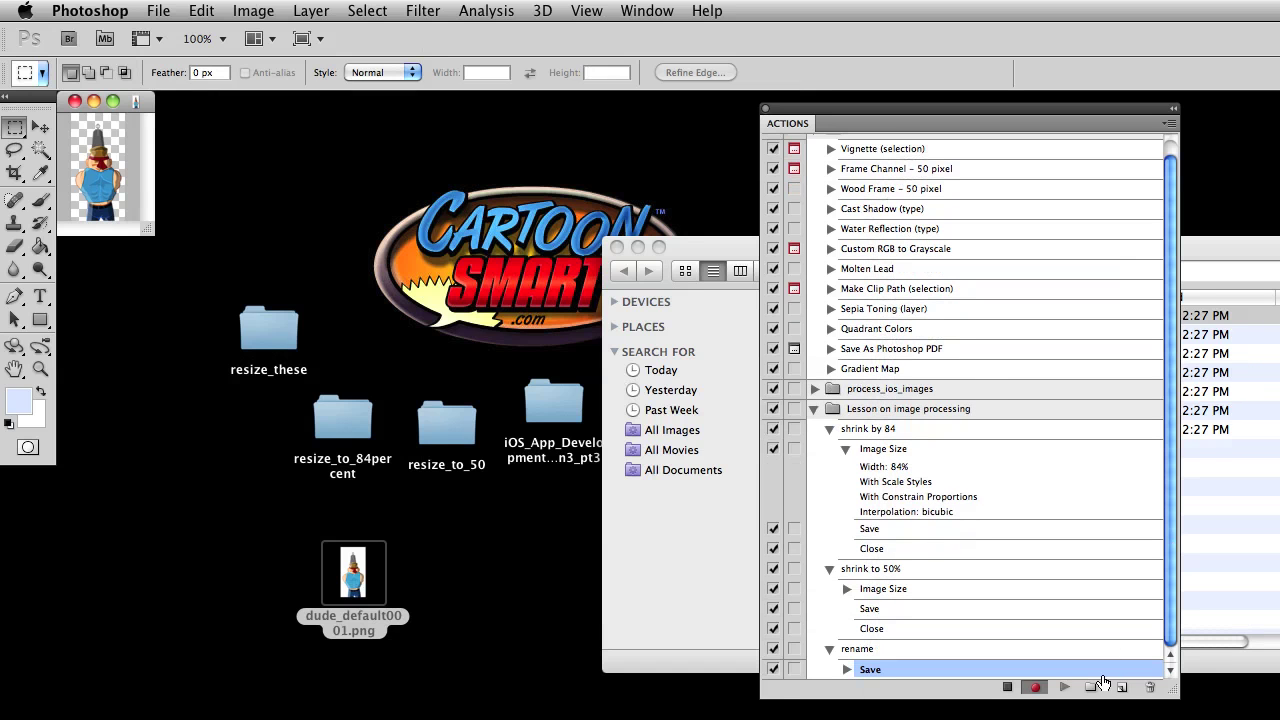
pyautogui.click(158, 10)
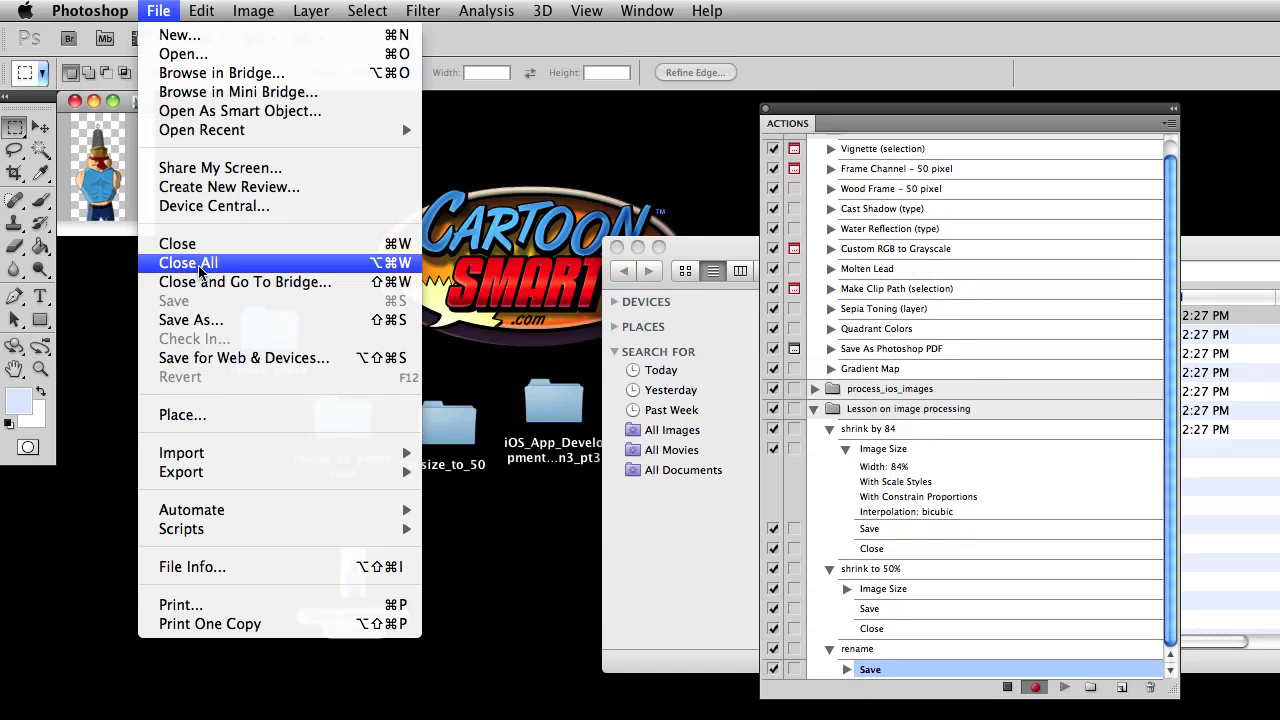
pyautogui.click(195, 244)
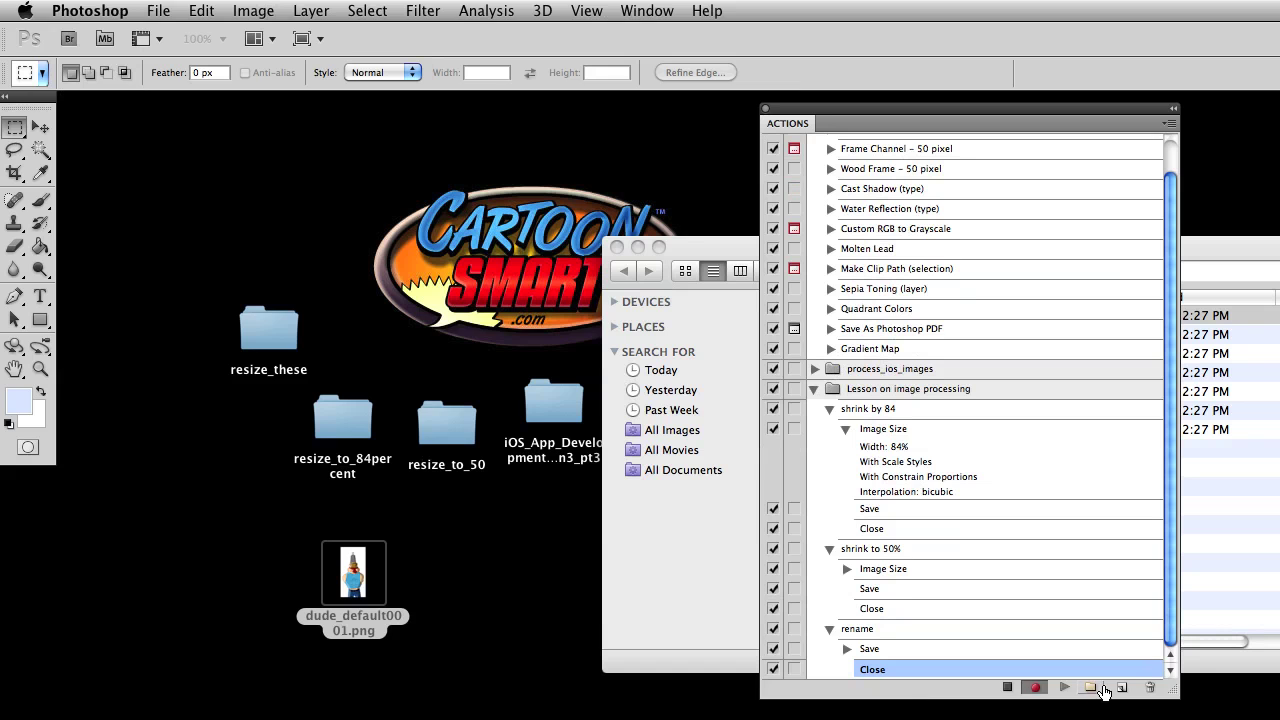
pyautogui.click(1008, 688)
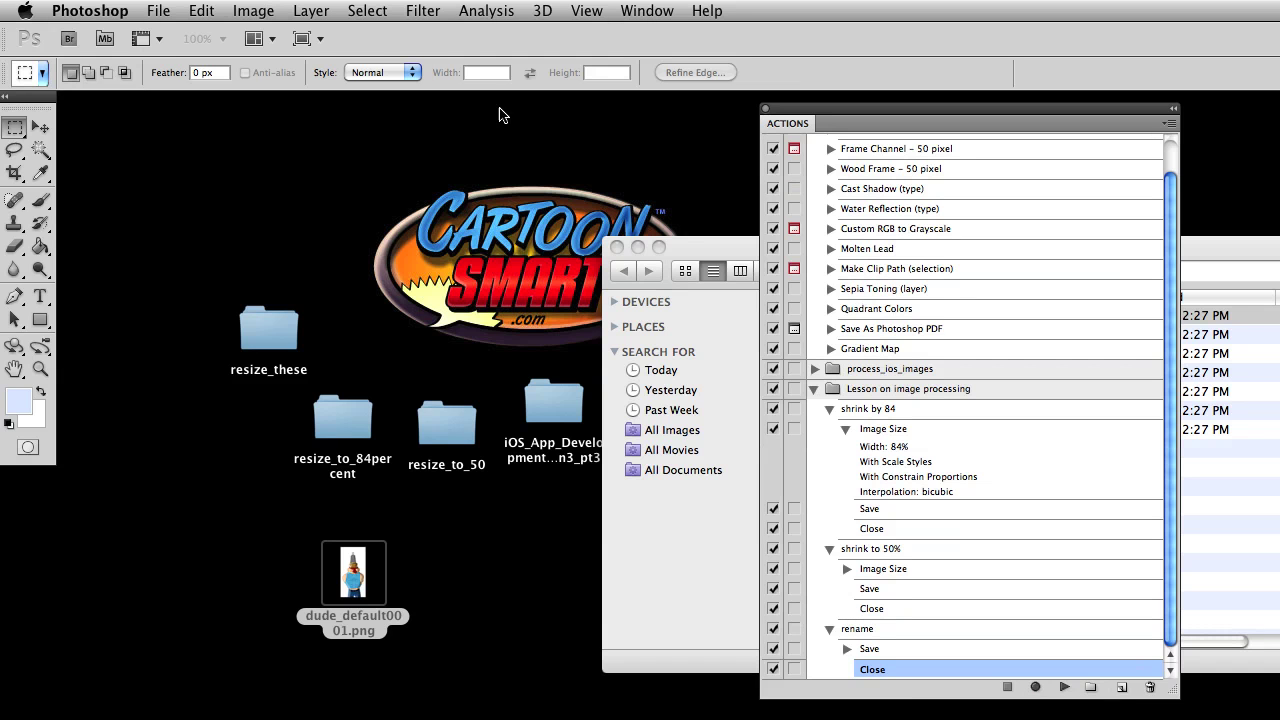
# Open the Batch dialog for the rename action and move it aside.
pyautogui.click(152, 8)
pyautogui.moveTo(217, 509)
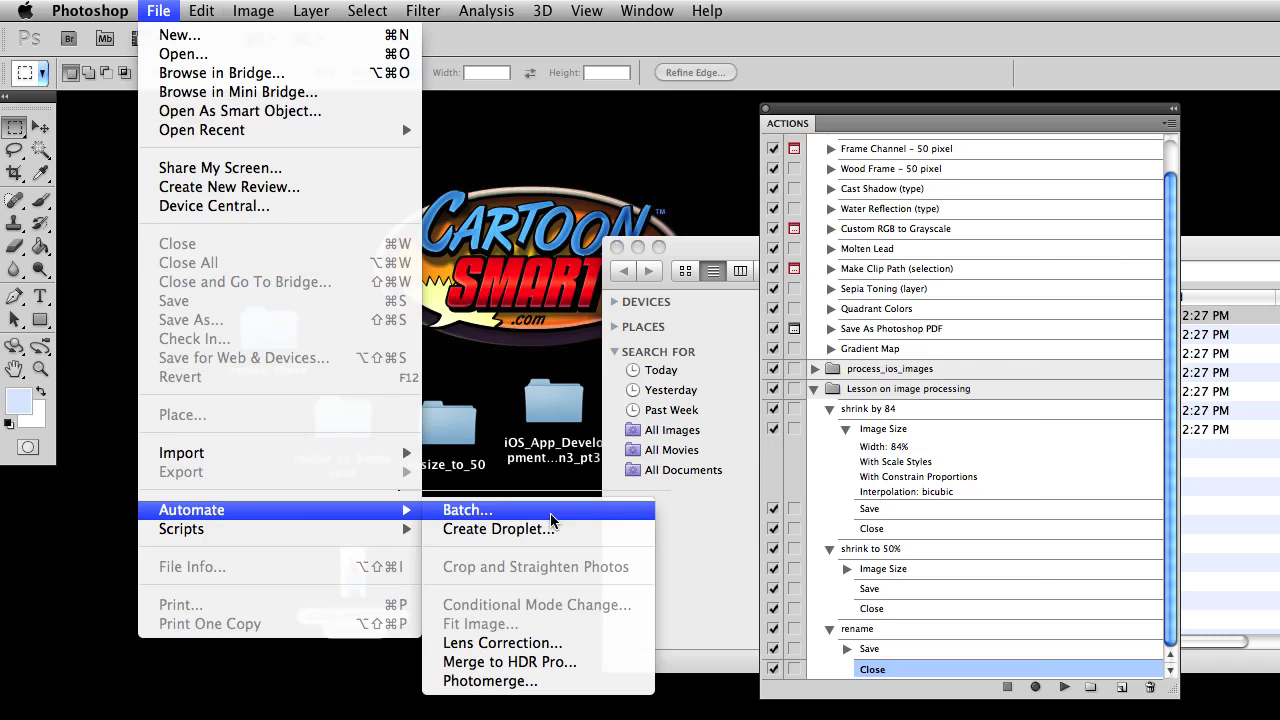
pyautogui.click(522, 509)
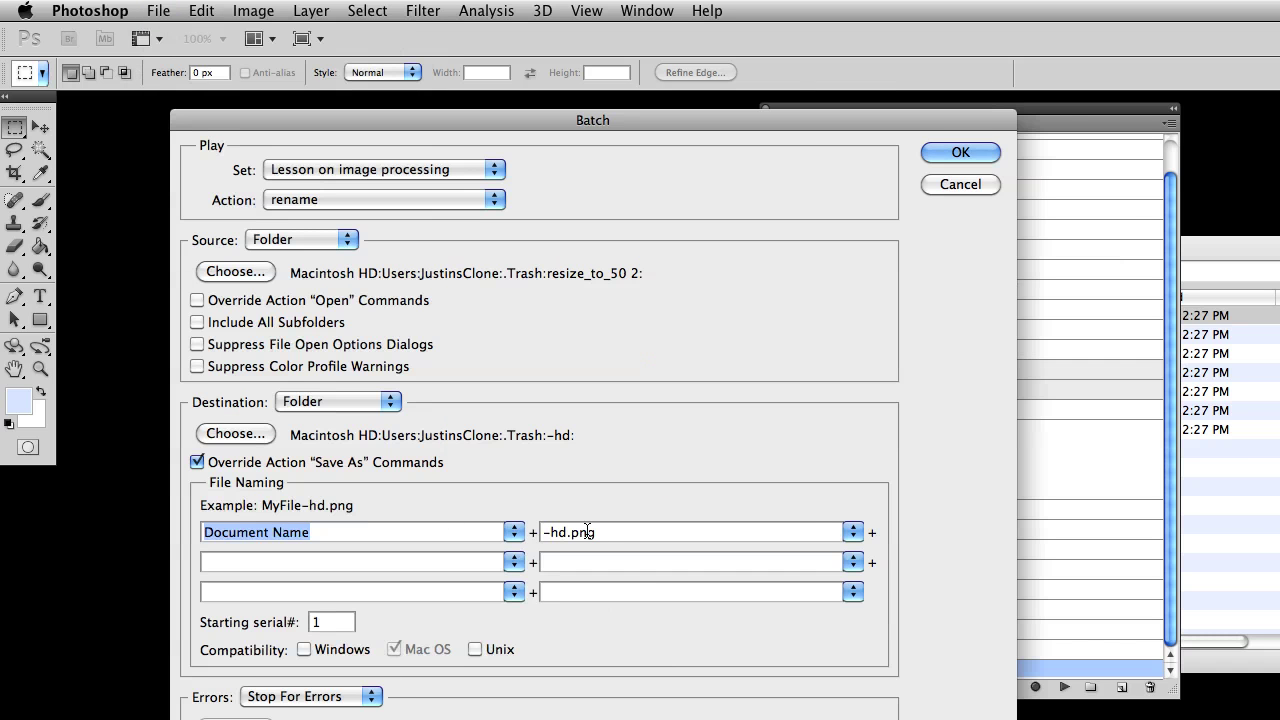
pyautogui.doubleClick(560, 532)
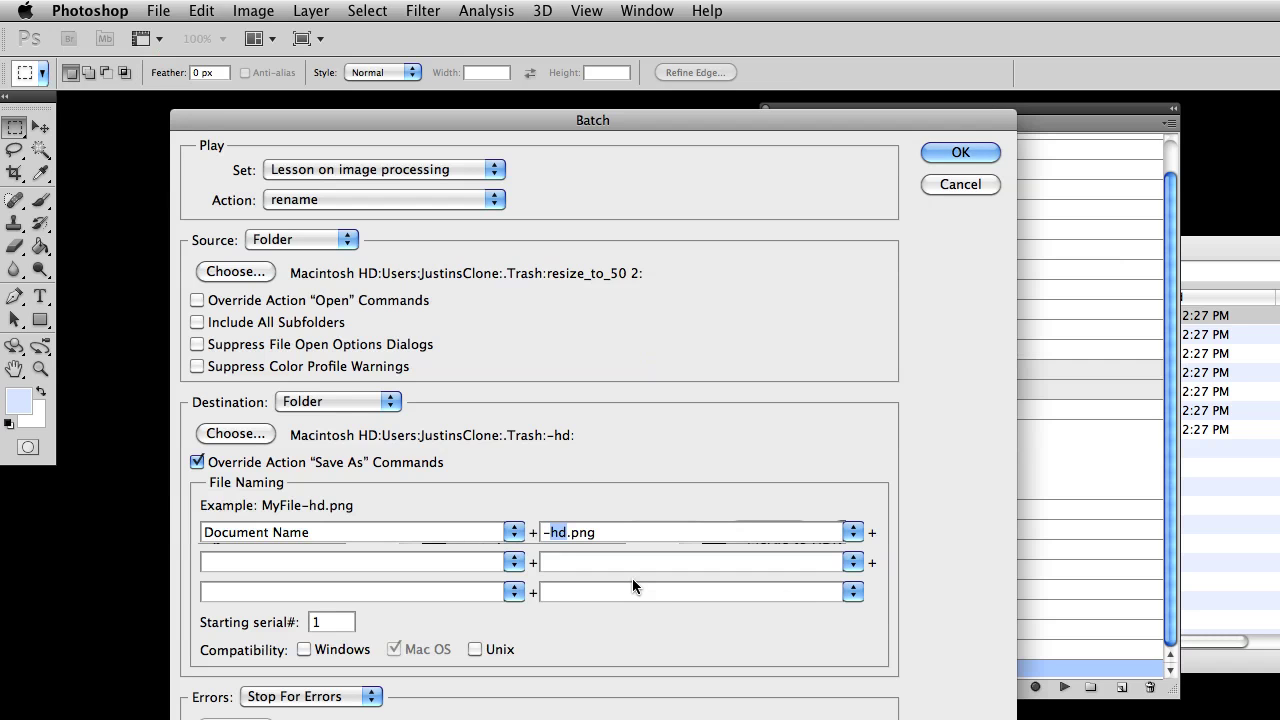
pyautogui.press('Return')
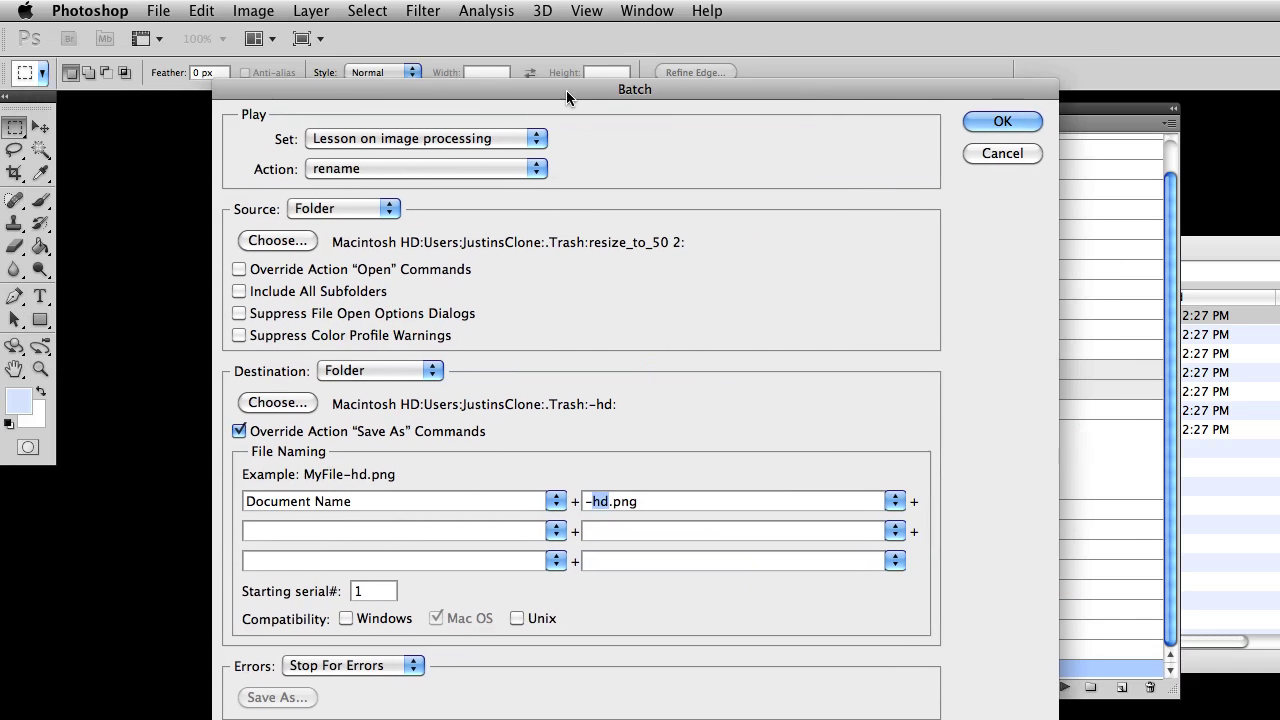
pyautogui.moveTo(566, 90); pyautogui.dragTo(482, 94)
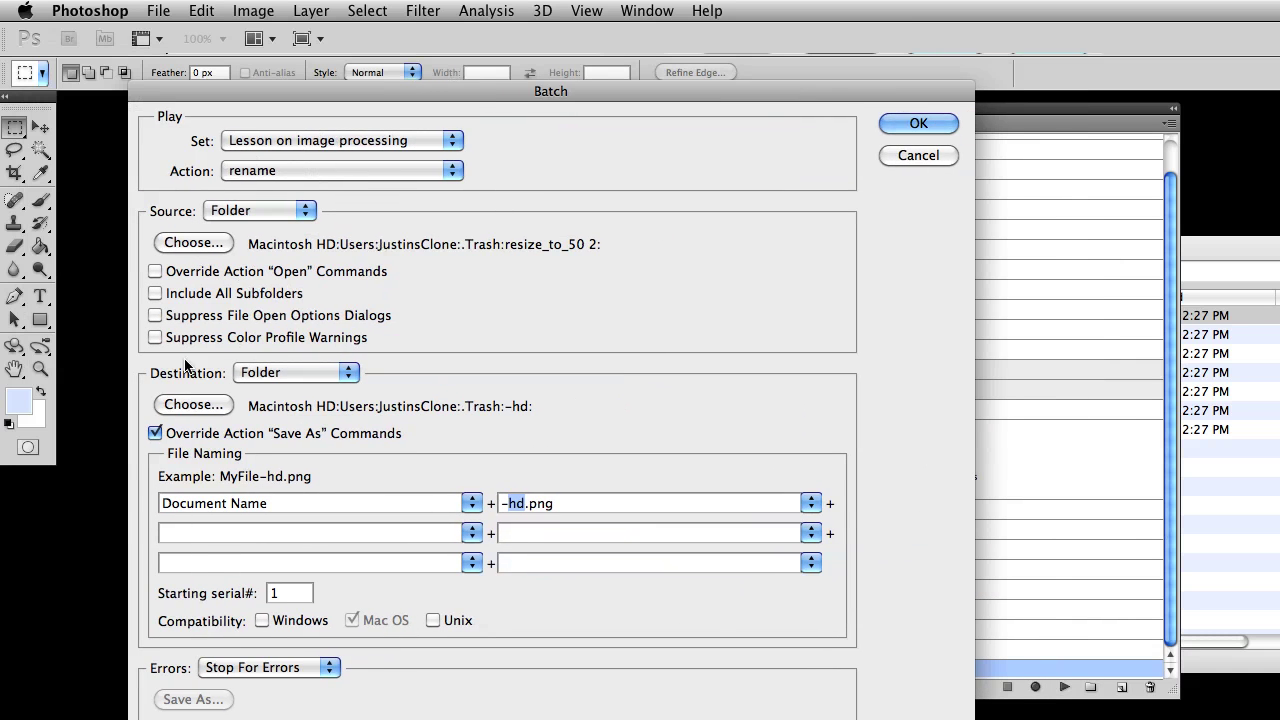
# Set the batch source to the Desktop resize_these folder.
pyautogui.click(193, 243)
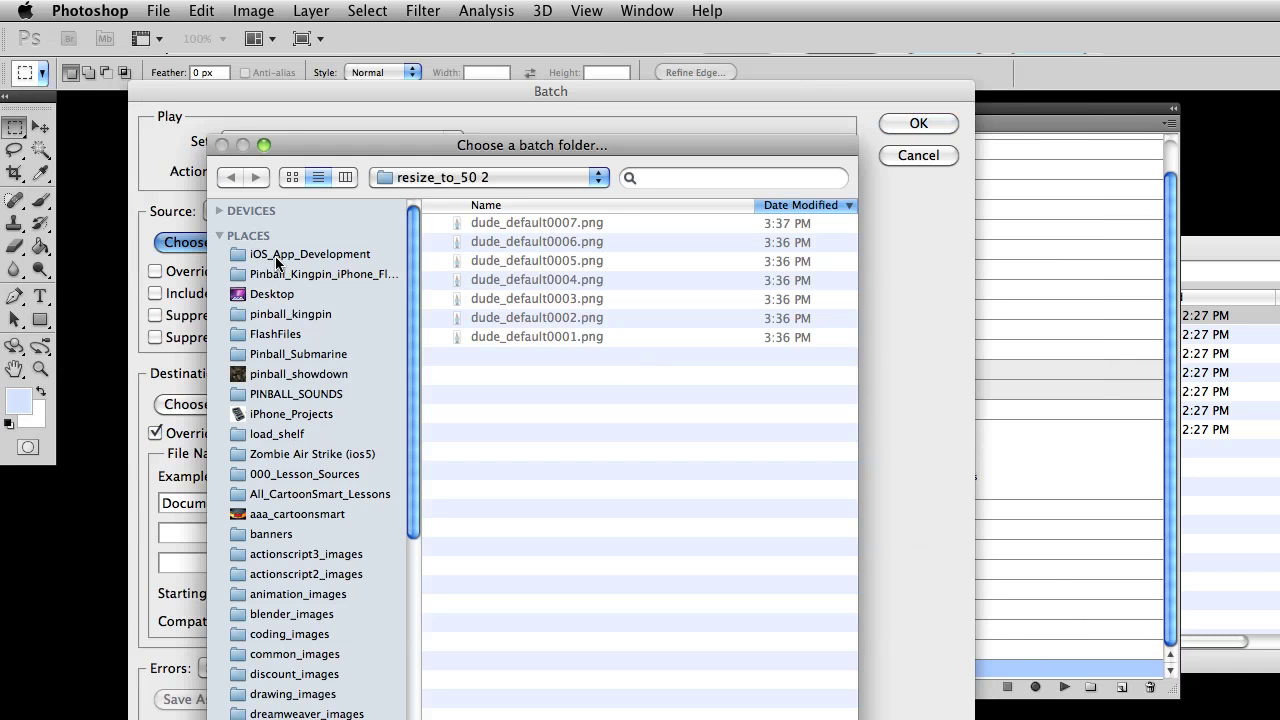
pyautogui.click(465, 180)
pyautogui.click(462, 200)
pyautogui.click(470, 178)
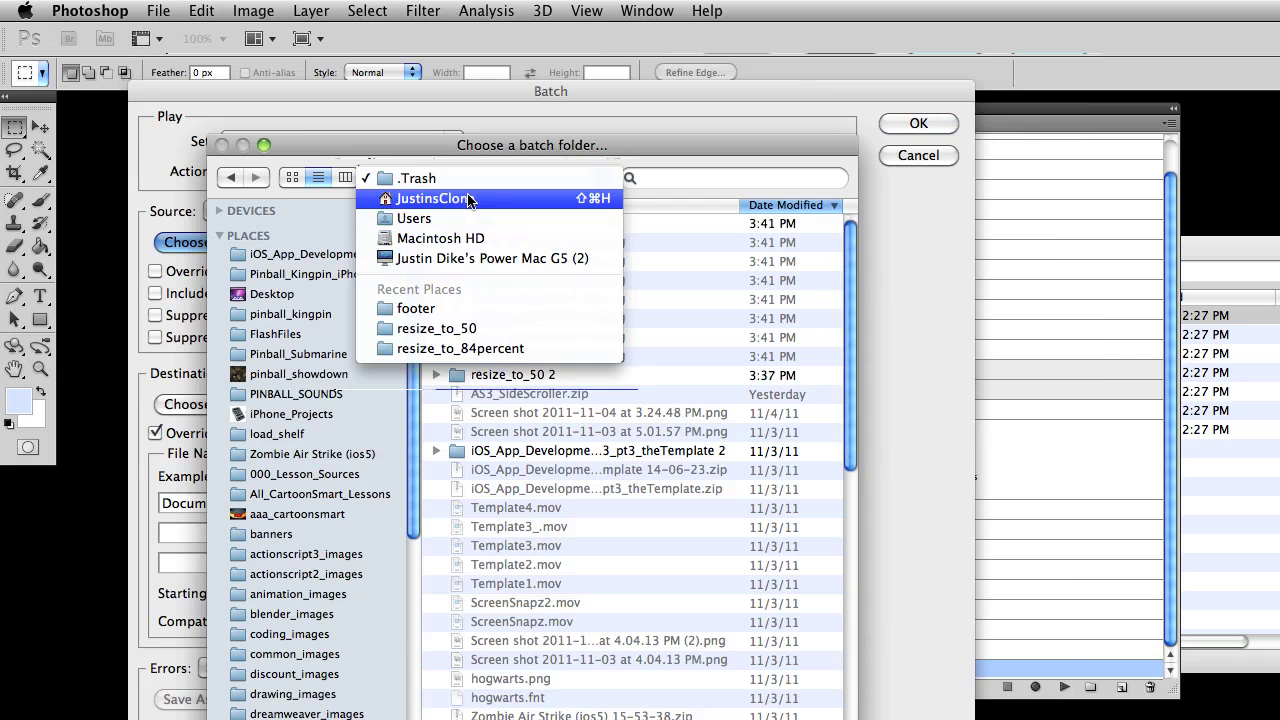
pyautogui.click(465, 198)
pyautogui.doubleClick(495, 226)
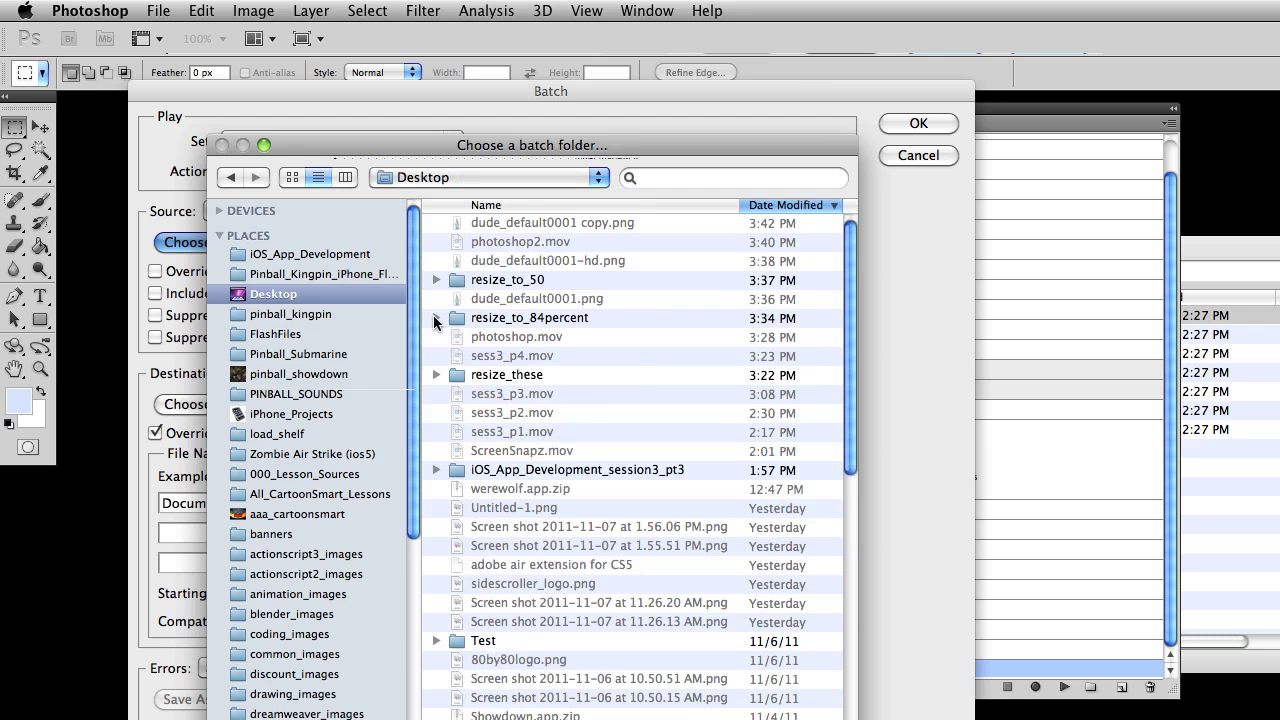
pyautogui.doubleClick(492, 378)
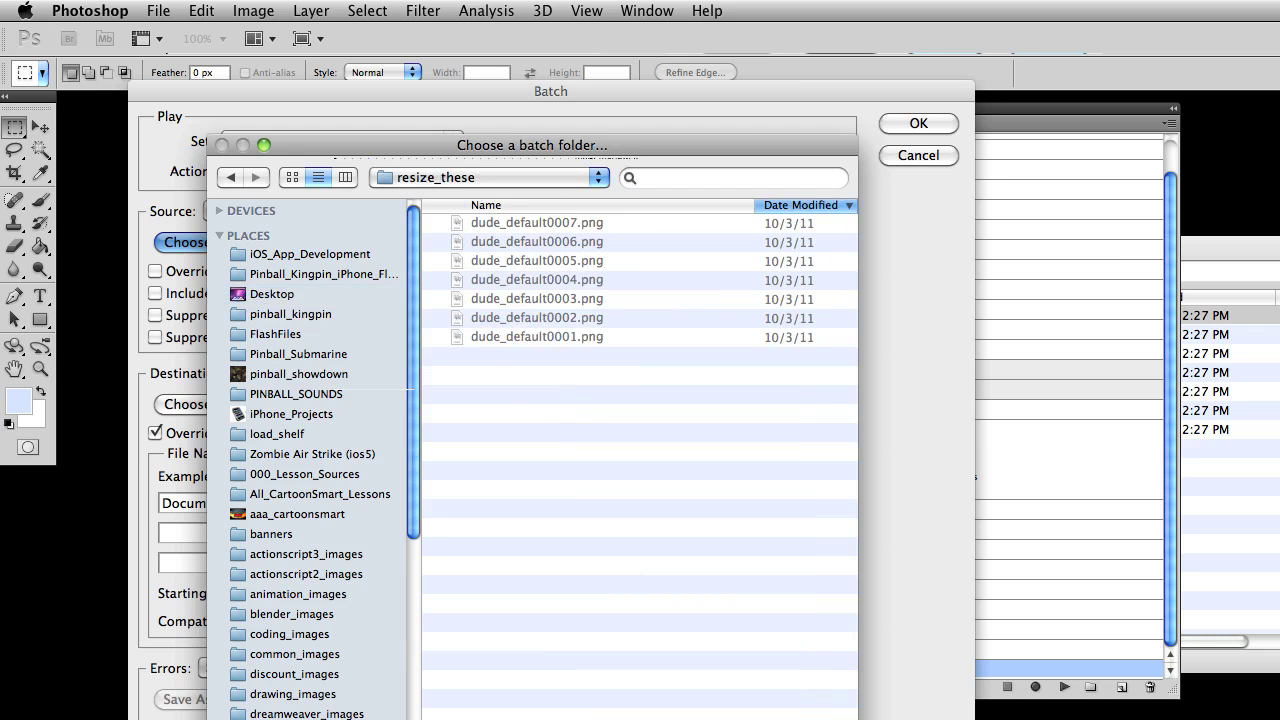
pyautogui.press('Return')
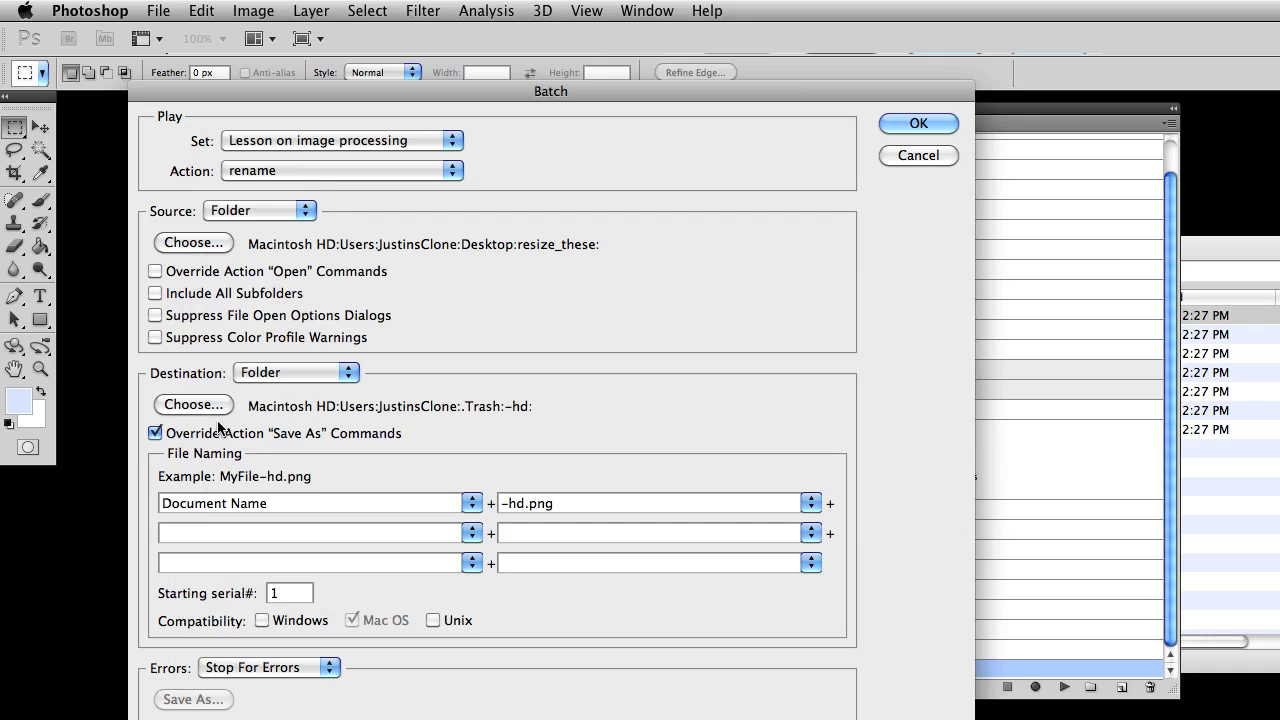
# Create a new Desktop folder named ipad_size while choosing the destination.
pyautogui.click(198, 400)
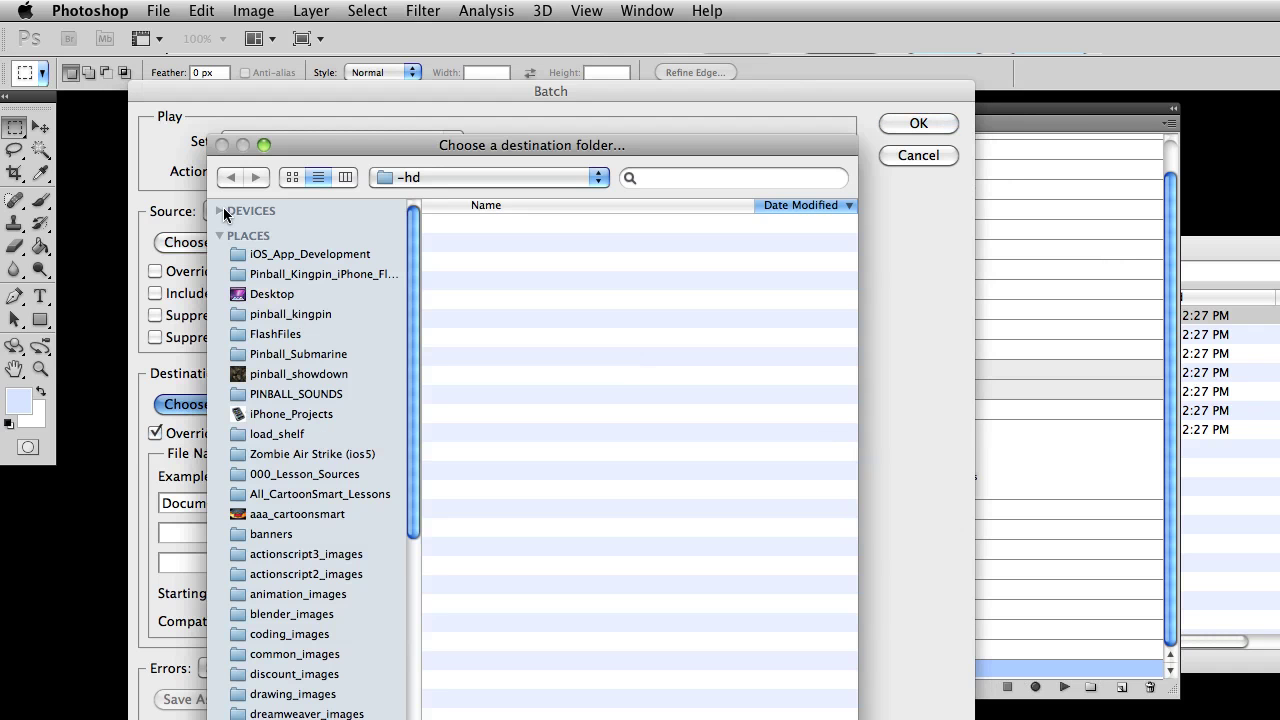
pyautogui.click(220, 211)
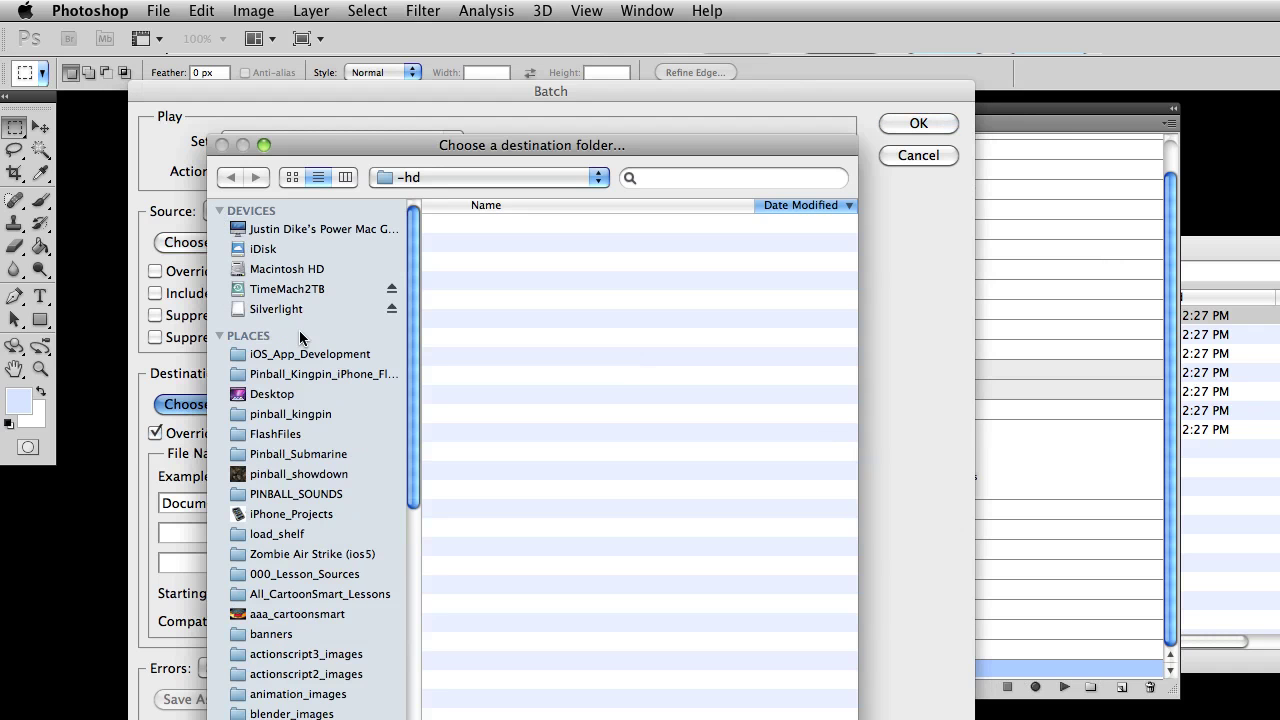
pyautogui.click(260, 394)
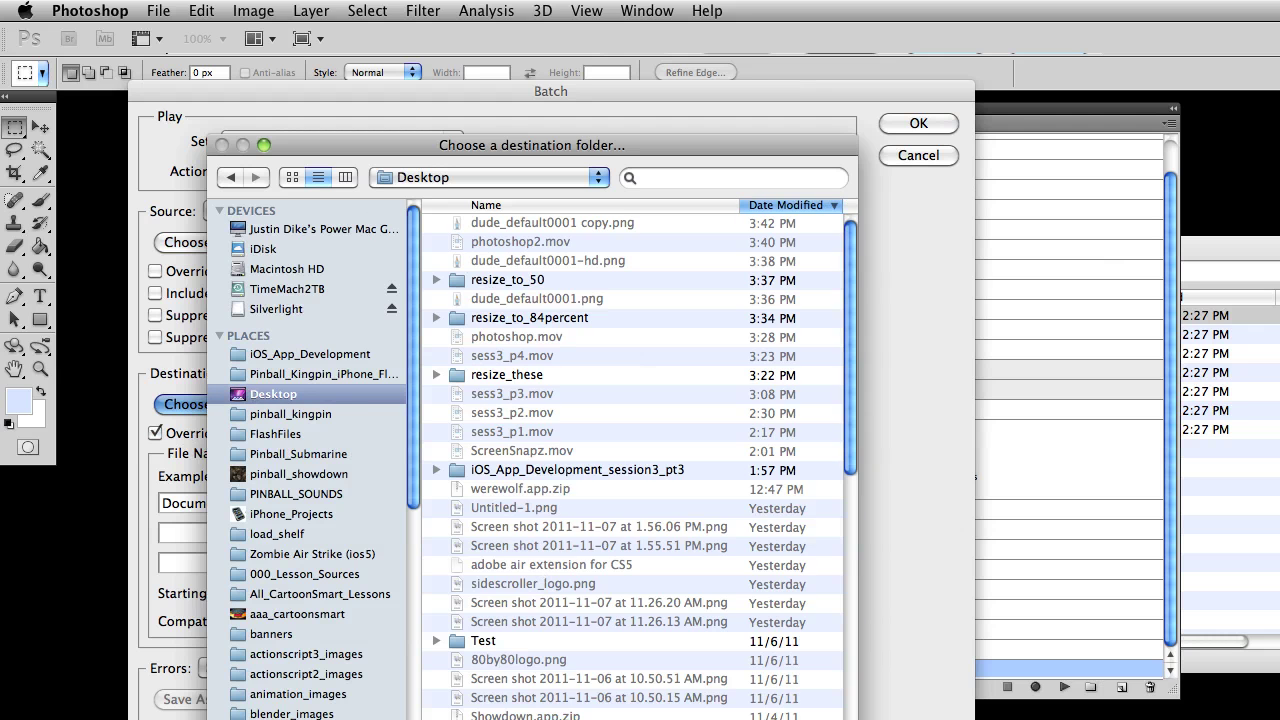
pyautogui.press('super+shift+n')
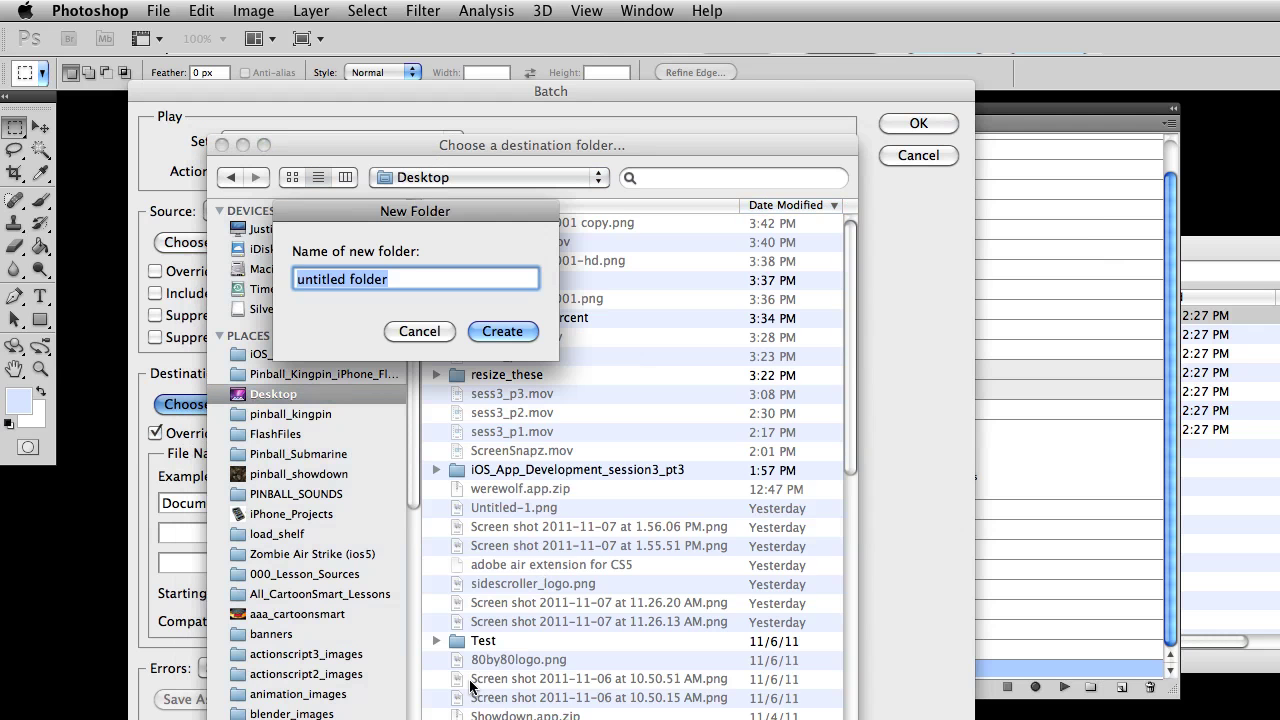
pyautogui.write('ipad')
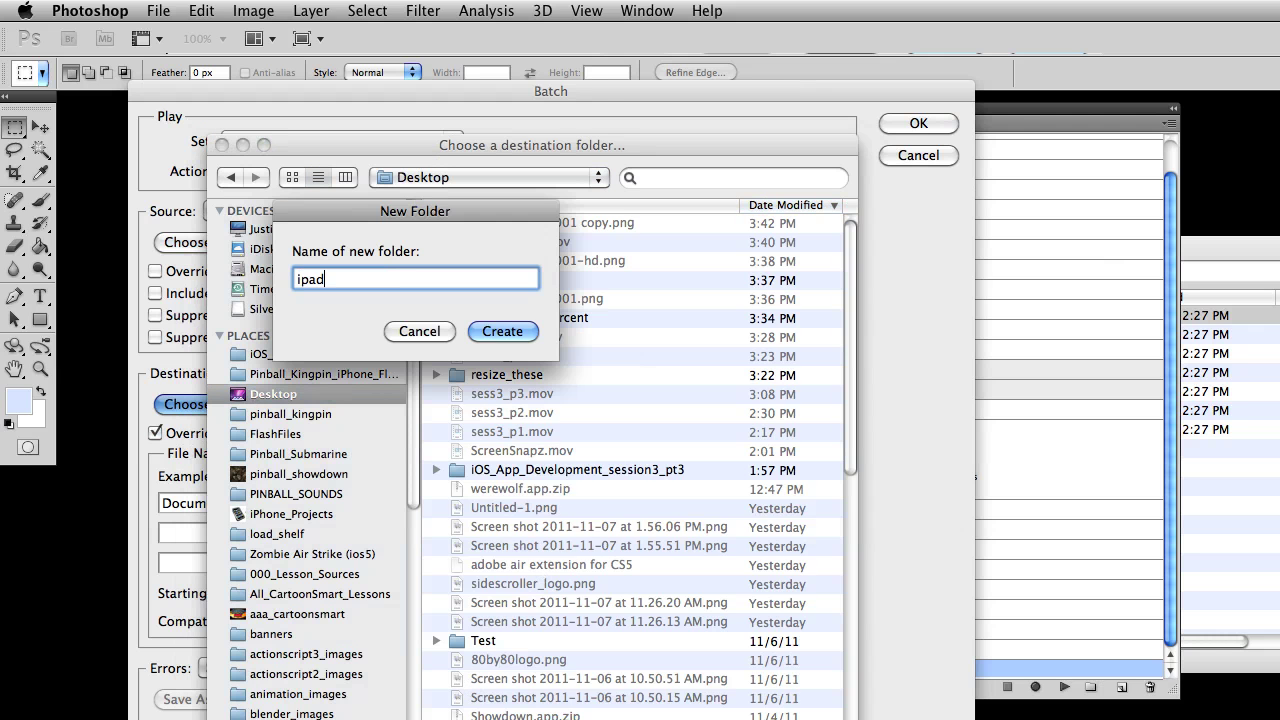
pyautogui.write('_size')
pyautogui.press('Return')
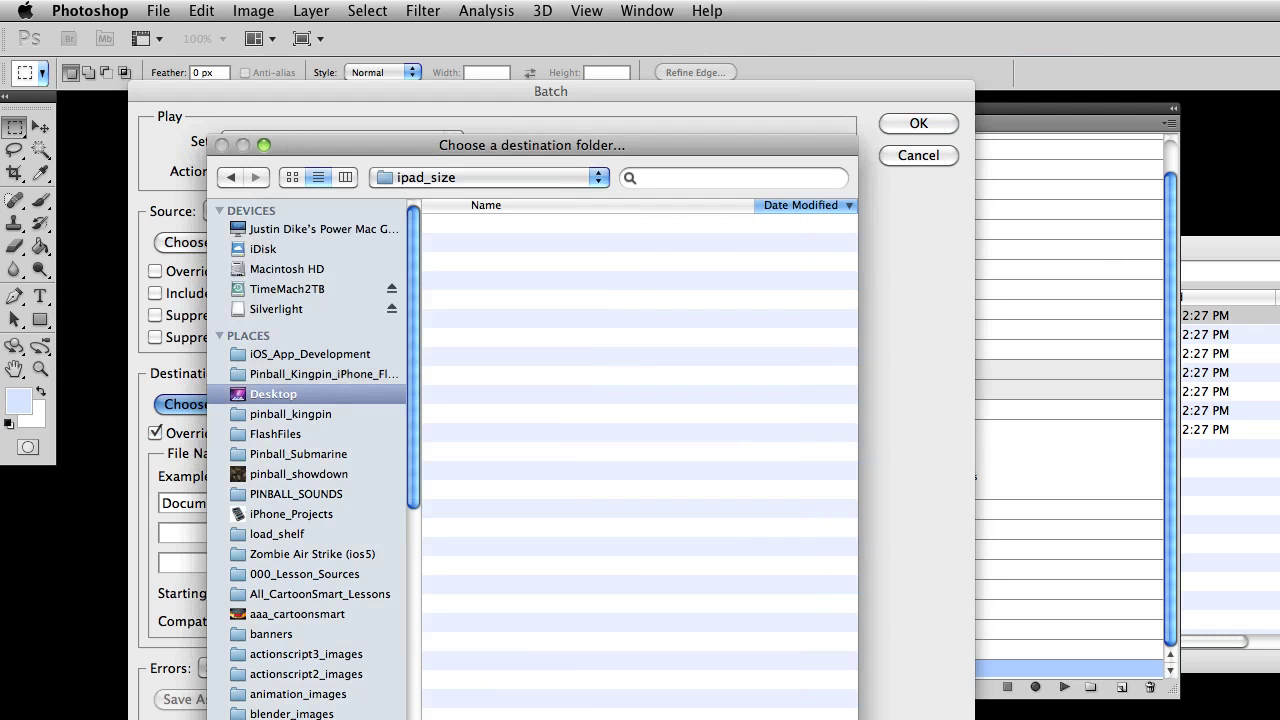
pyautogui.click(443, 177)
pyautogui.click(430, 196)
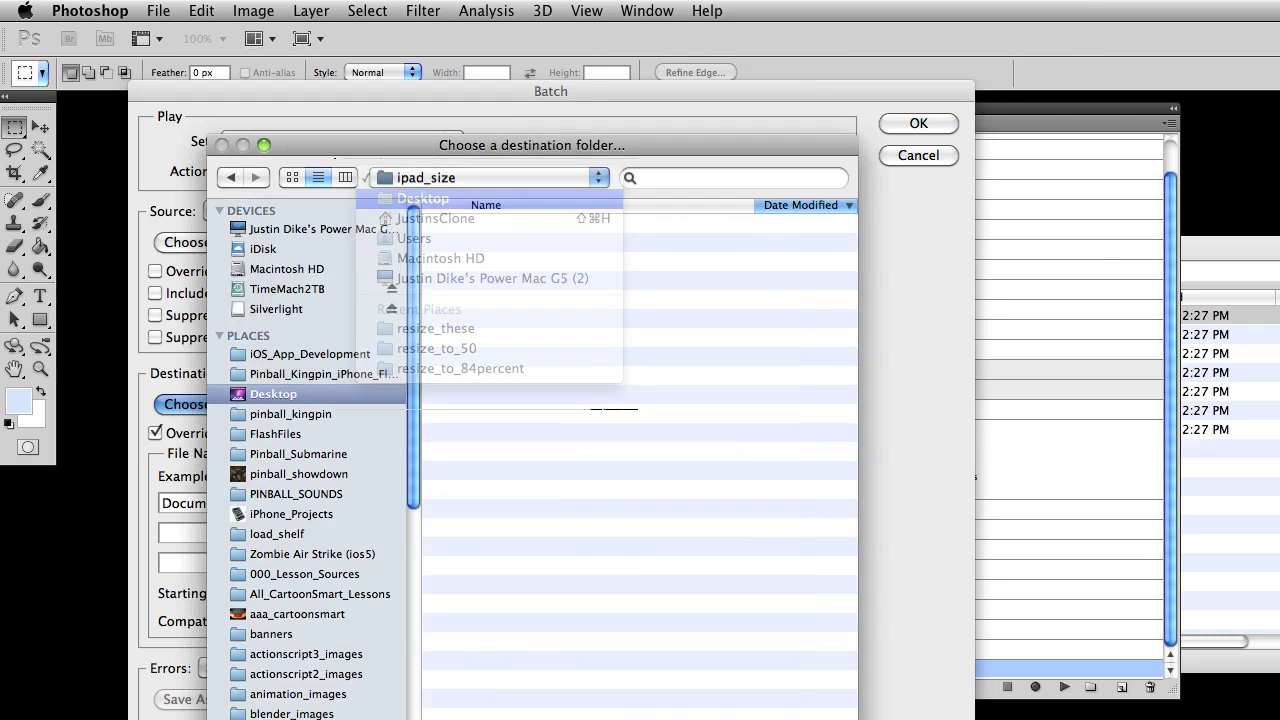
# Create an empty hd_size Desktop folder and set ipad_size as the batch destination.
pyautogui.press('shift+super+n')
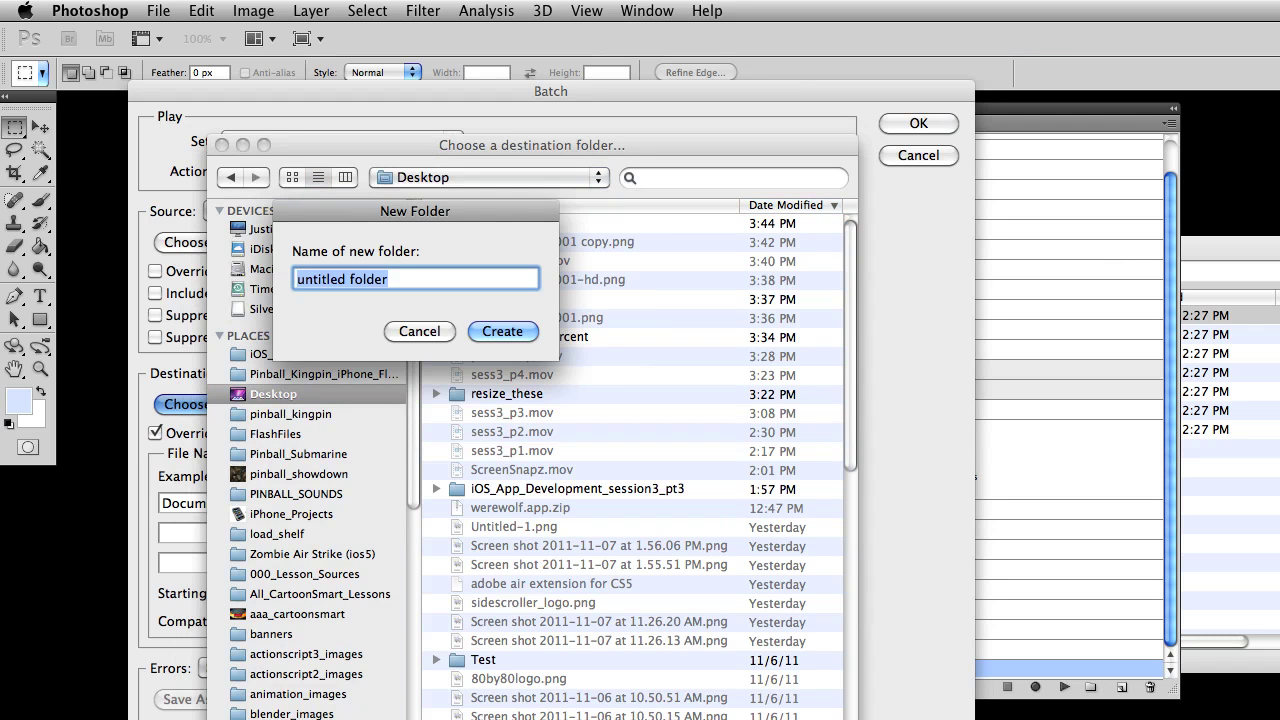
pyautogui.write('hd_size')
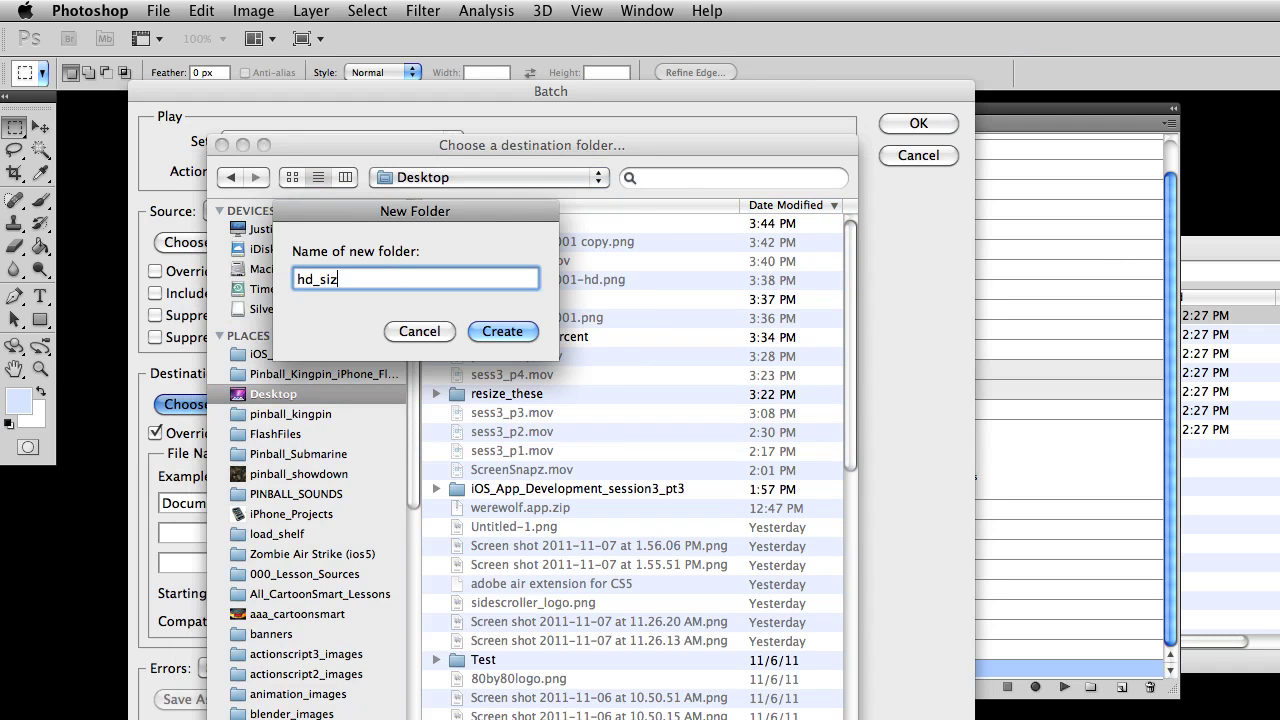
pyautogui.press('Return')
pyautogui.click(456, 177)
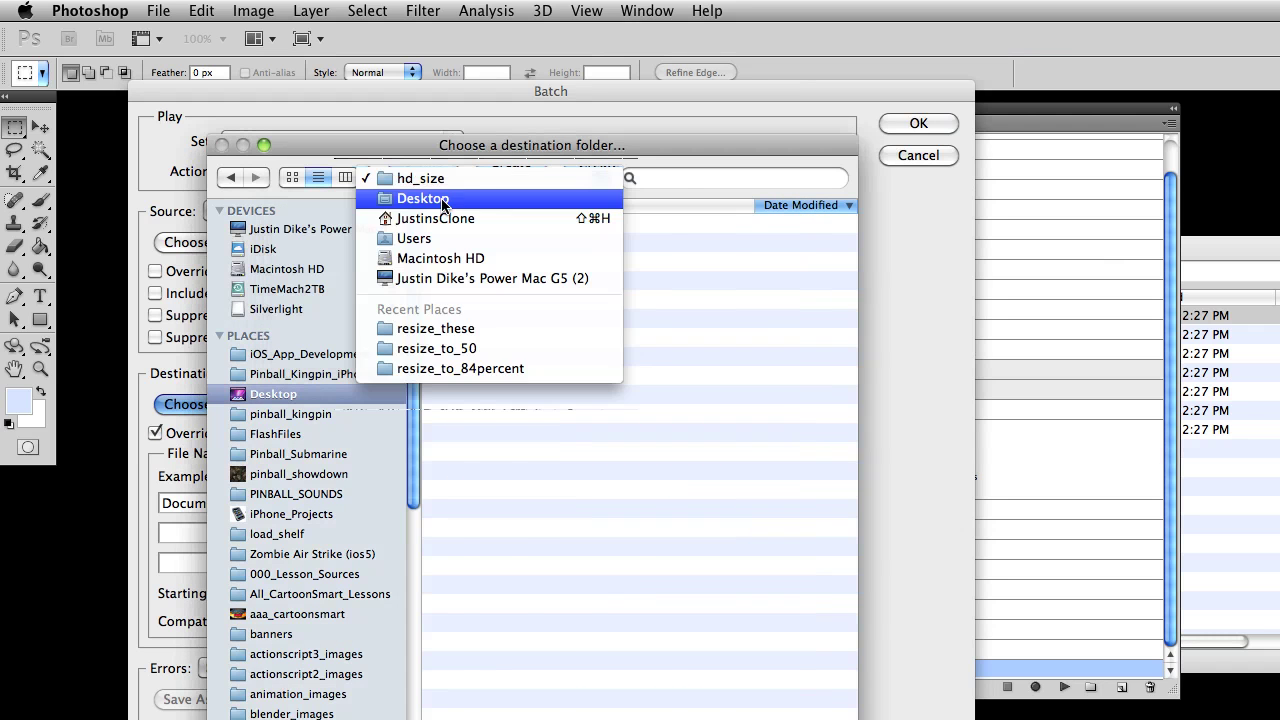
pyautogui.click(430, 196)
pyautogui.click(490, 243)
pyautogui.doubleClick(491, 243)
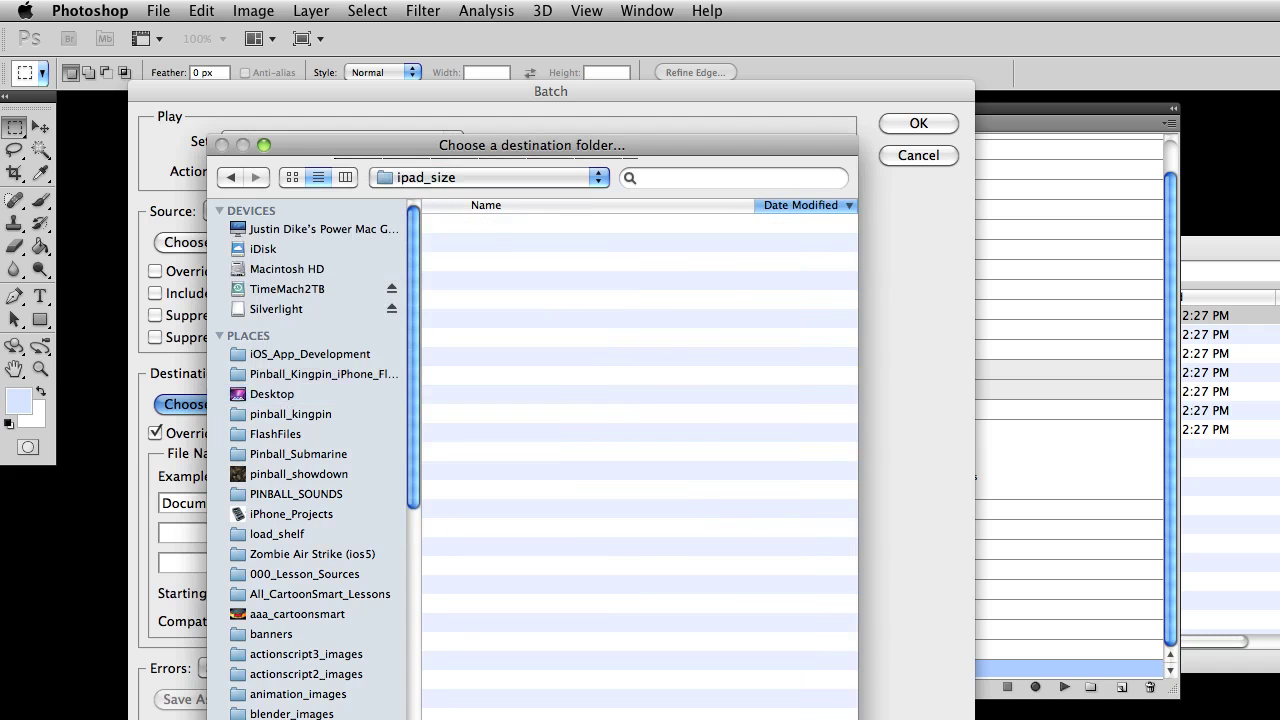
pyautogui.press('Return')
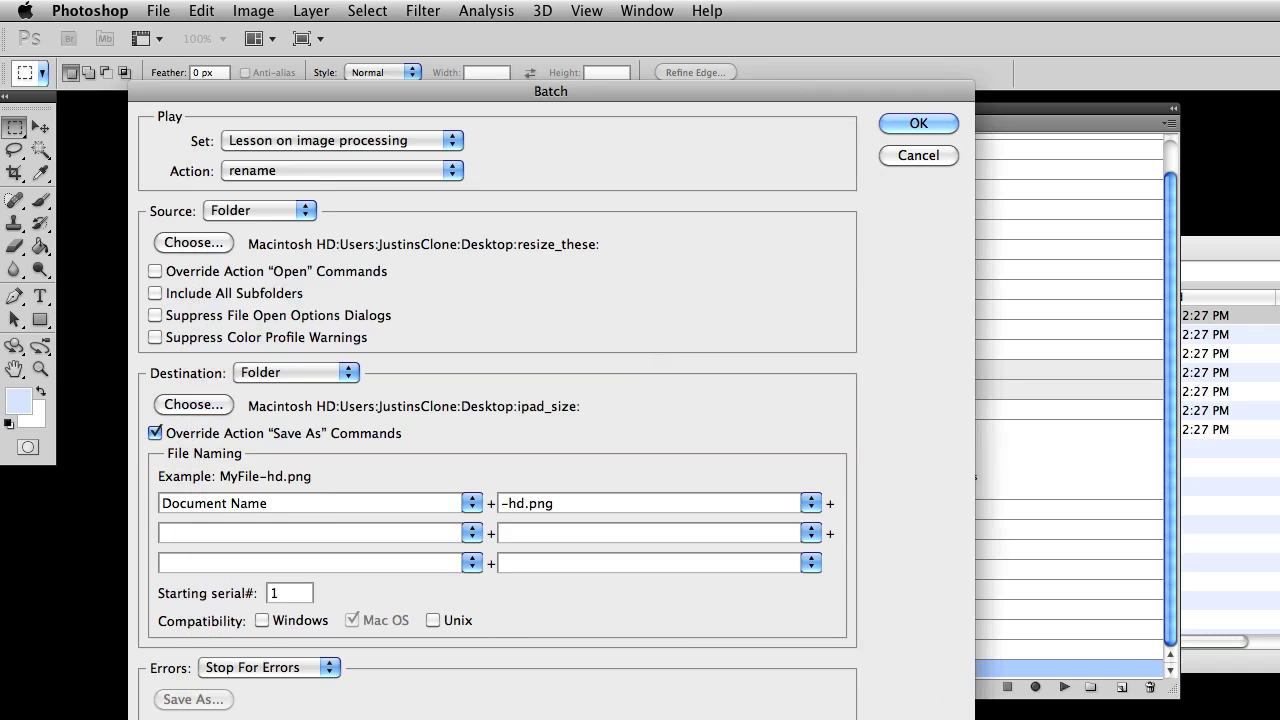
# Change the file name suffix to -ipad and run the batch.
pyautogui.doubleClick(524, 503)
pyautogui.write('ipad')
pyautogui.click(910, 124)
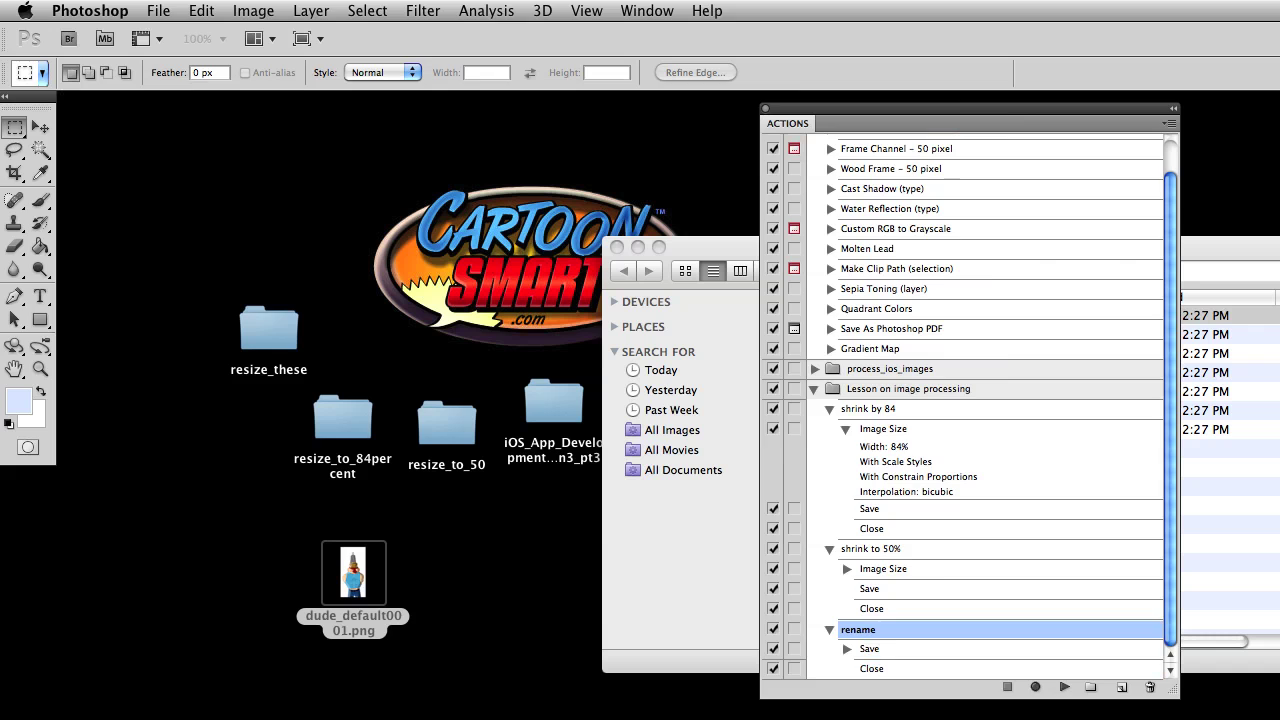
# Check dude_default0005-ipad.png in Finder, then return to Photoshop.
pyautogui.press('super+h')
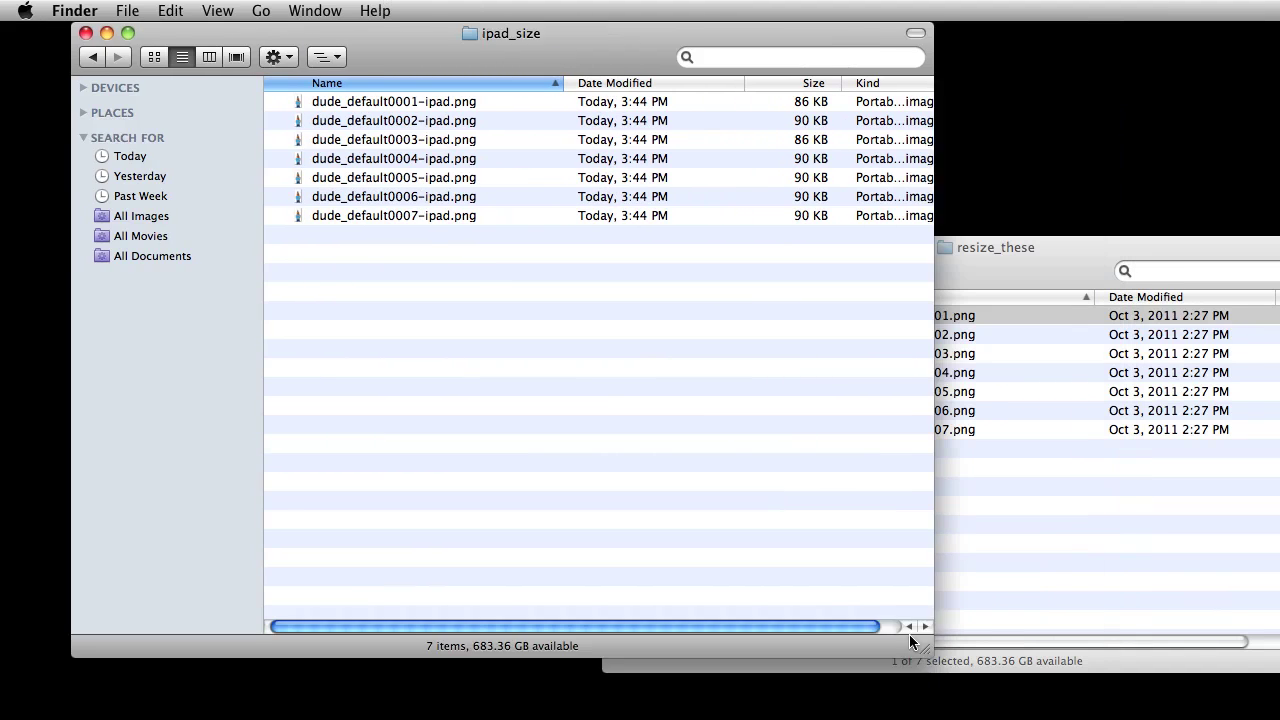
pyautogui.doubleClick(440, 177)
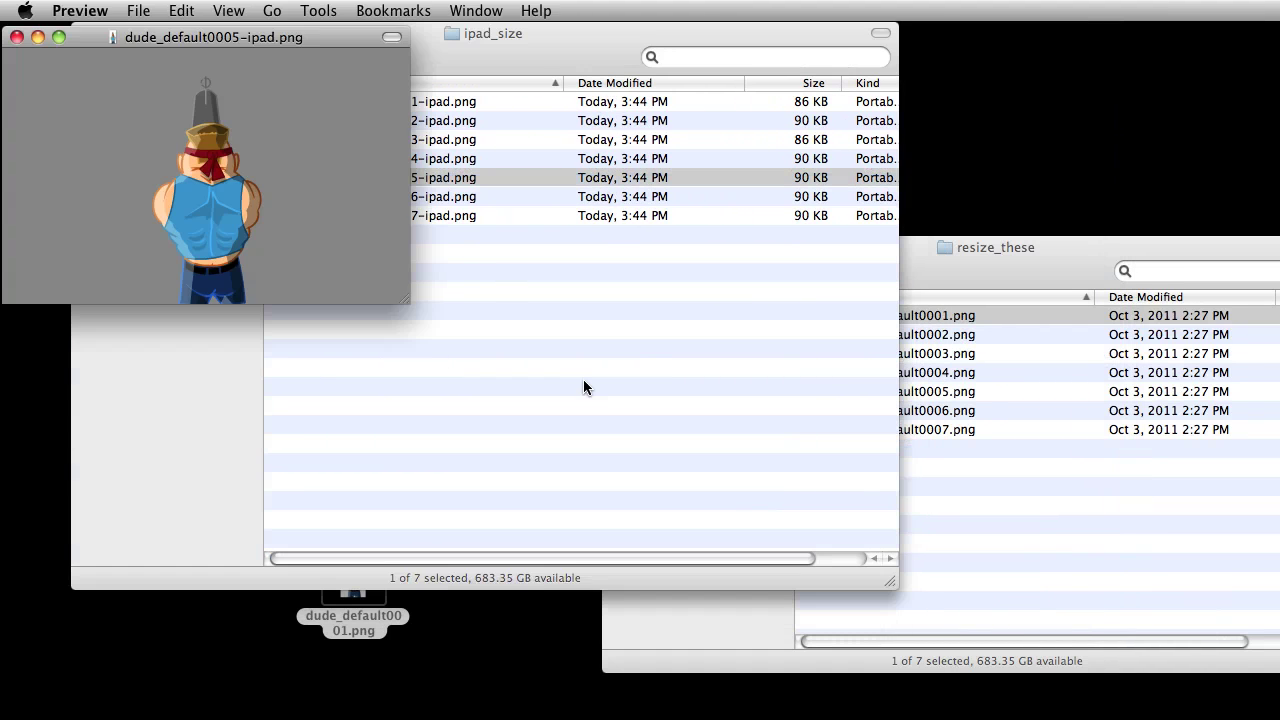
pyautogui.press('super+w')
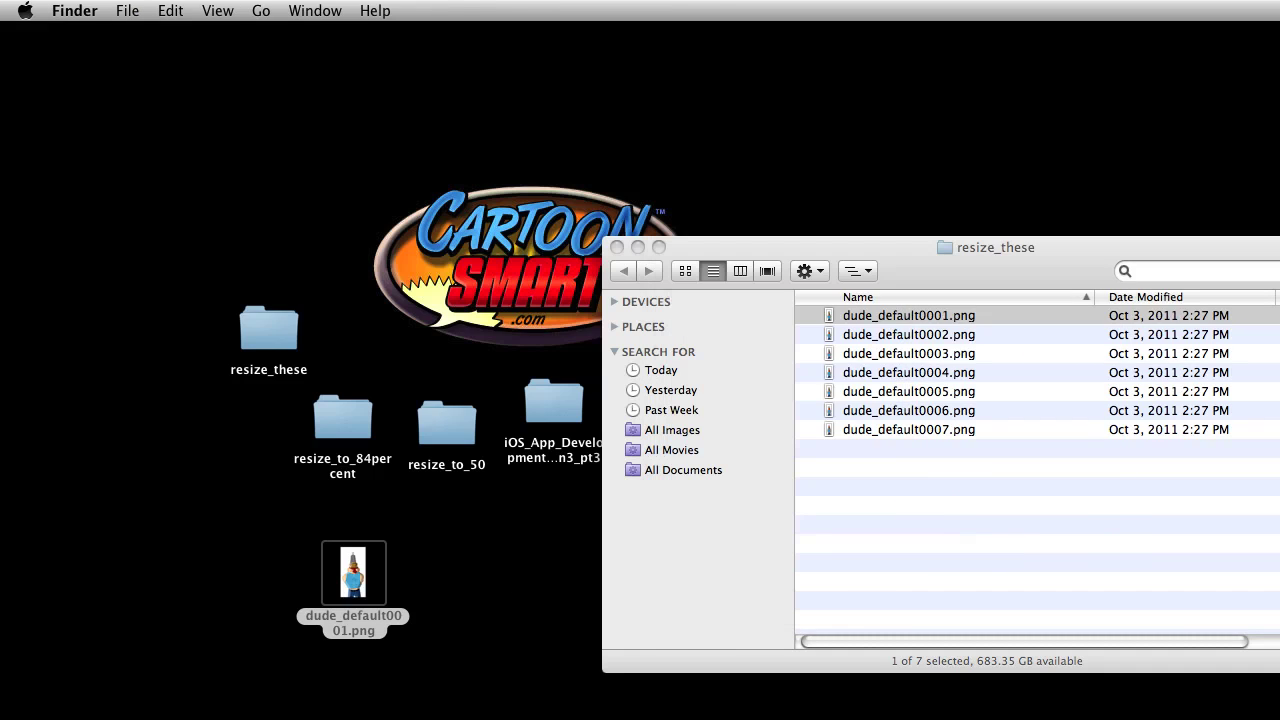
pyautogui.press('super+Tab')
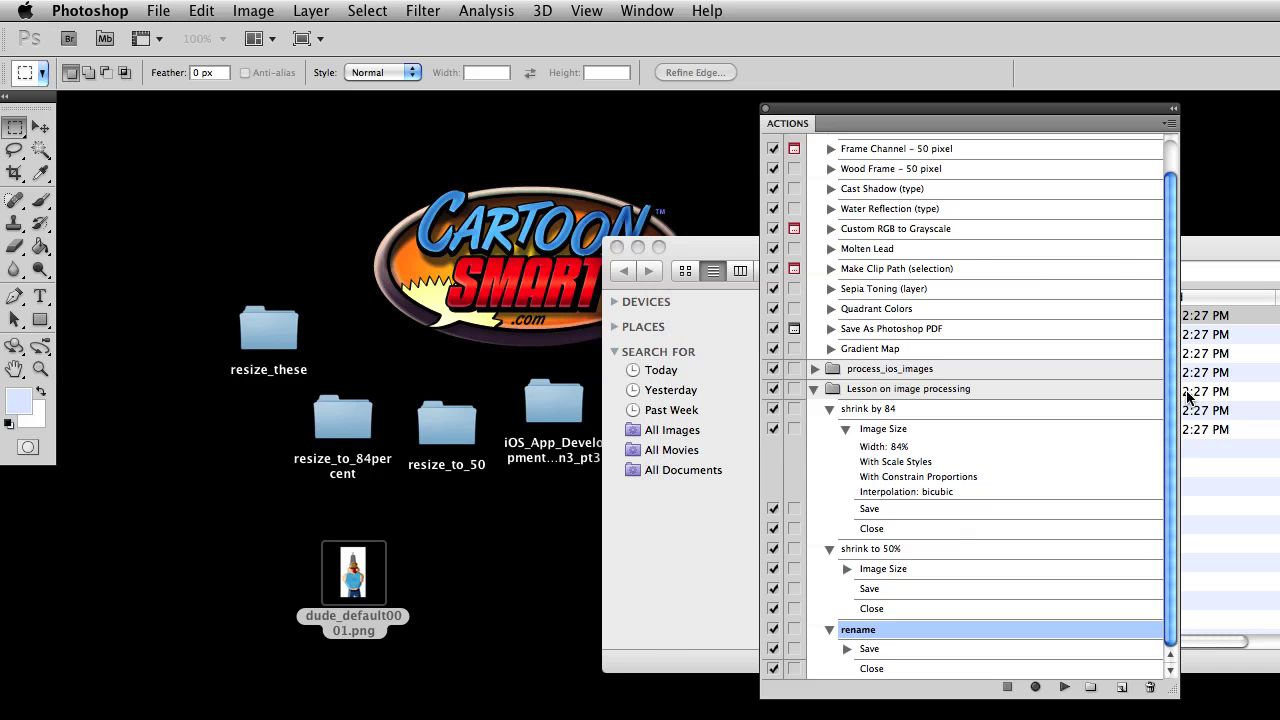
pyautogui.click(158, 10)
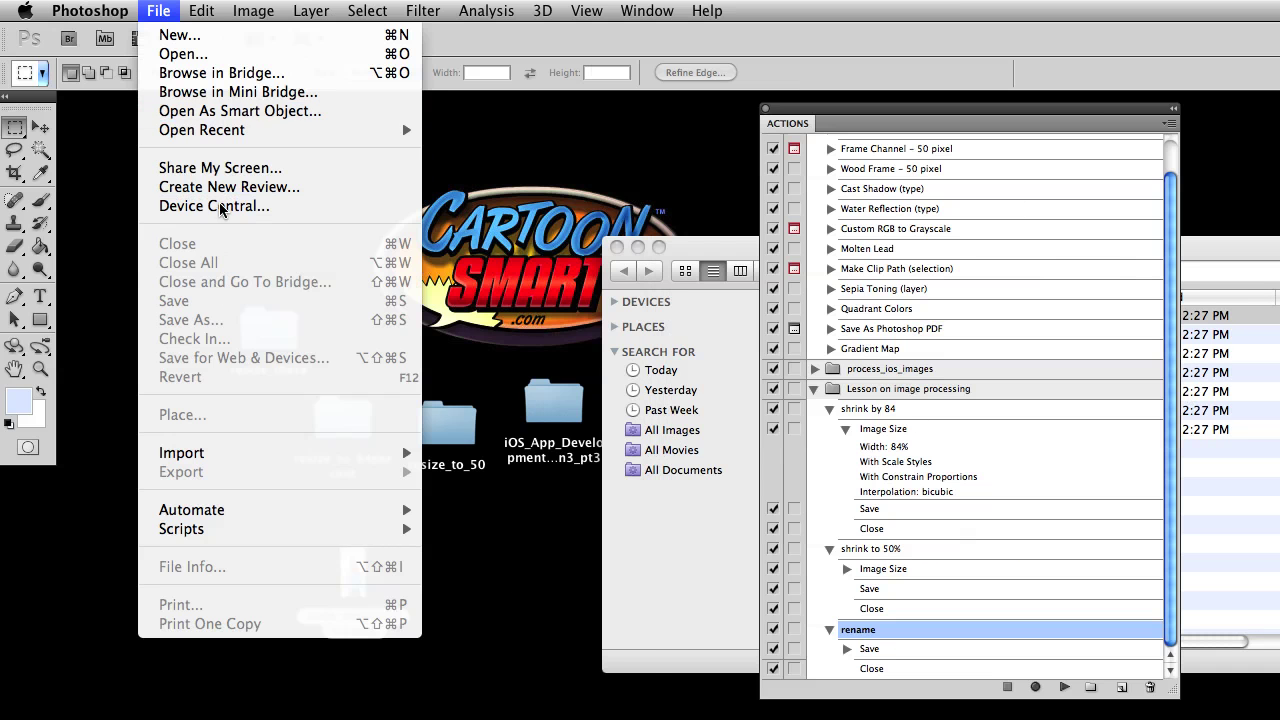
# Start a batch run and choose Desktop/resize_to_84percent as the source folder.
pyautogui.moveTo(220, 513)
pyautogui.click(480, 511)
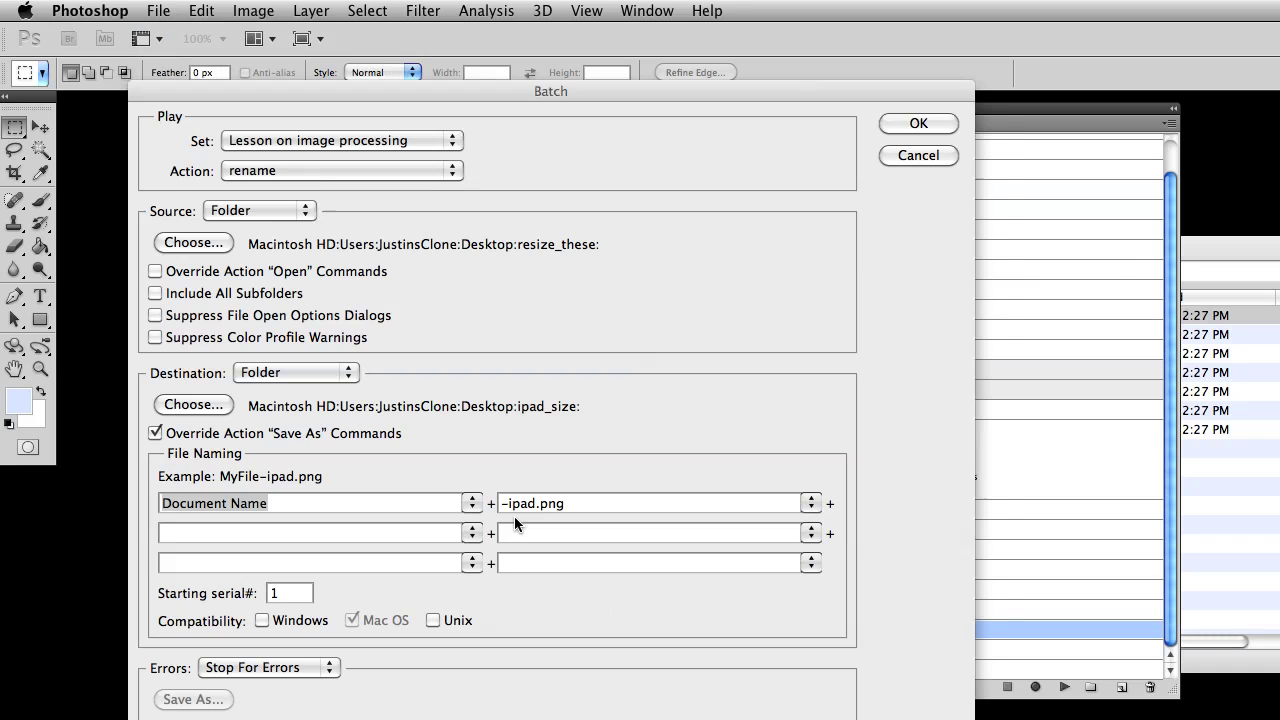
pyautogui.click(204, 243)
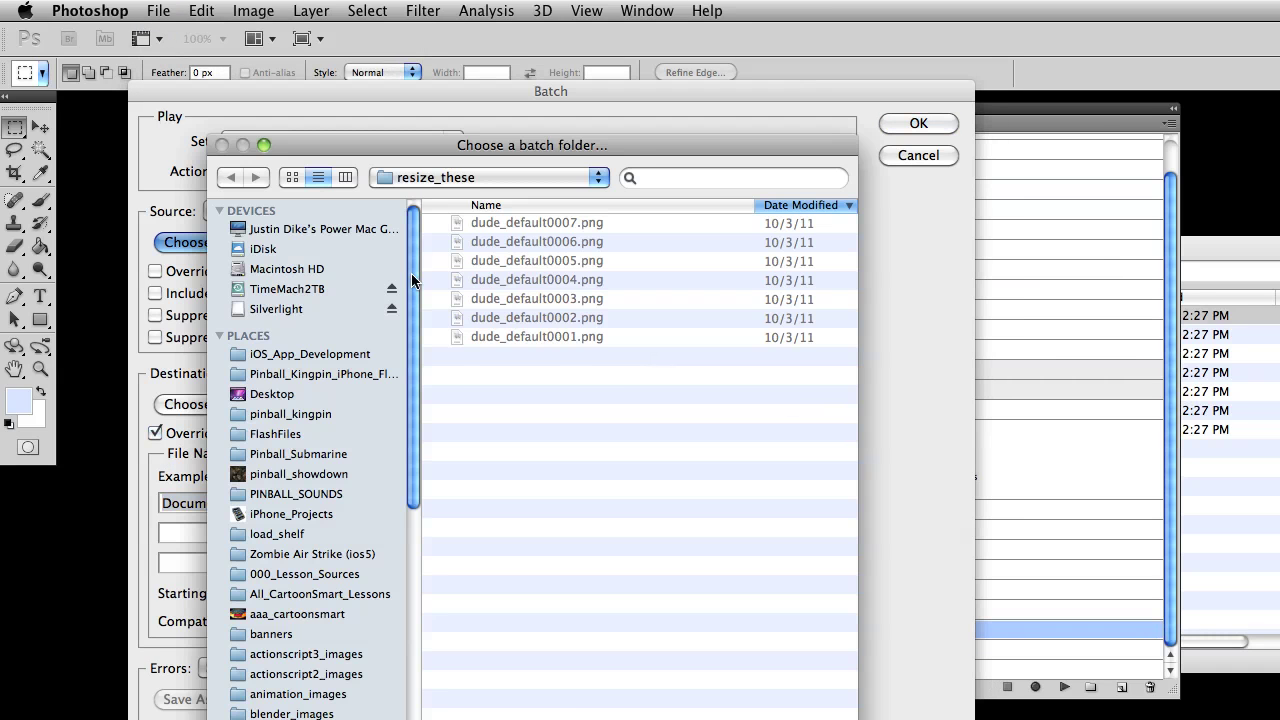
pyautogui.click(465, 179)
pyautogui.click(448, 197)
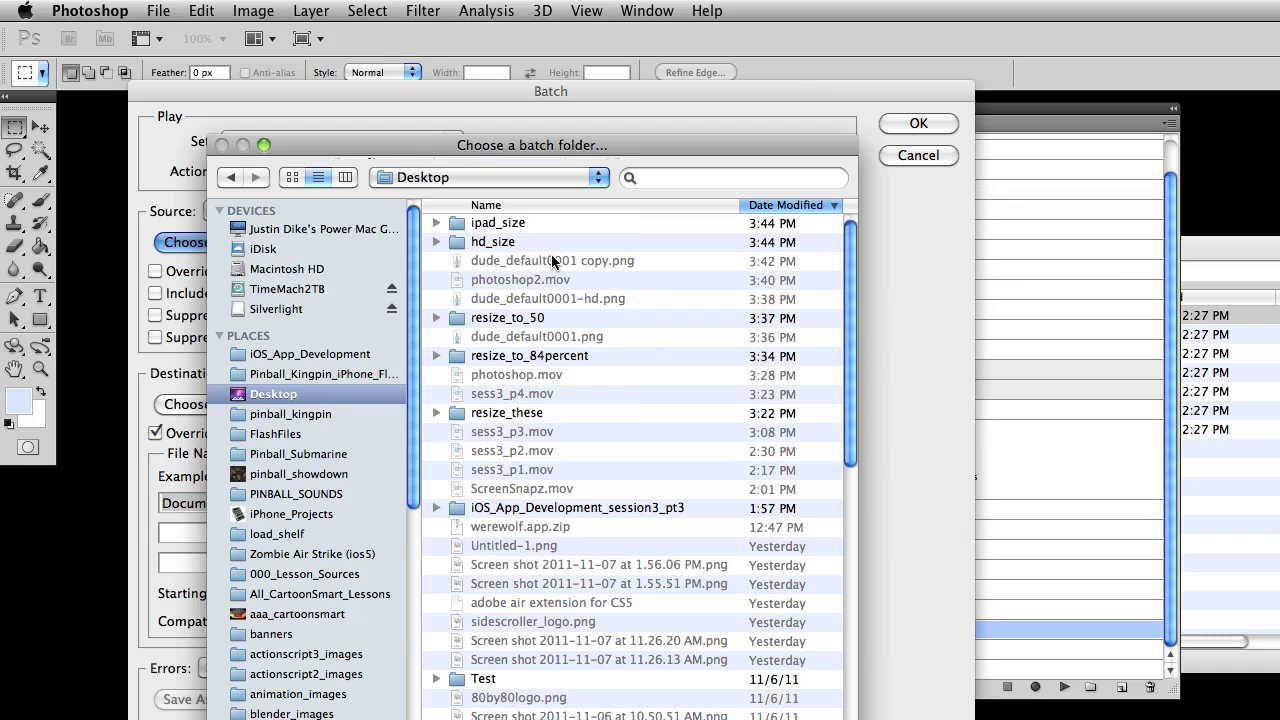
pyautogui.doubleClick(482, 356)
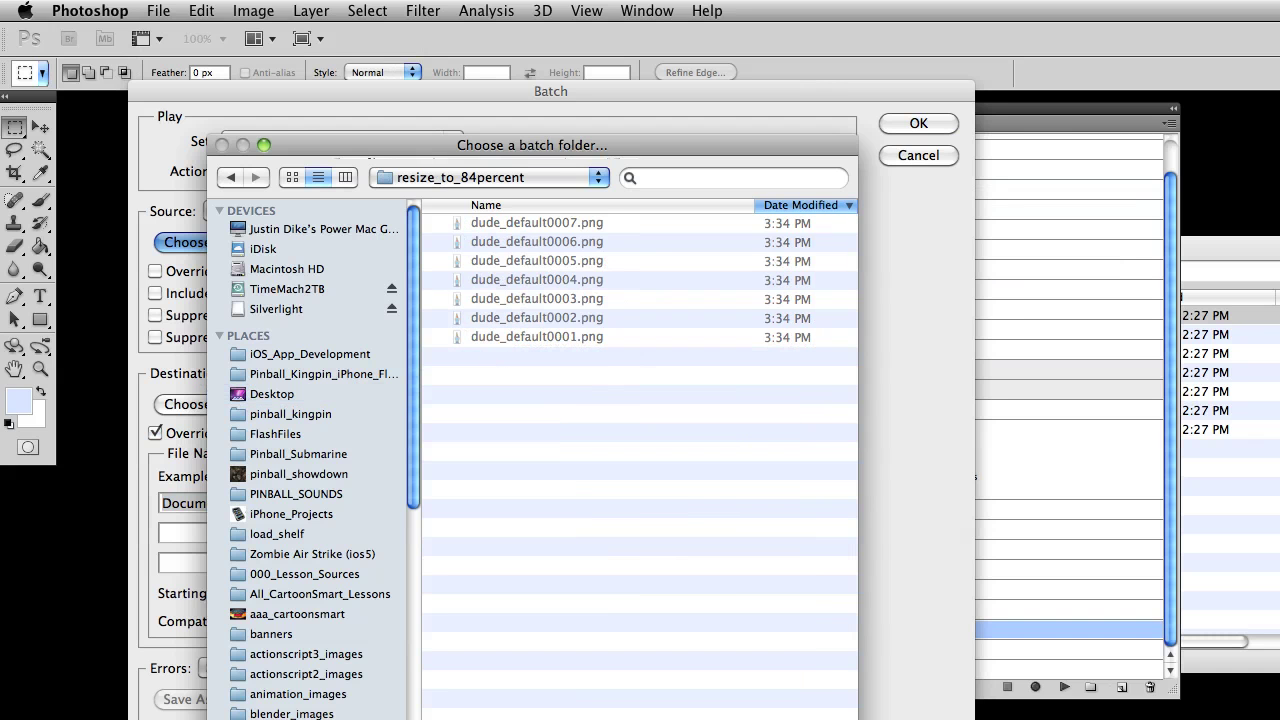
pyautogui.press('Return')
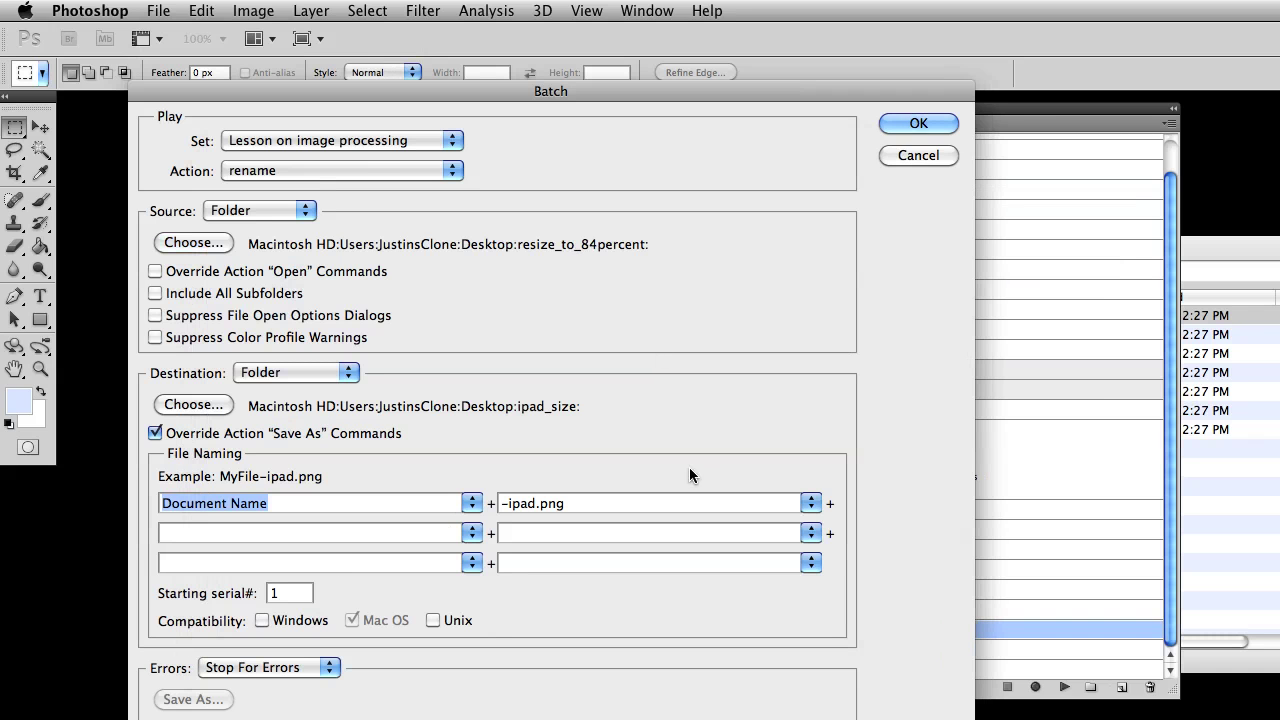
# Change the batch file suffix from -ipad.png to -hd.png and run the batch.
pyautogui.click(536, 505)
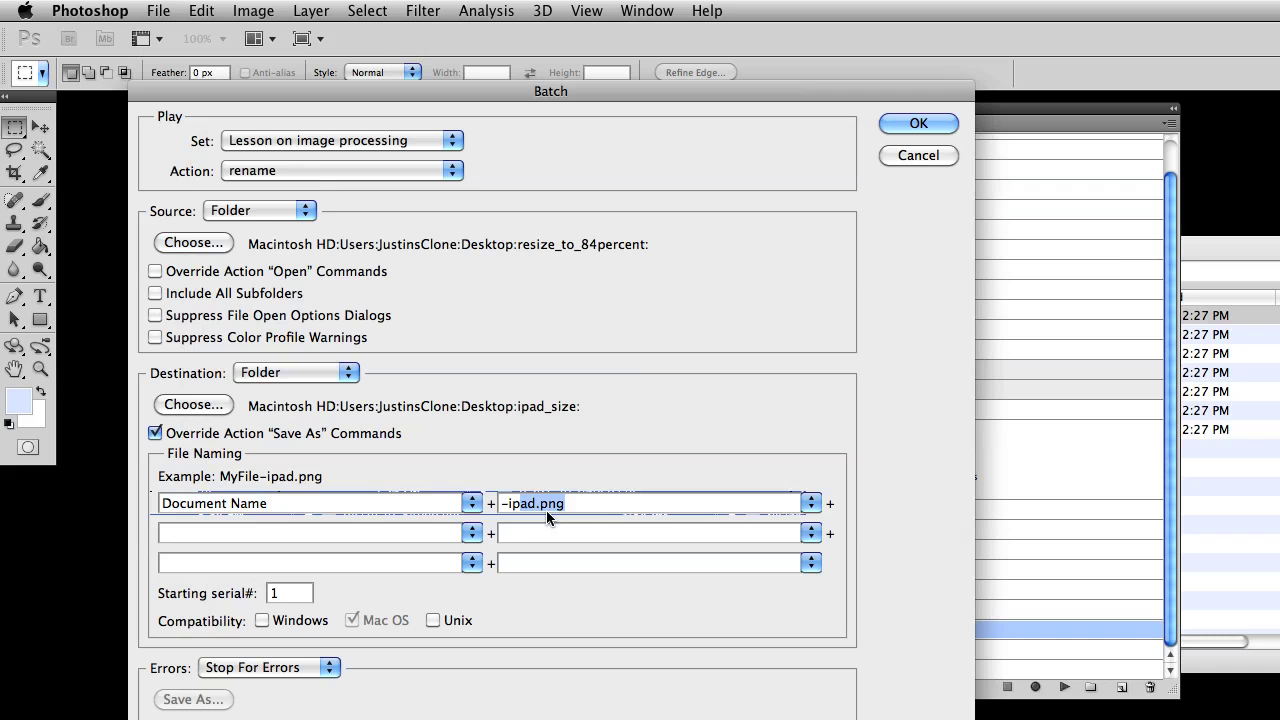
pyautogui.press('BackSpace')
pyautogui.press('BackSpace')
pyautogui.press('BackSpace')
pyautogui.press('BackSpace')
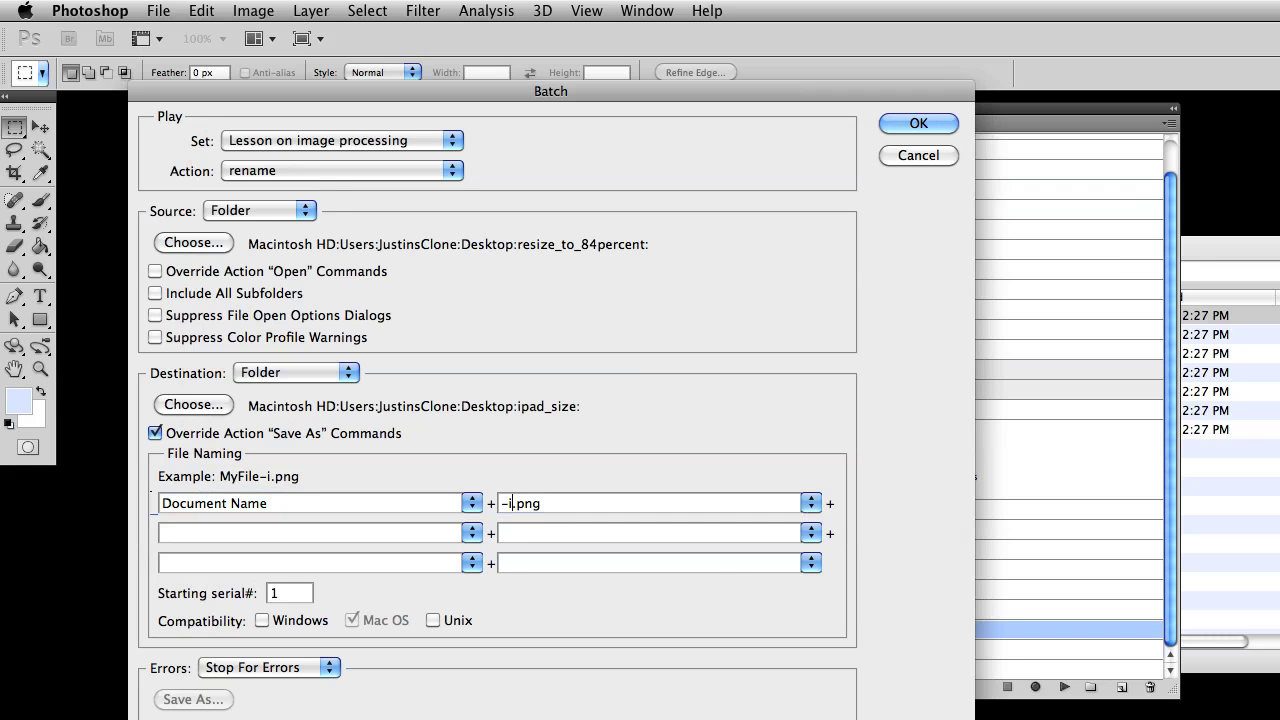
pyautogui.write('hd')
pyautogui.press('Return')
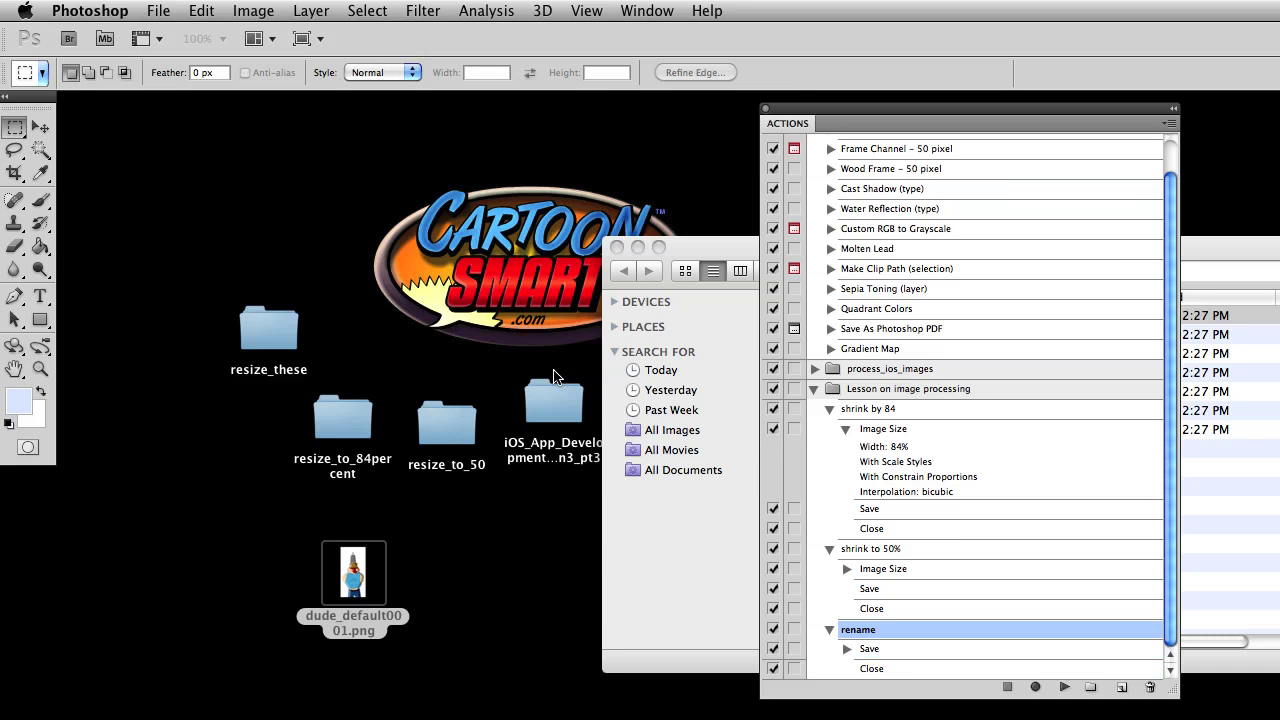
# Open the resize_to_50 folder, move its window aside, and go up to the Desktop.
pyautogui.doubleClick(447, 424)
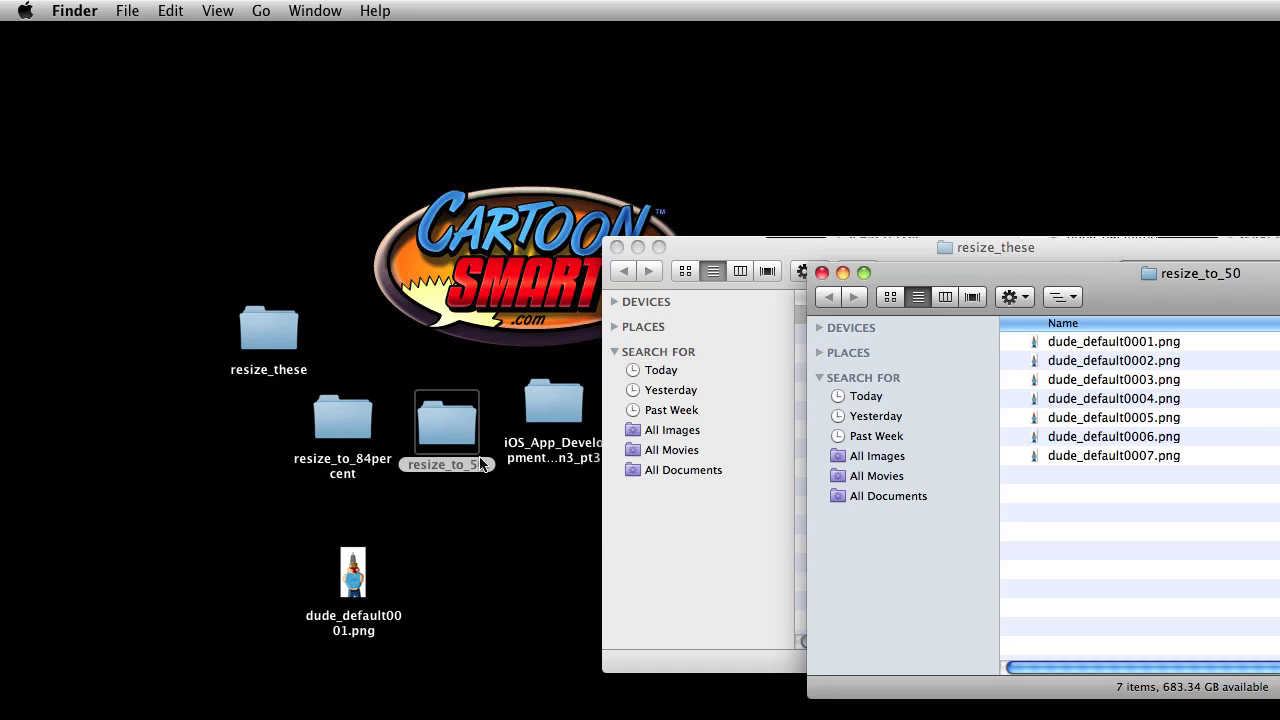
pyautogui.click(480, 466)
pyautogui.moveTo(1101, 285); pyautogui.dragTo(322, 85)
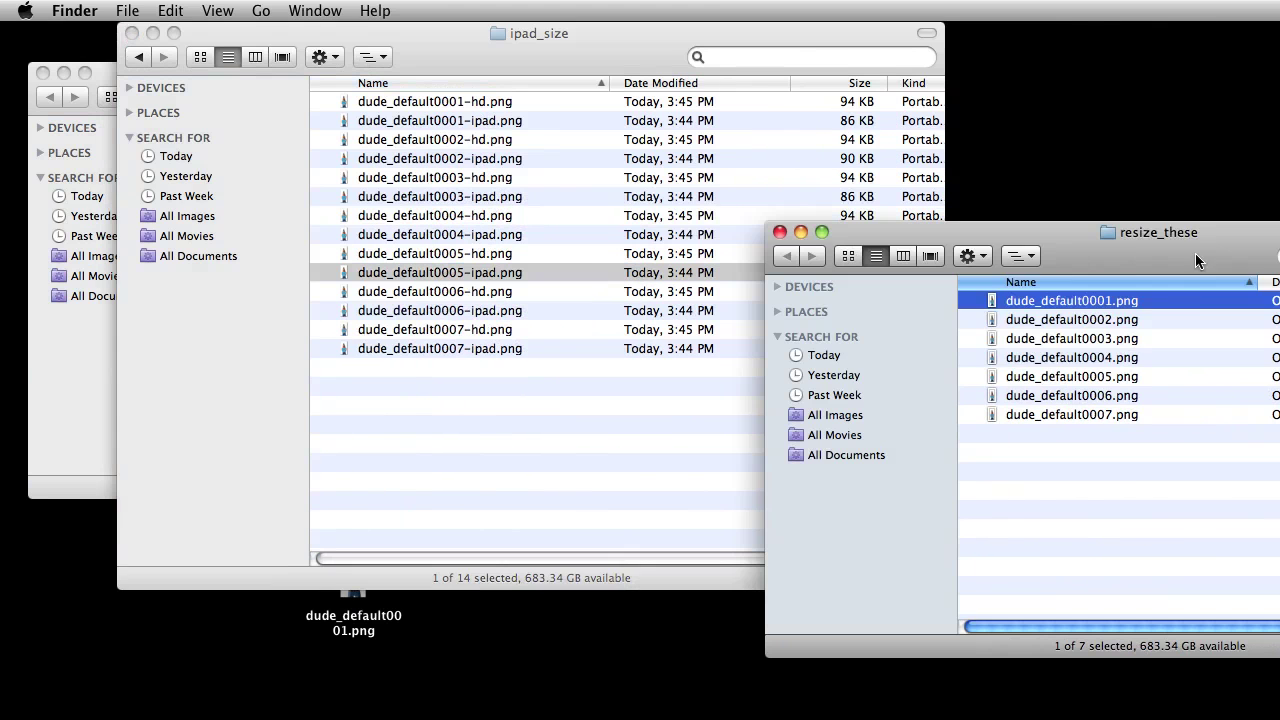
pyautogui.click(1017, 256)
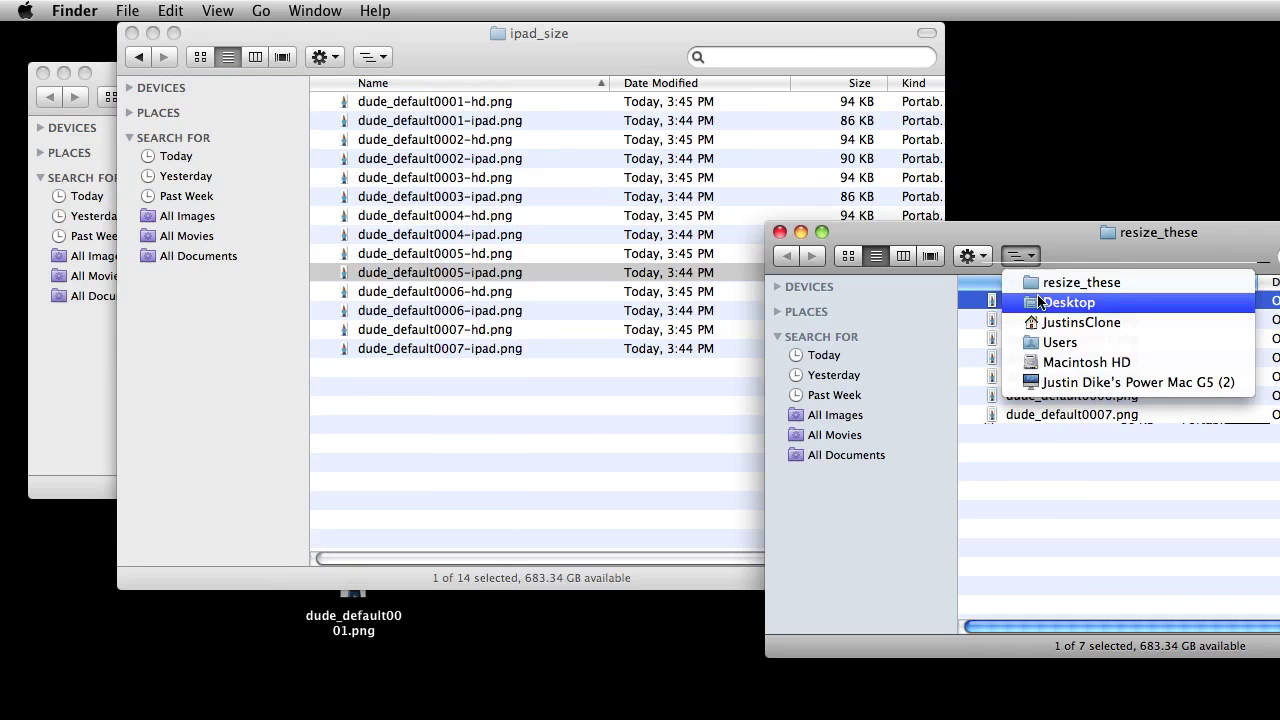
pyautogui.click(1030, 298)
# Open the hd_size folder, confirm it is empty, and close its window.
pyautogui.doubleClick(1017, 317)
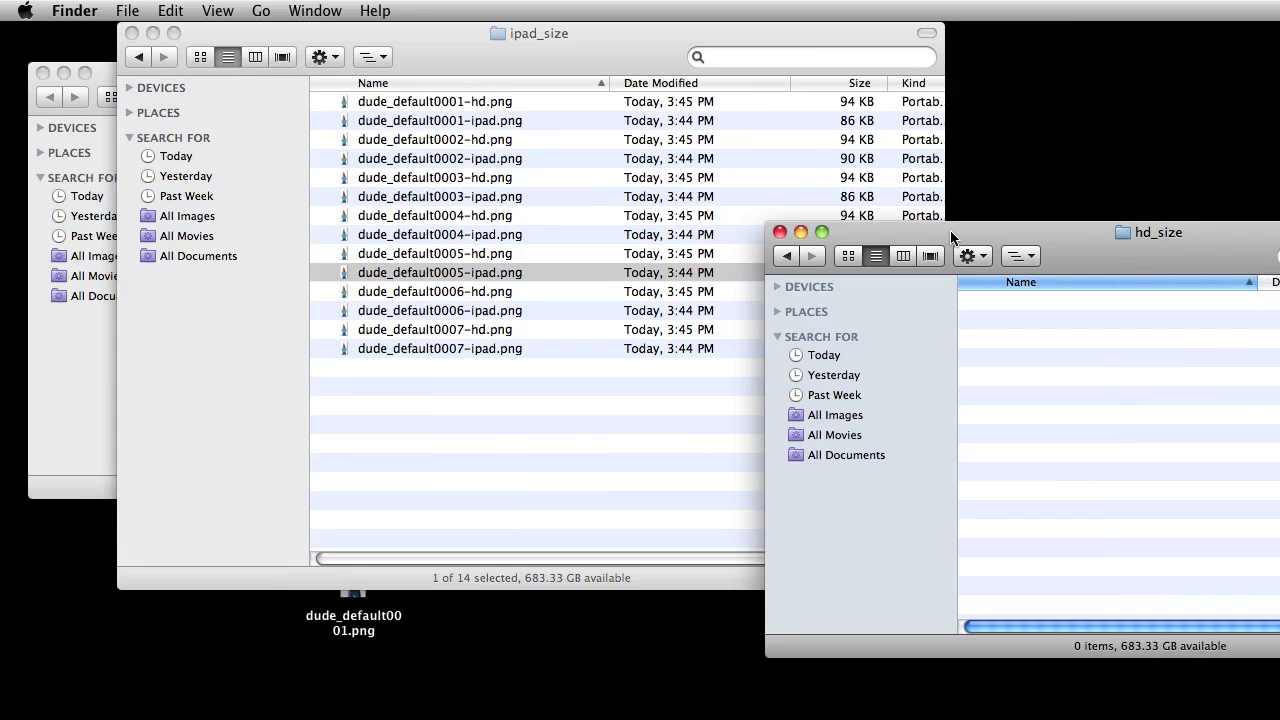
pyautogui.moveTo(1061, 239); pyautogui.dragTo(736, 122)
pyautogui.moveTo(1181, 534); pyautogui.dragTo(1270, 568)
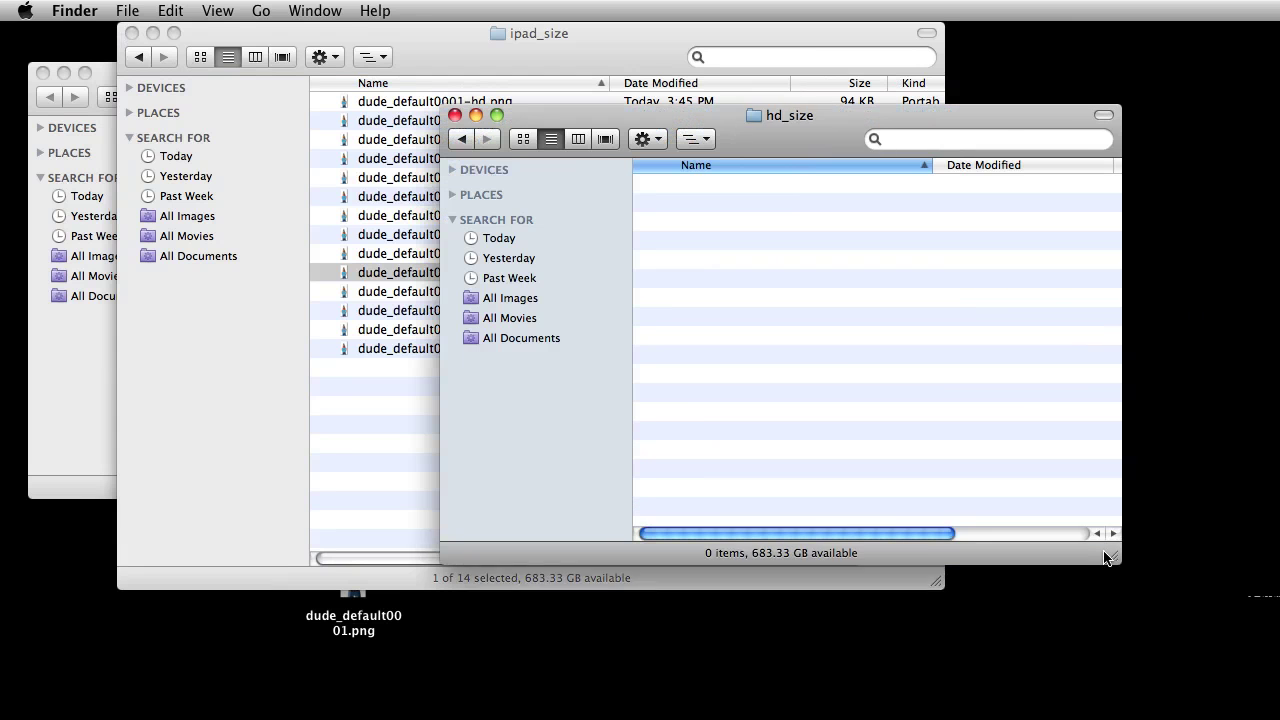
pyautogui.moveTo(734, 120); pyautogui.dragTo(877, 122)
pyautogui.press('super+w')
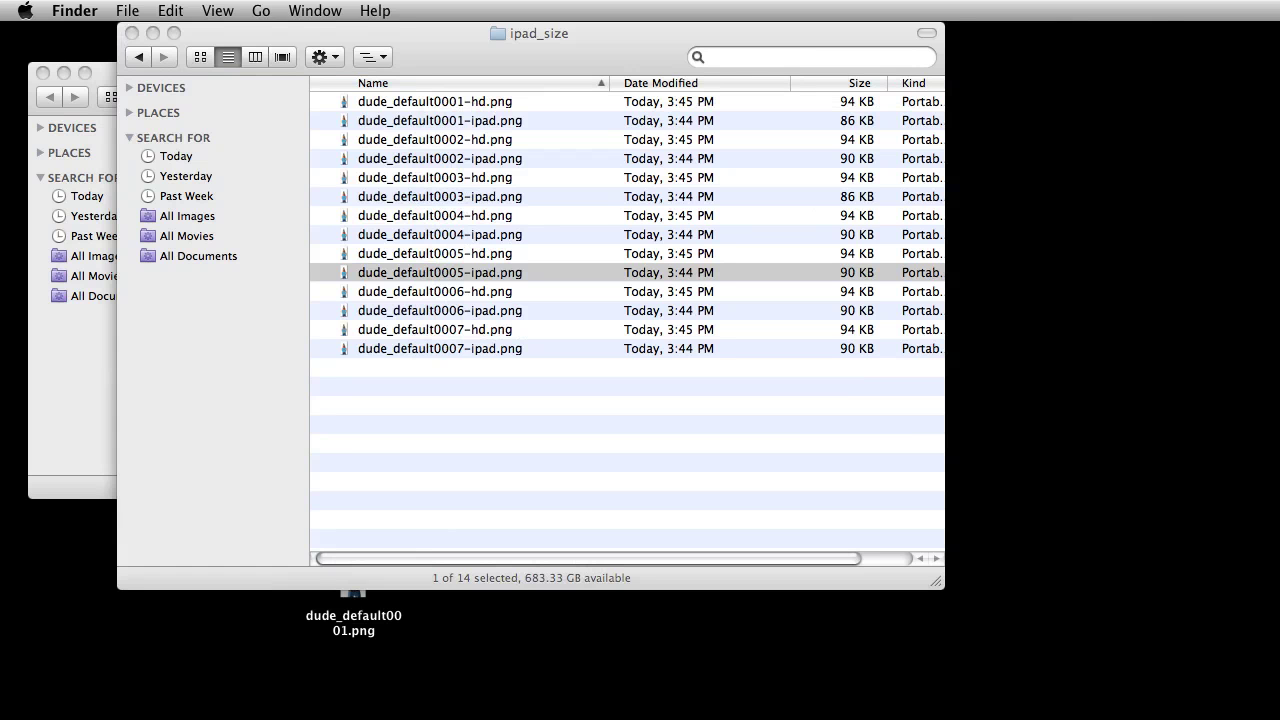
# Open a new ipad_size window and select all 14 files in it.
pyautogui.press('super+n')
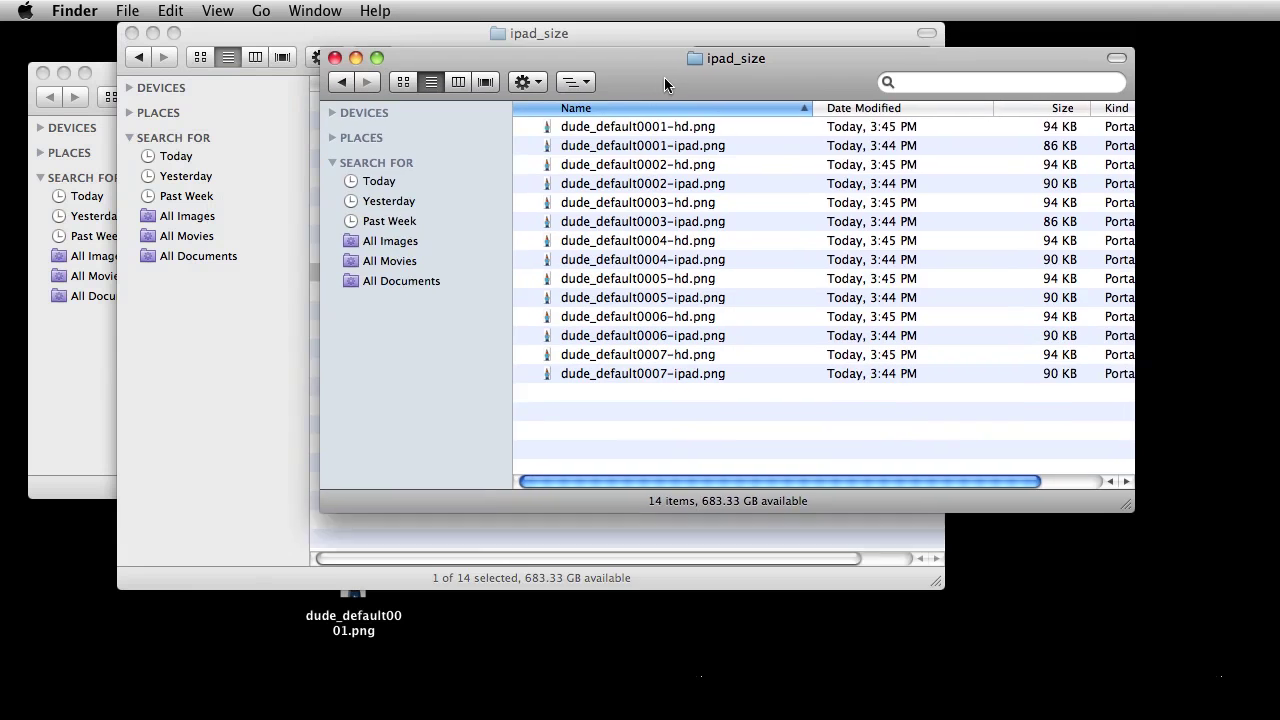
pyautogui.click(693, 185)
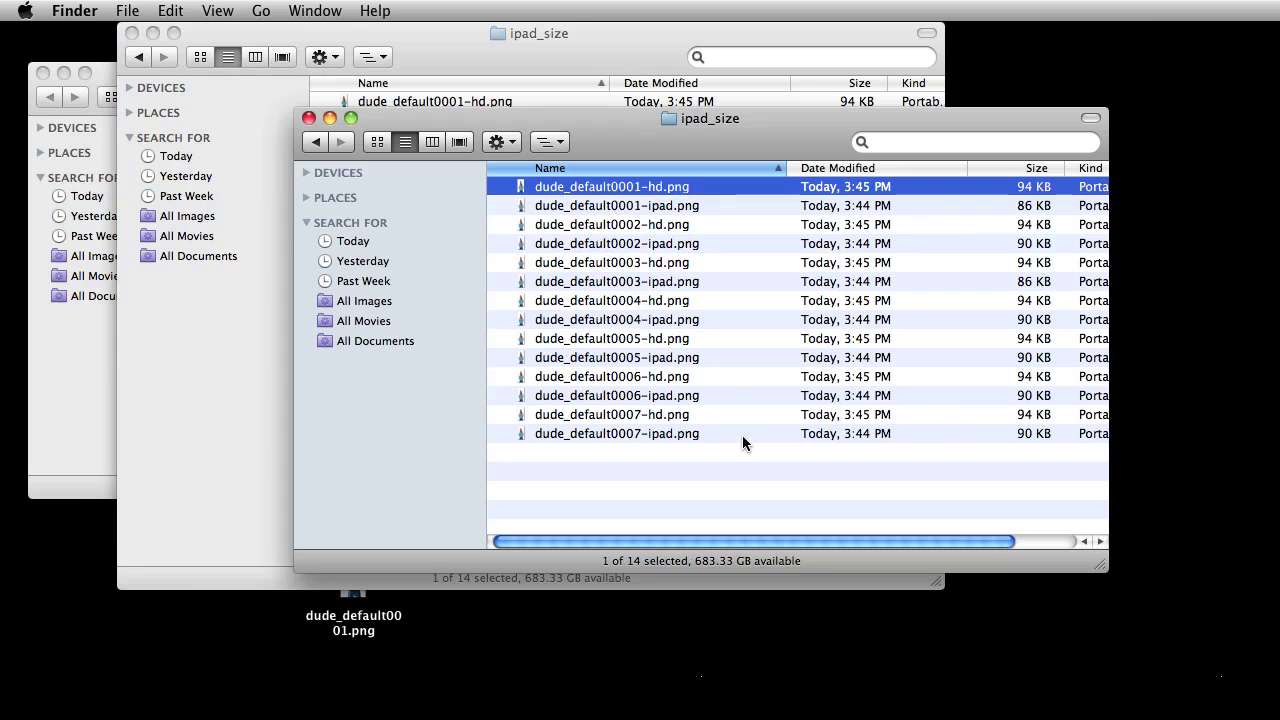
pyautogui.press('super+a')
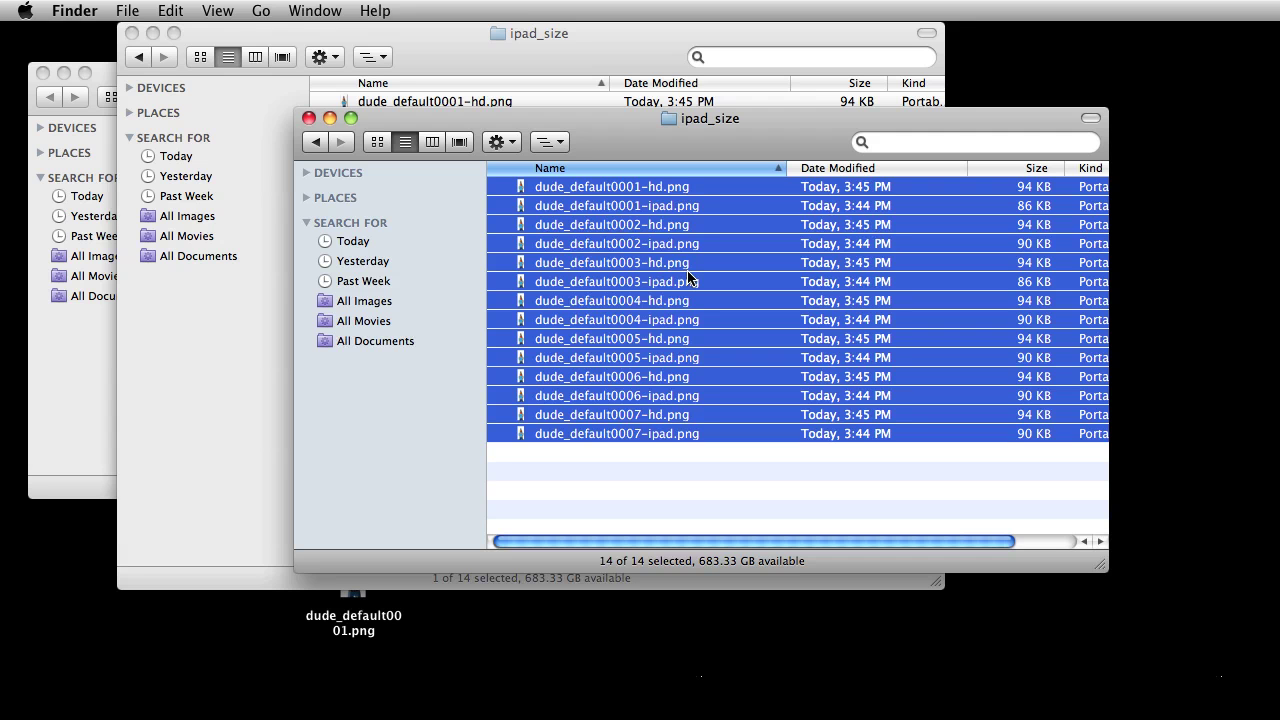
pyautogui.click(660, 192)
pyautogui.click(662, 190)
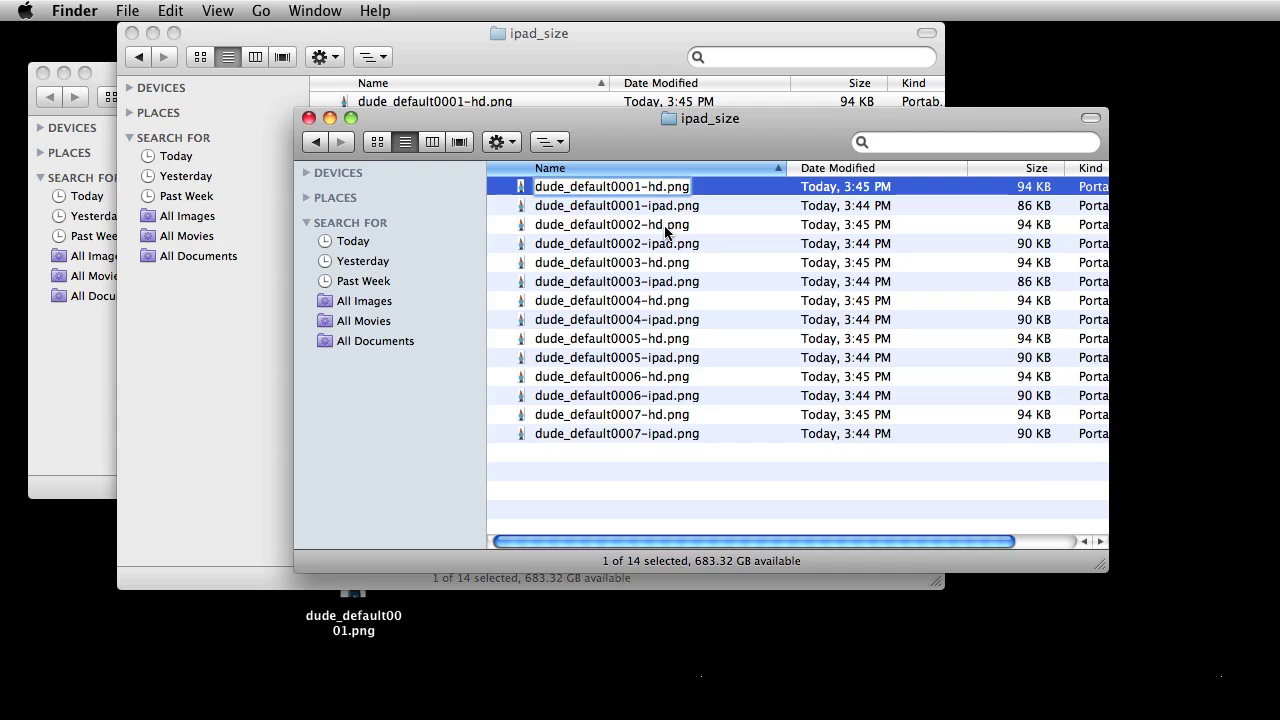
pyautogui.press('BackSpace')
pyautogui.press('BackSpace')
pyautogui.press('BackSpace')
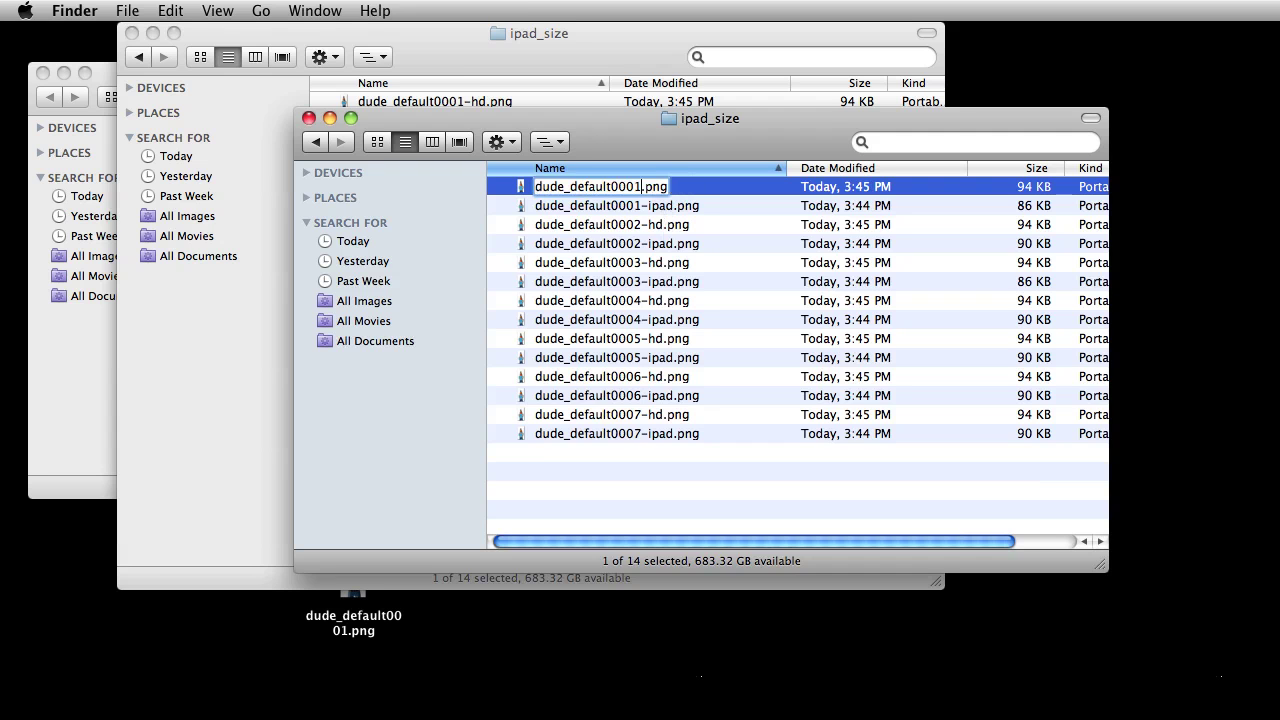
pyautogui.write('@2x')
pyautogui.press('BackSpace')
pyautogui.press('BackSpace')
pyautogui.press('BackSpace')
pyautogui.write('-hd')
pyautogui.press('Return')
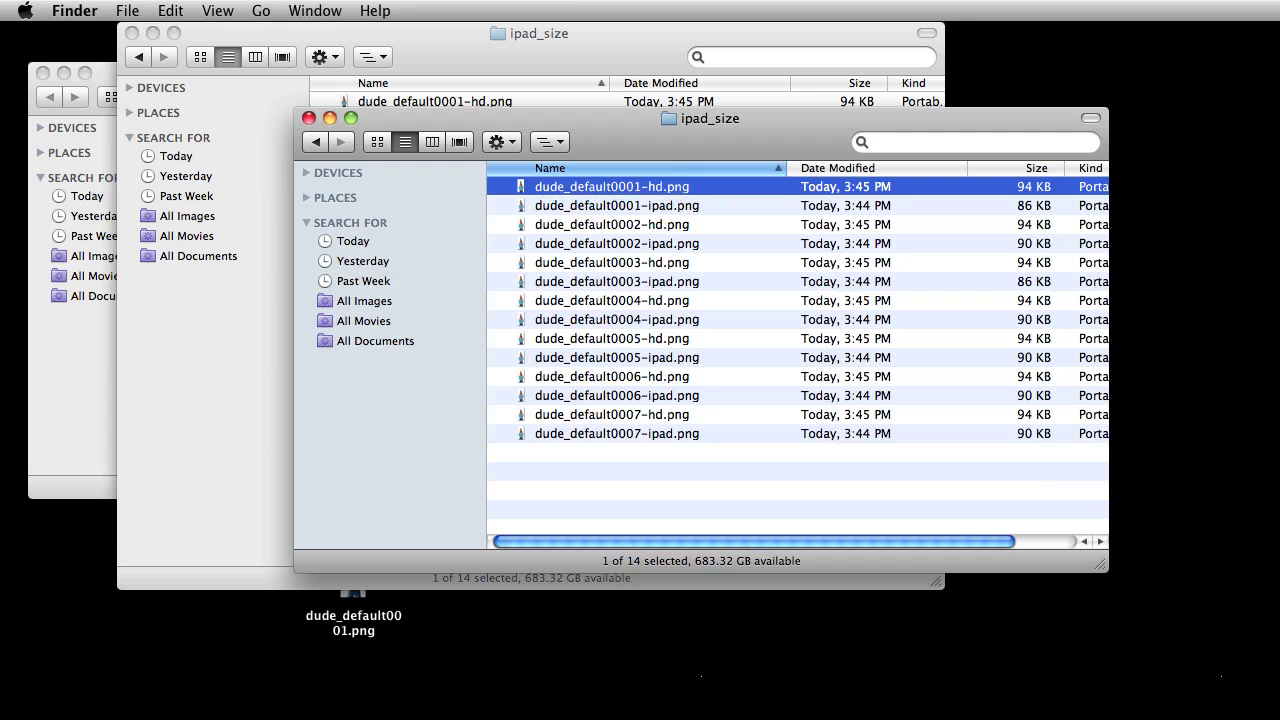
# Close both ipad_size windows and the resize_to_50 window.
pyautogui.click(310, 118)
pyautogui.click(132, 33)
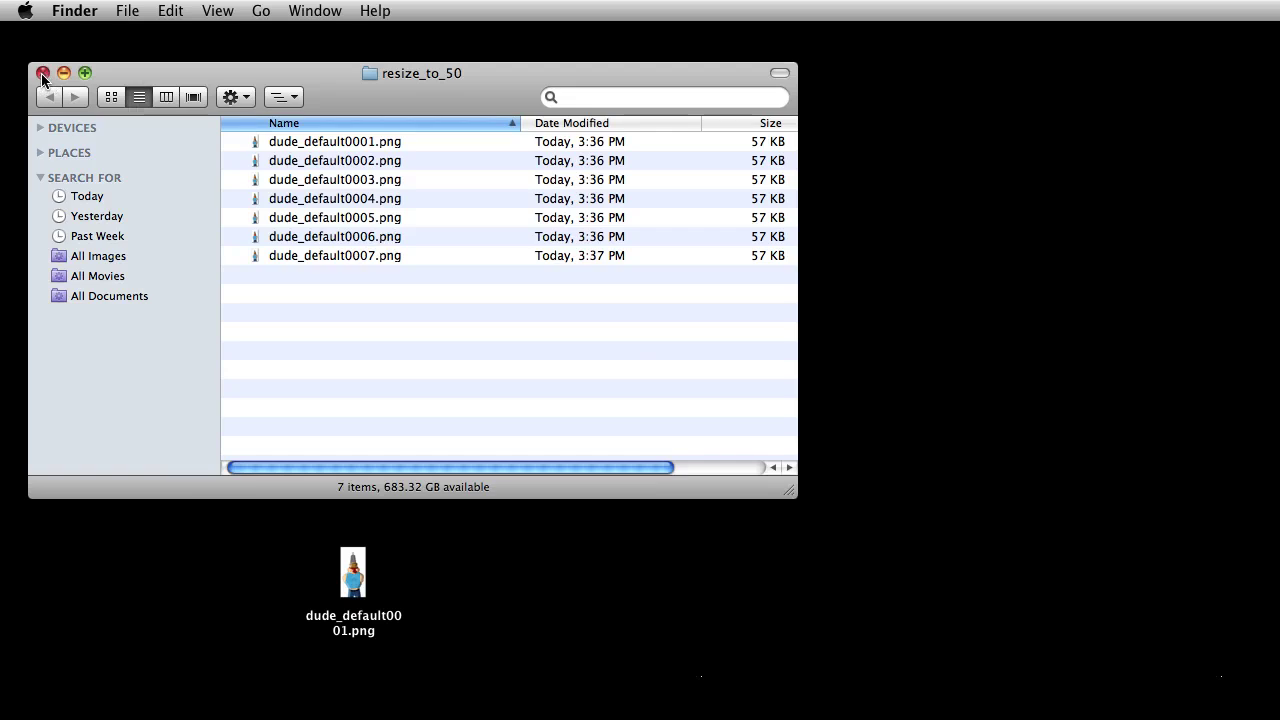
pyautogui.click(42, 73)
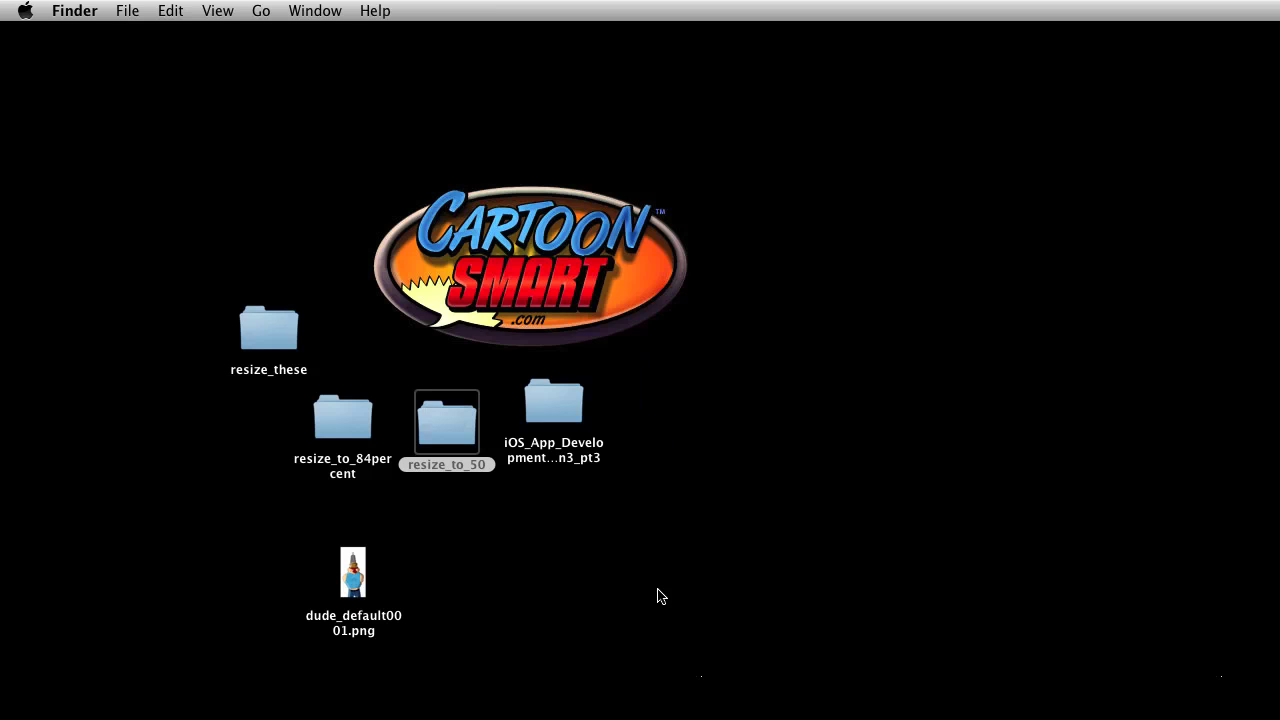